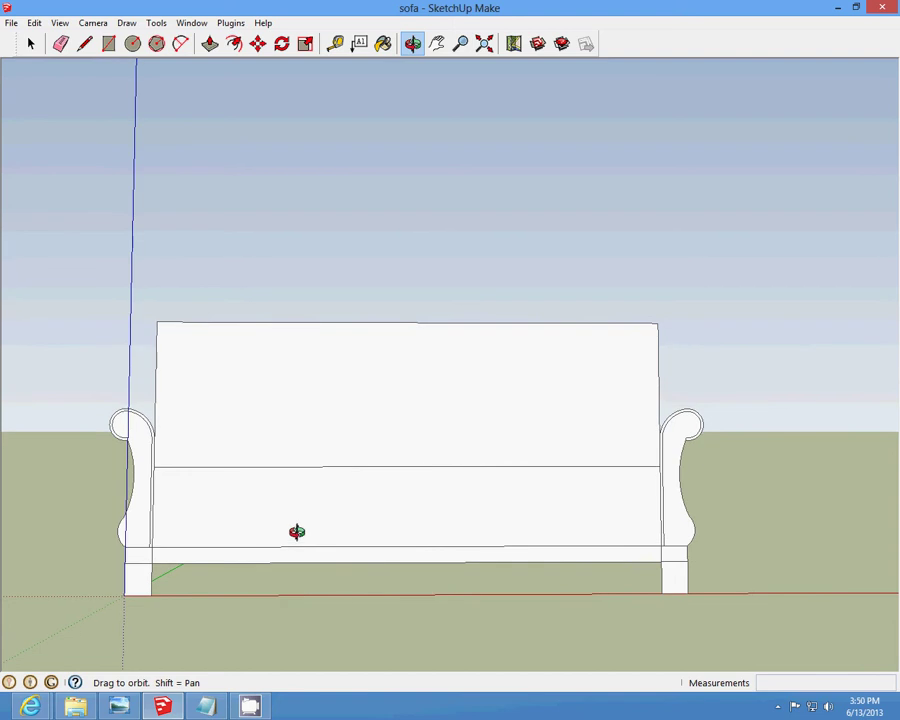
Step: Try to divide the sofa backrest with a vertical line 1' 4" from its left end, and undo it
left_click(85, 44)
scroll(176, 530, "up", 2)
left_click(113, 277)
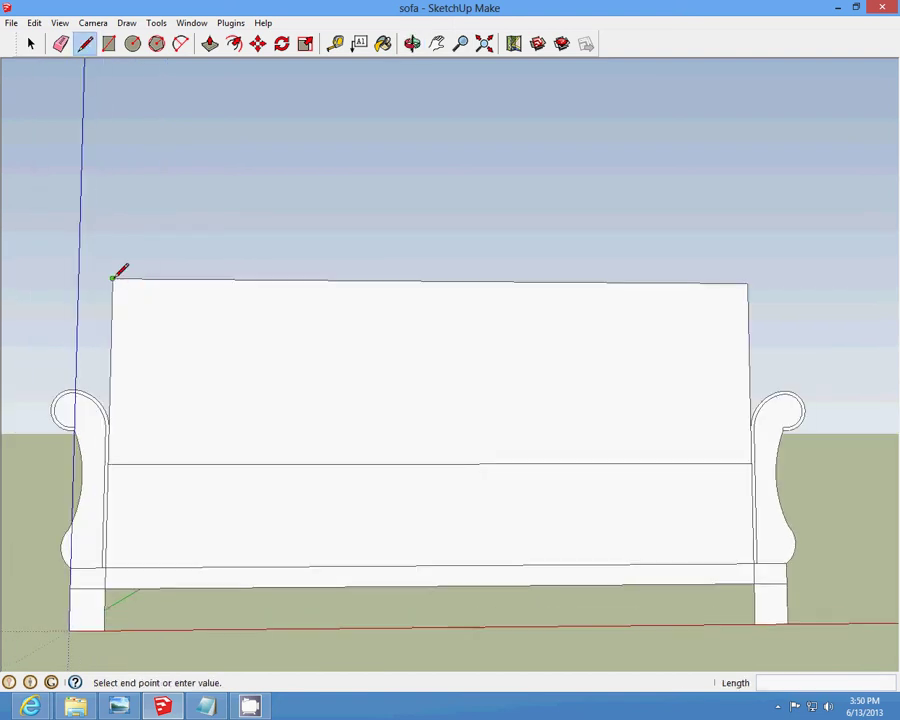
scroll(113, 278, "up", 1)
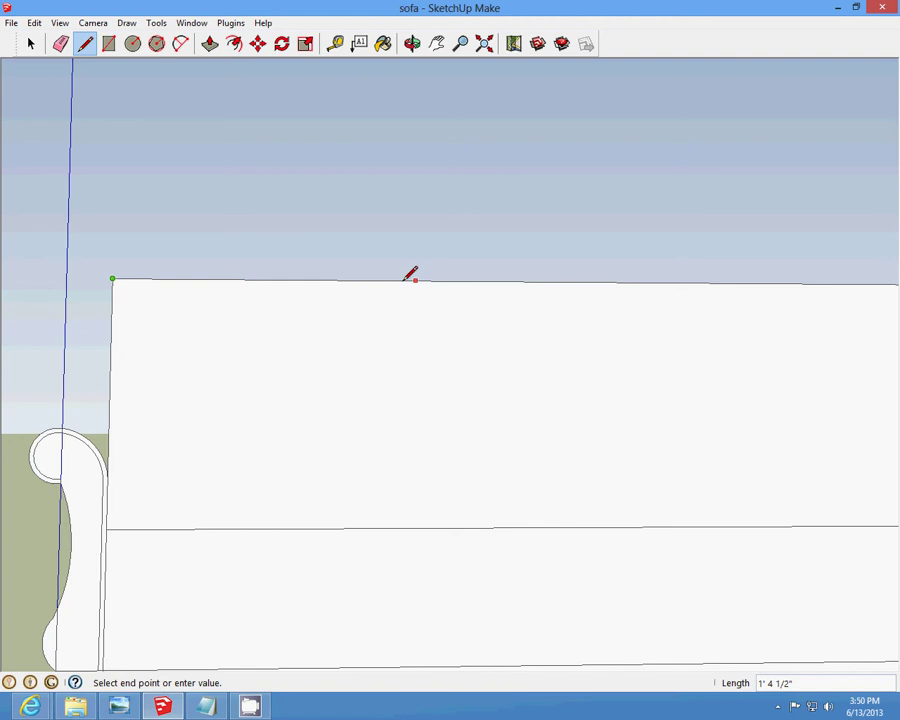
key("Escape")
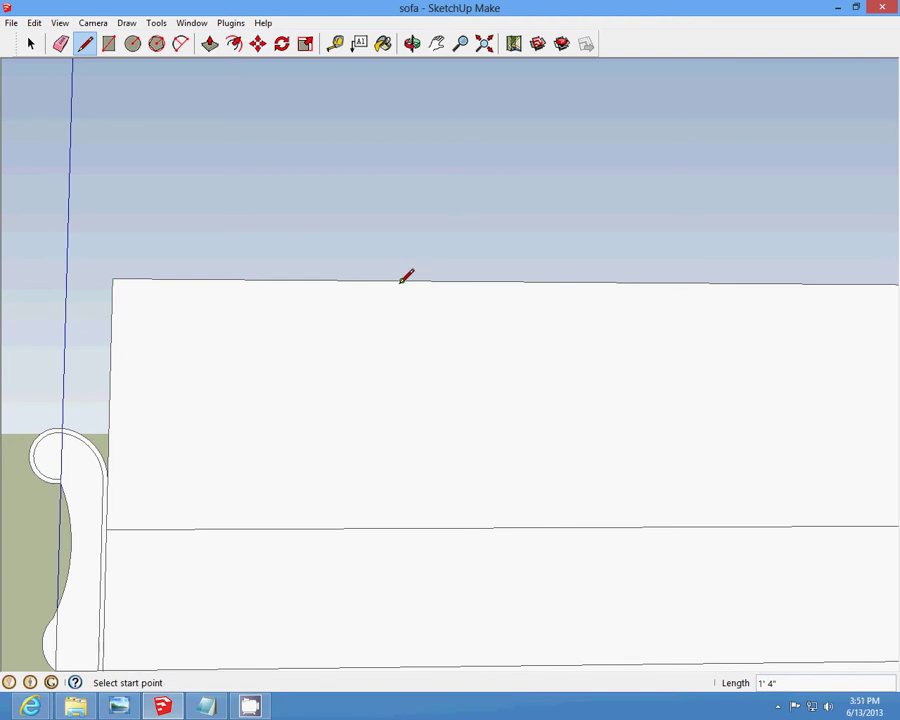
left_click(402, 281)
left_click(402, 528)
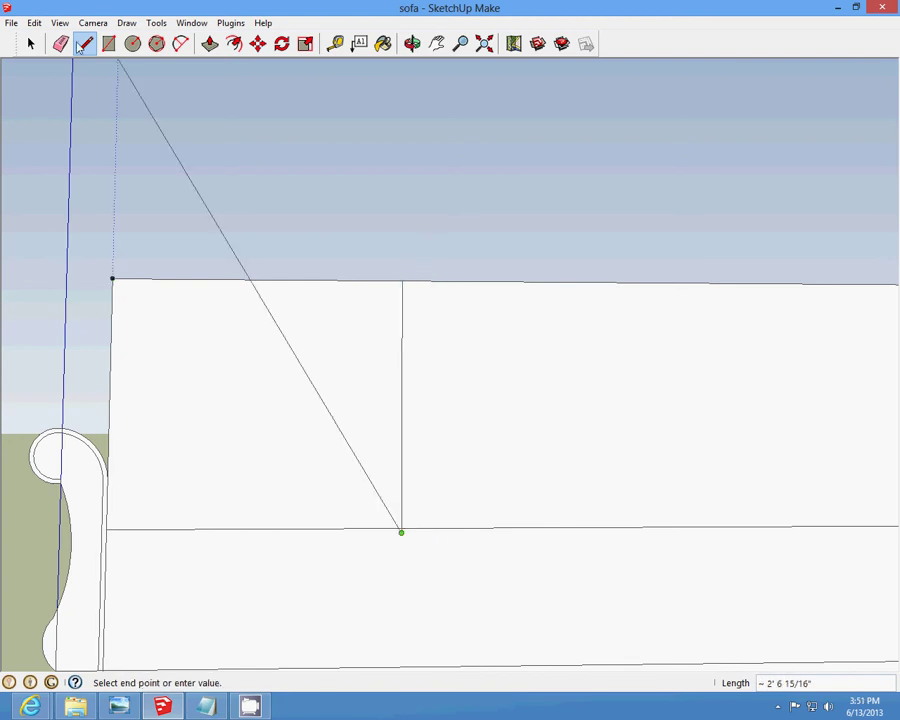
left_click(34, 23)
left_click(60, 38)
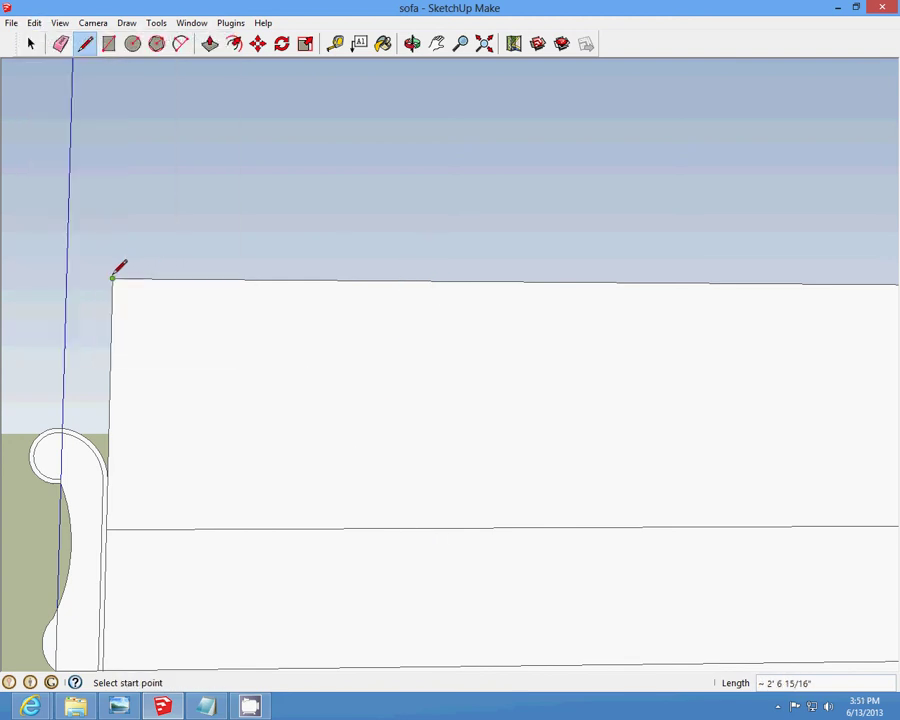
Step: Draw a vertical line 1' 4" from the backrest's left end, running from its top edge down to the seat line
left_click(112, 278)
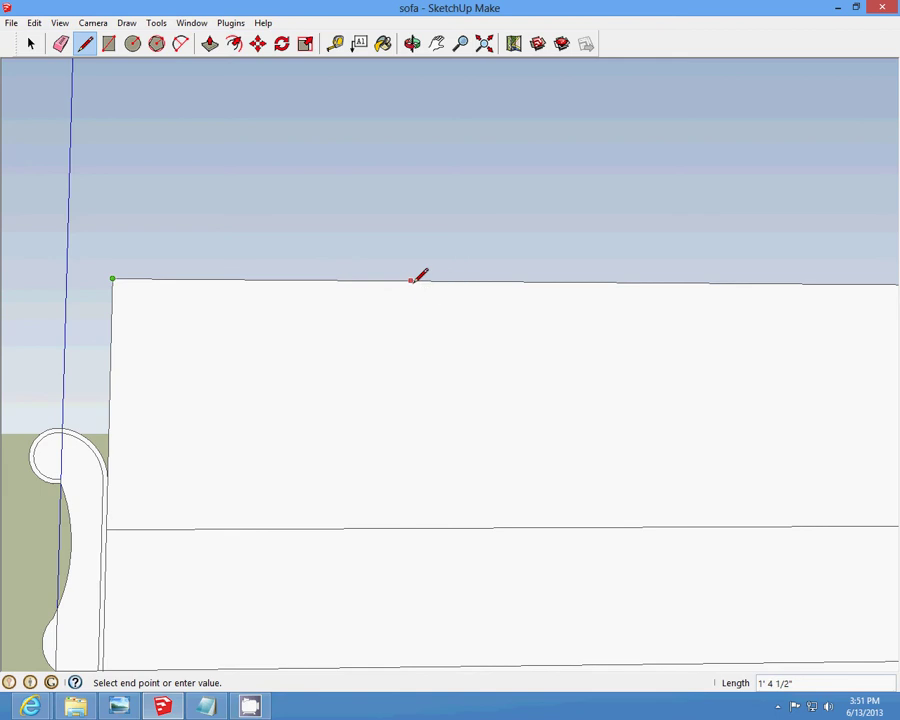
key("Escape")
left_click(402, 281)
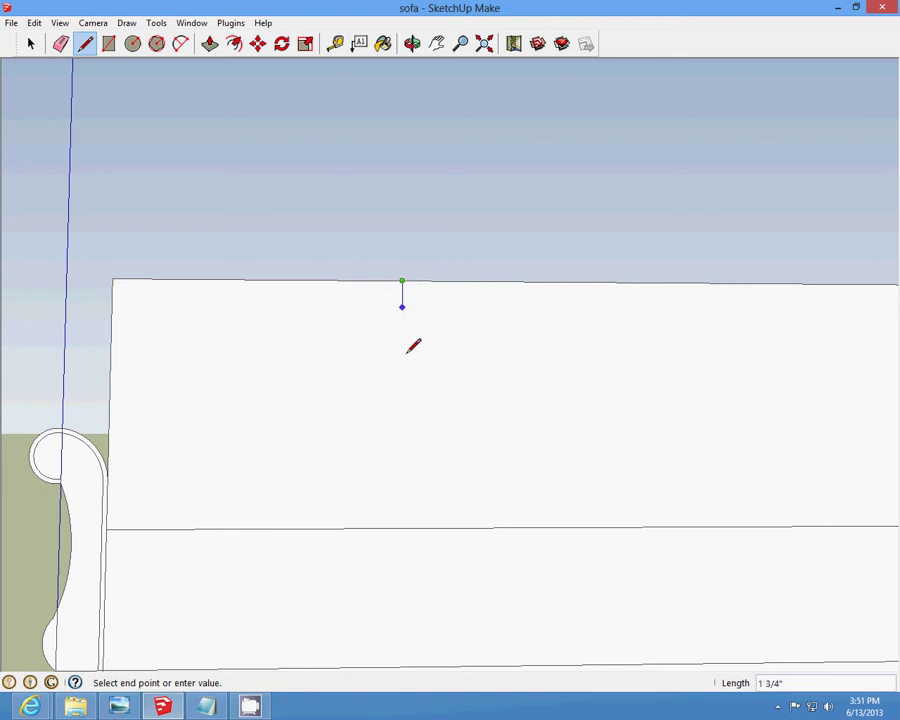
left_click(402, 528)
Step: Draw a second vertical line 1' 4" from the backrest's right end, running from its top edge down to the seat line
scroll(424, 346, "down", 3)
scroll(628, 292, "up", 1)
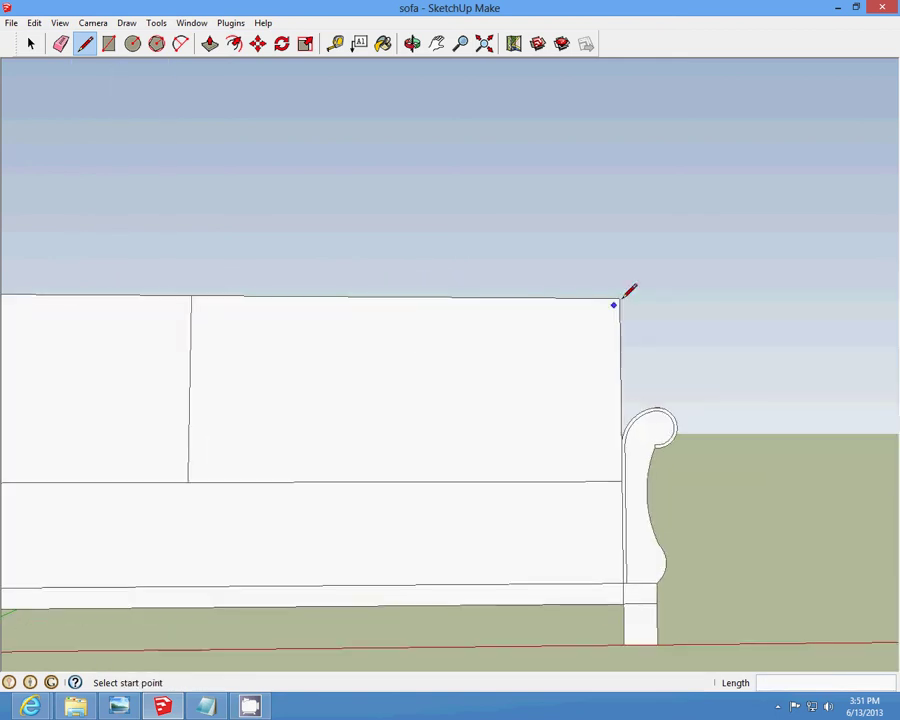
left_click(620, 297)
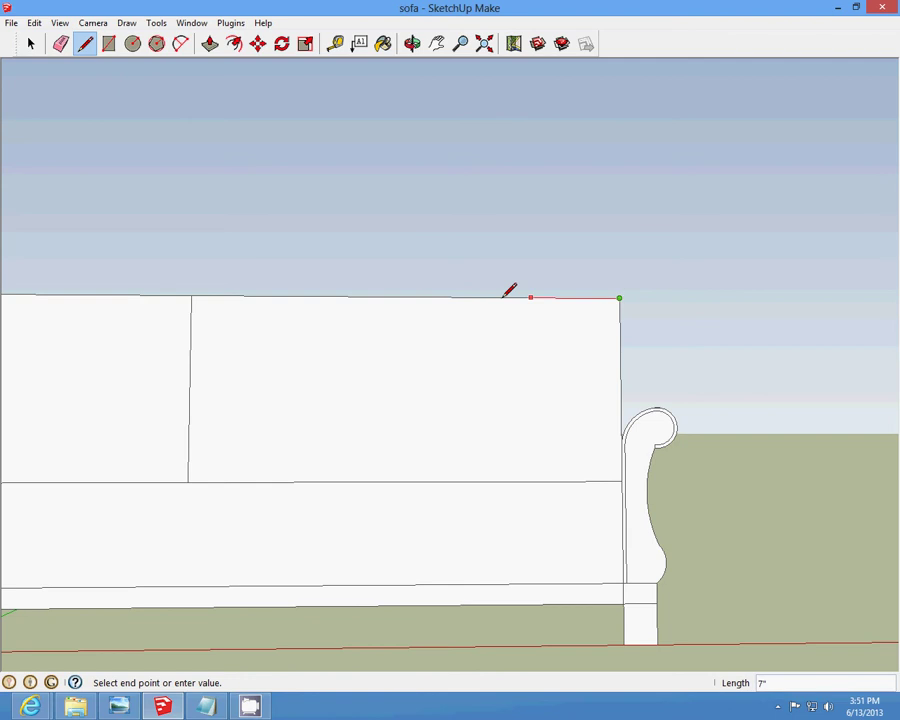
left_click(408, 296)
left_click(408, 296)
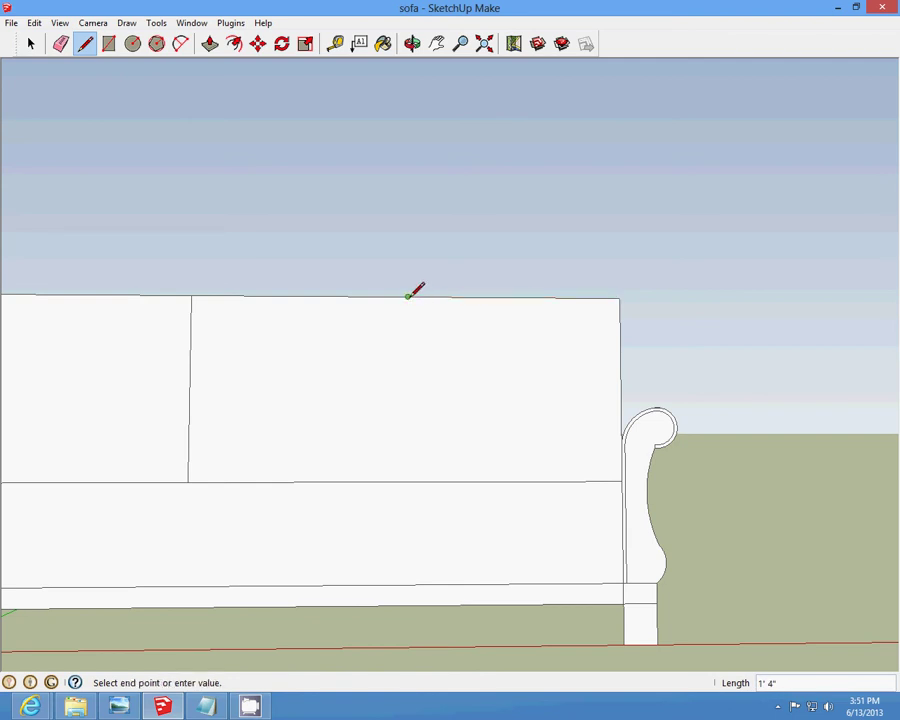
left_click(407, 481)
Step: Save the sofa model with its backrest divided into three cushions
scroll(410, 470, "down", 5)
scroll(358, 416, "up", 2)
scroll(107, 378, "up", 3)
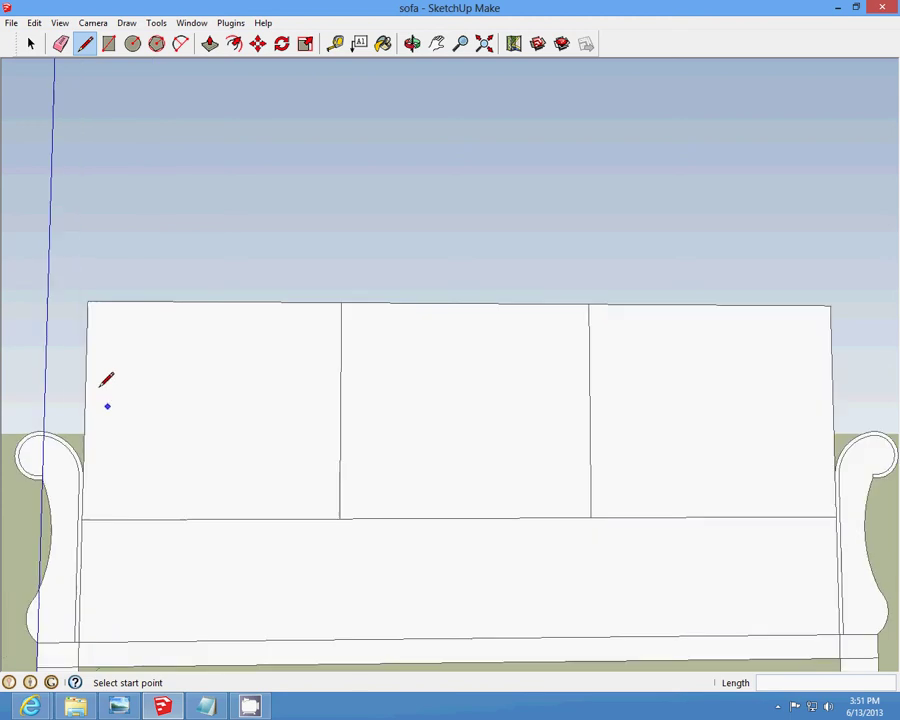
scroll(106, 314, "up", 2)
scroll(106, 320, "down", 3)
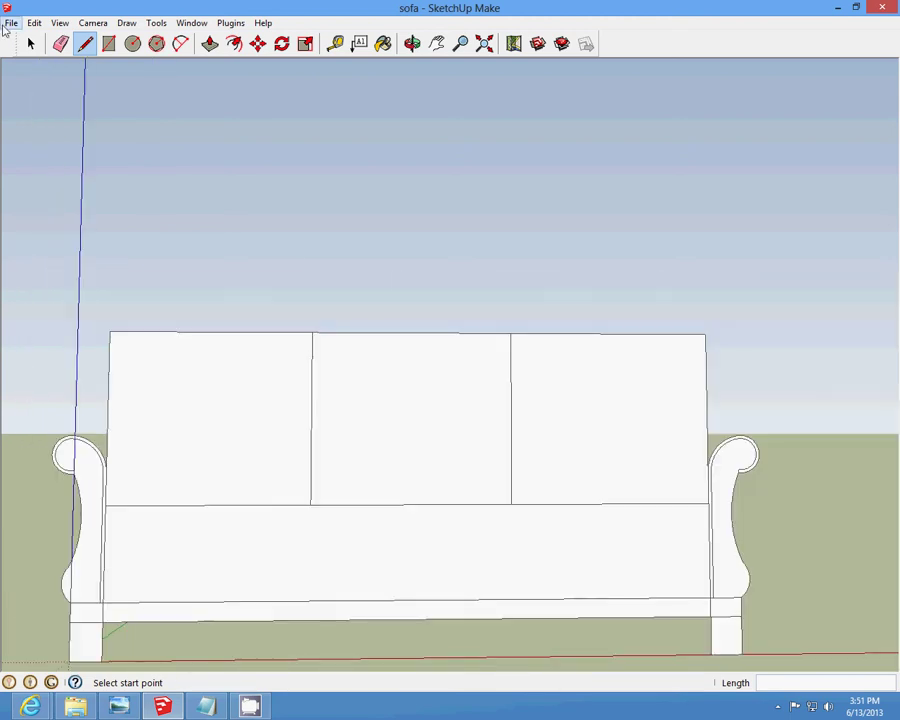
left_click(11, 22)
left_click(33, 77)
left_click(31, 43)
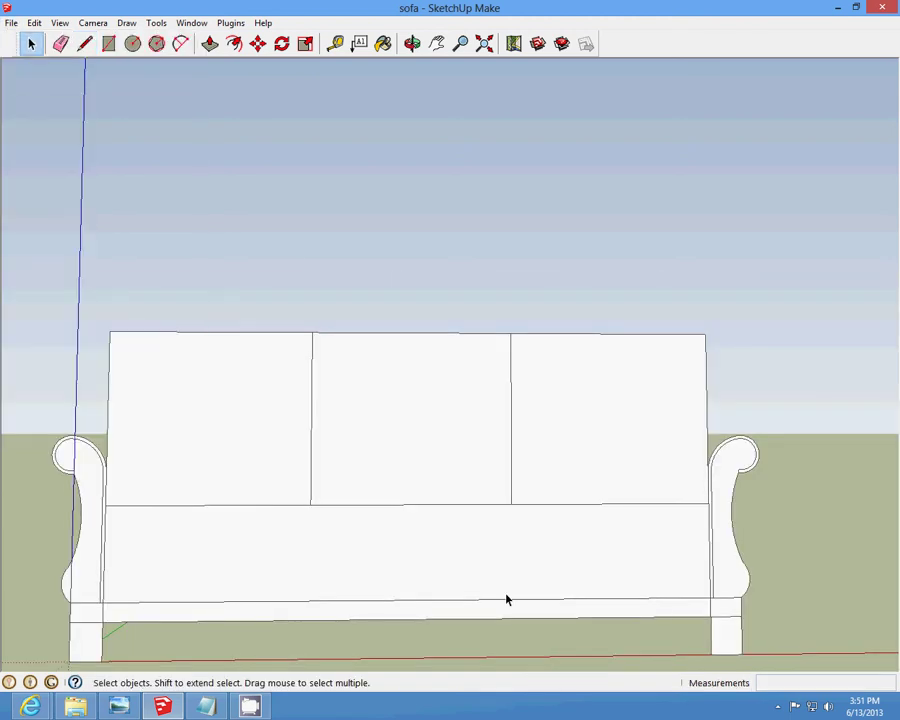
scroll(510, 520, "down", 2)
scroll(530, 540, "up", 2)
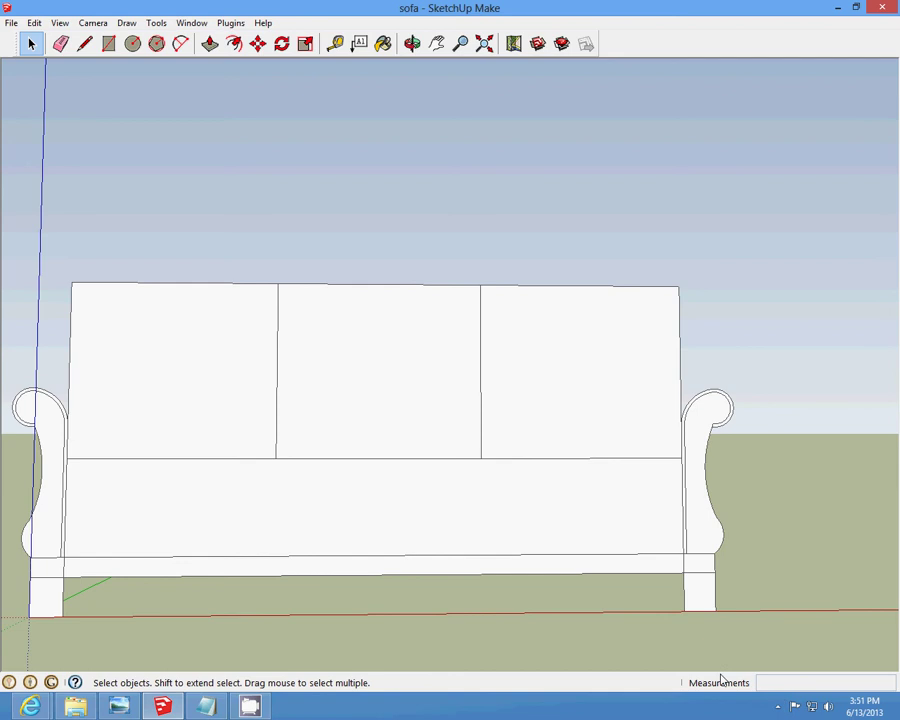
left_click(778, 710)
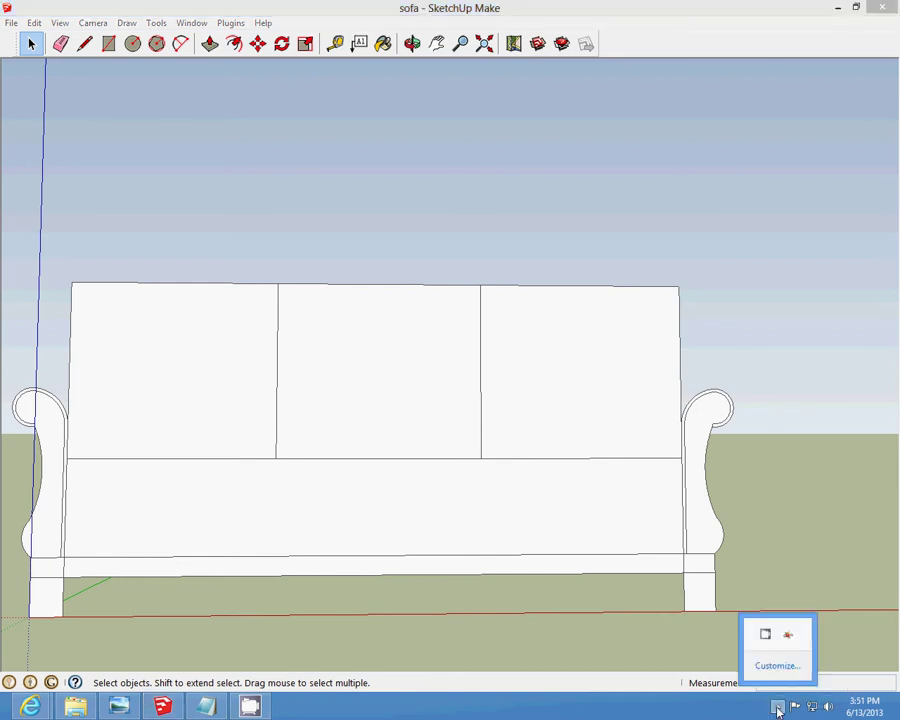
right_click(765, 636)
left_click(796, 590)
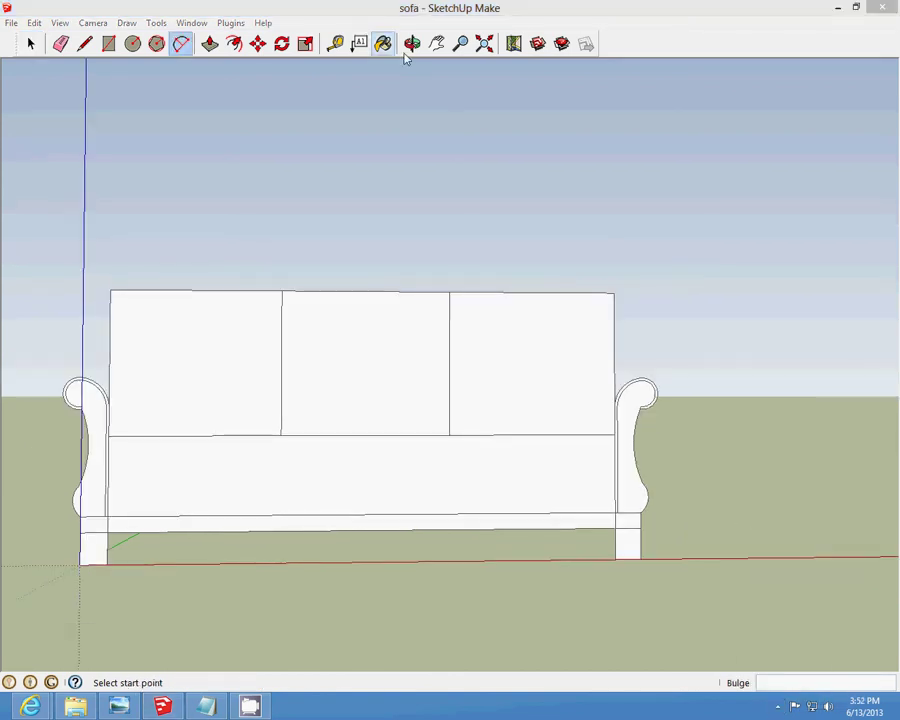
Step: Measure about 1/2" down from the backrest's upper-left corner with the Line tool, without drawing an edge
left_click(411, 44)
left_click_drag(404, 211, 187, 261)
scroll(170, 300, "up", 4)
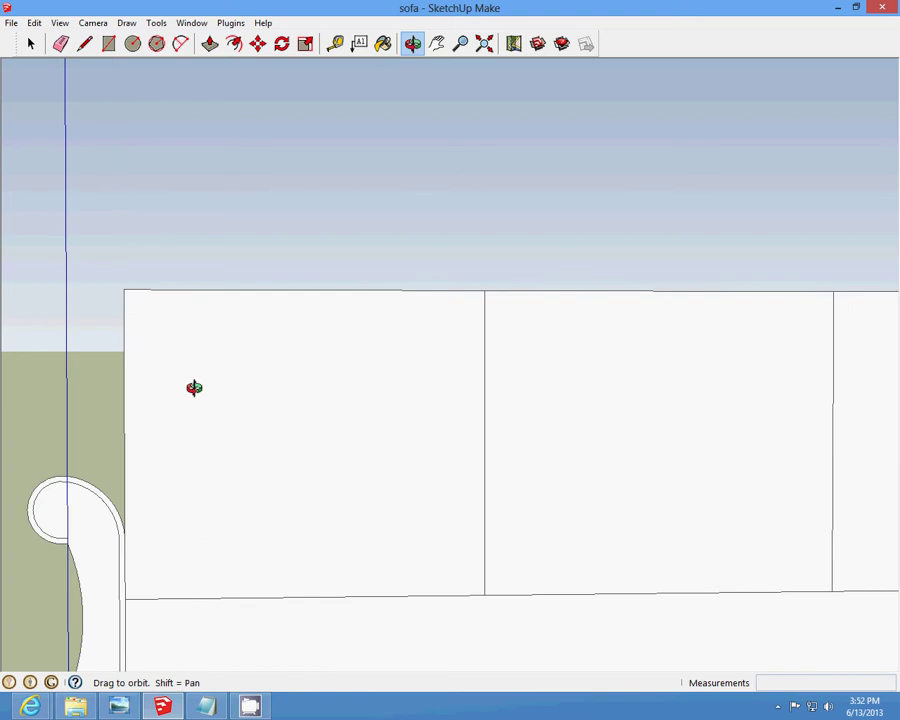
scroll(90, 322, "up", 1)
left_click(86, 44)
scroll(68, 329, "up", 2)
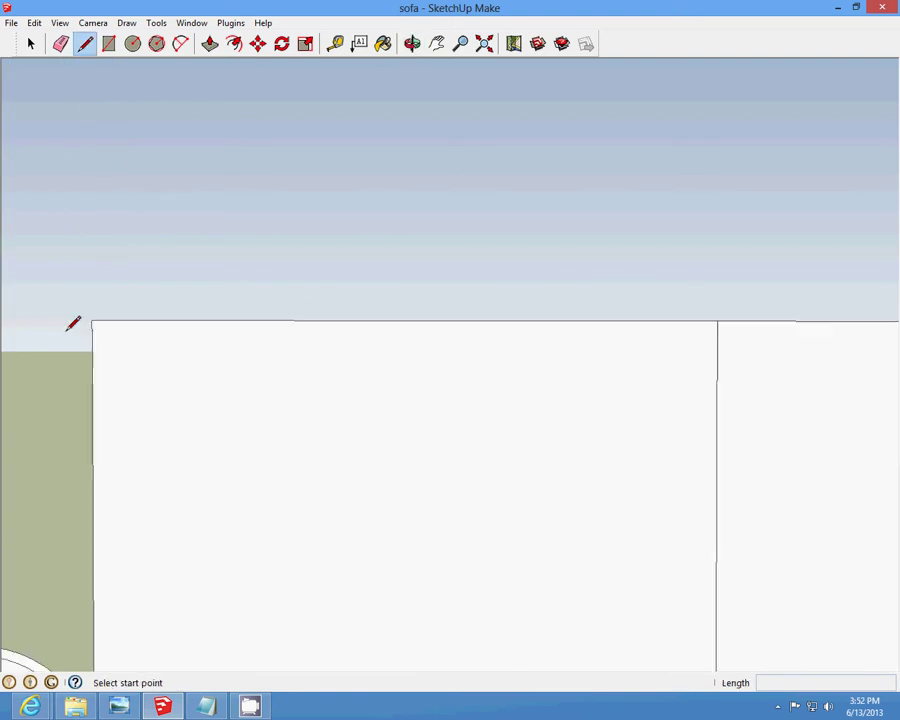
left_click(92, 320)
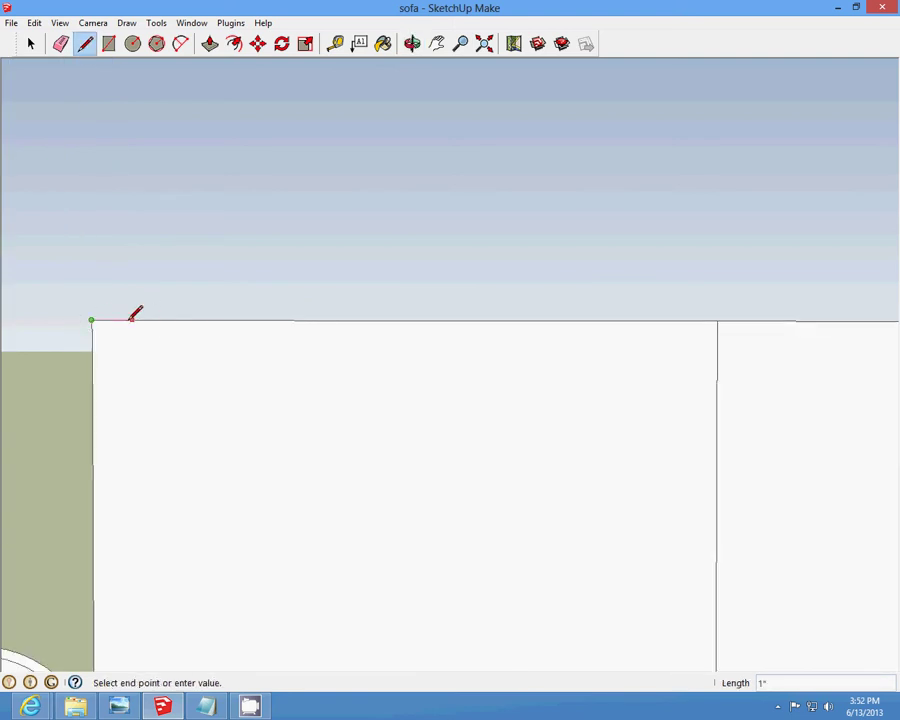
scroll(133, 317, "up", 2)
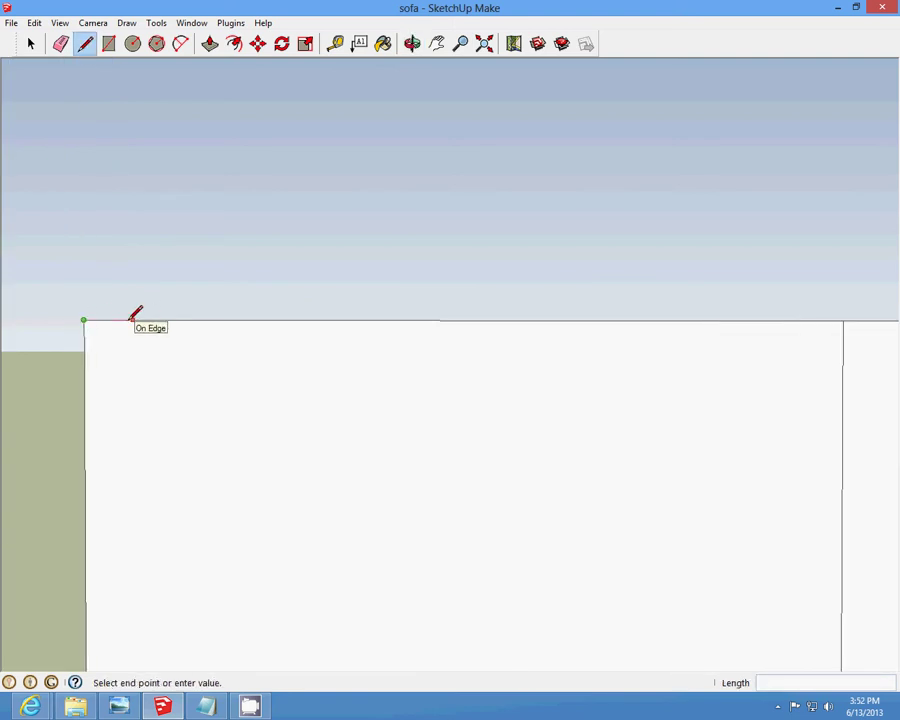
key("Escape")
left_click(75, 319)
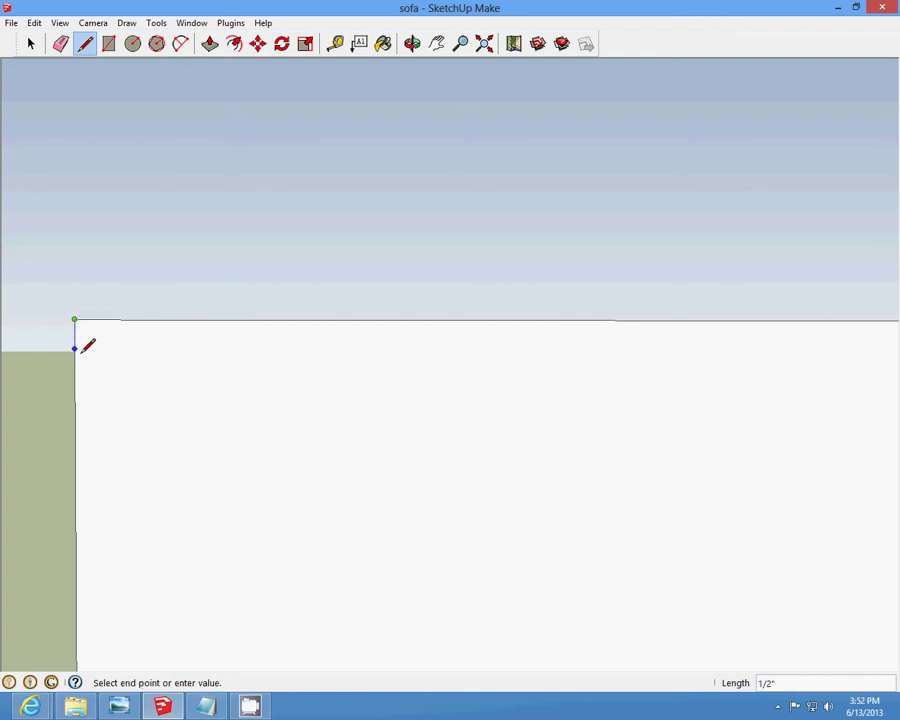
key("Escape")
Step: Draw an arc across the backrest's upper-left corner, starting 1/2" below it and ending on the top edge, with a bulge of about 1/4"
left_click(181, 46)
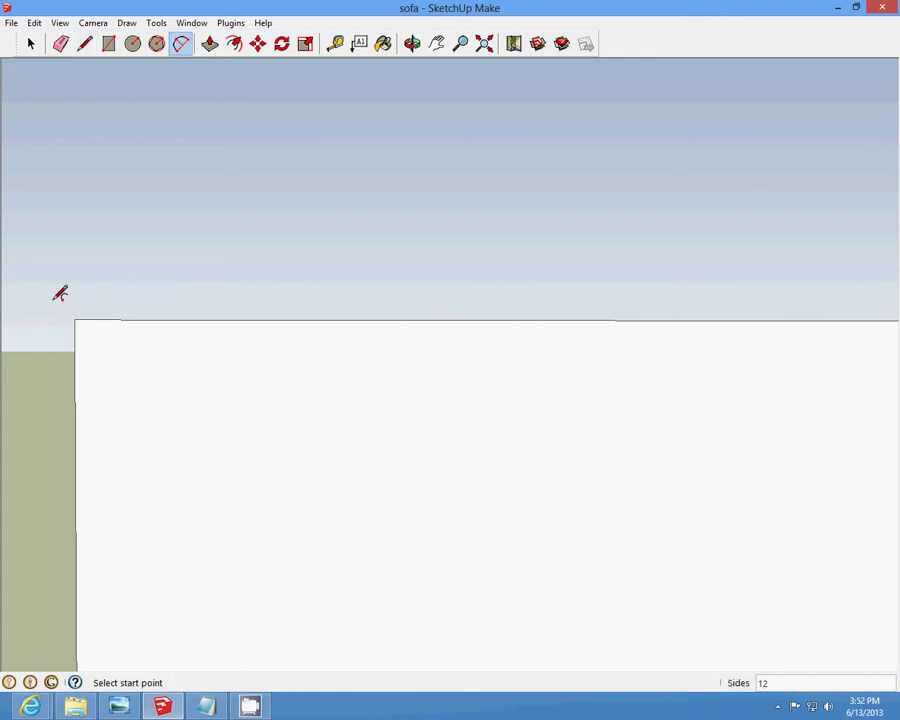
key("l")
left_click(74, 348)
left_click(117, 302)
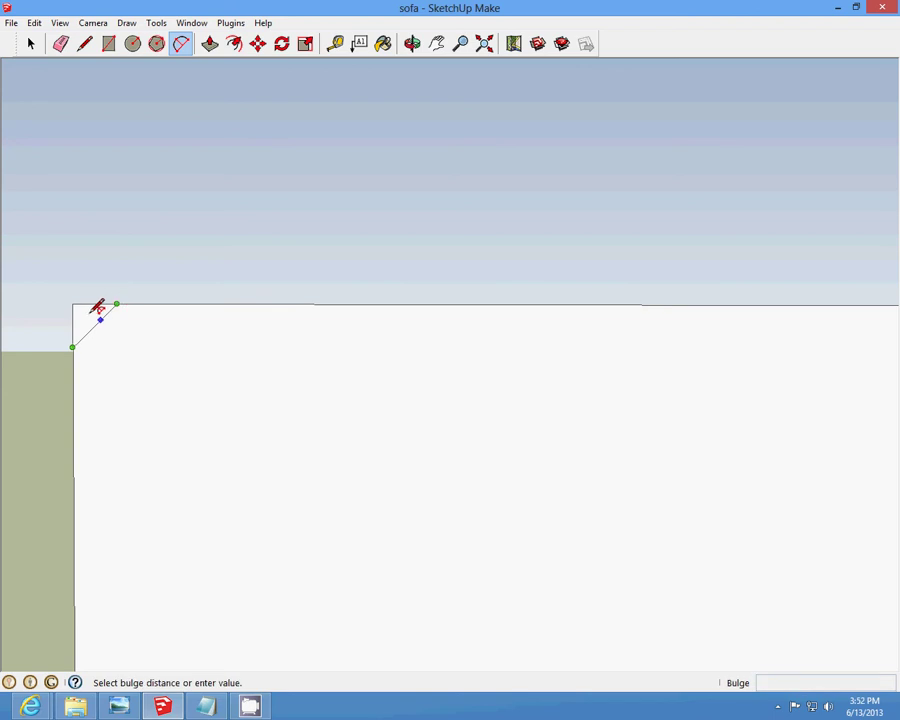
scroll(92, 306, "up", 2)
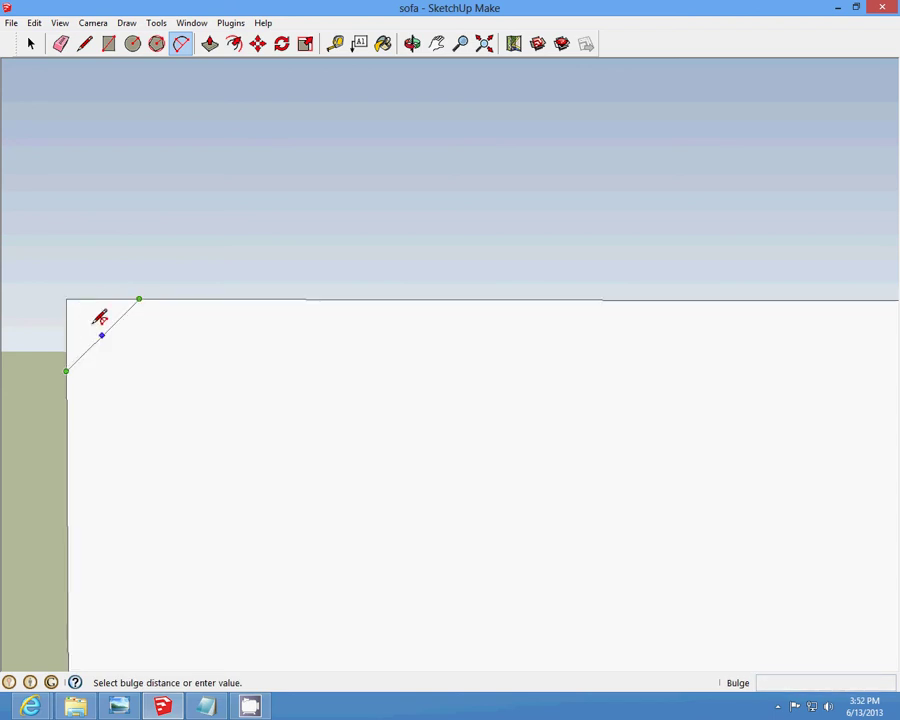
scroll(92, 312, "up", 3)
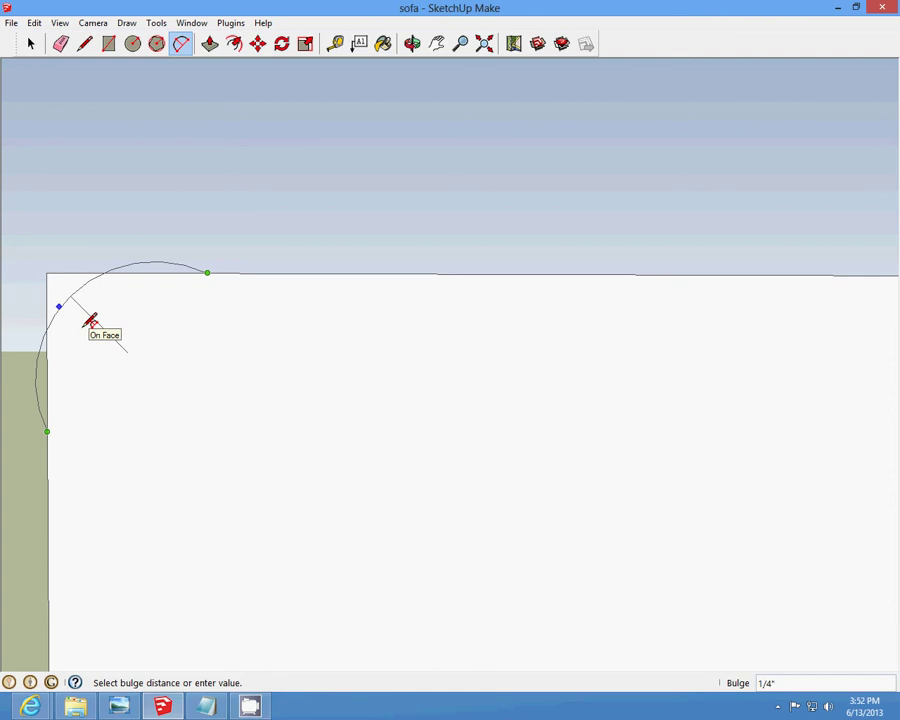
left_click(90, 320)
Step: Cut the leftover top-edge segments beneath and beside the arc at the backrest's upper-left corner
scroll(80, 300, "down", 5)
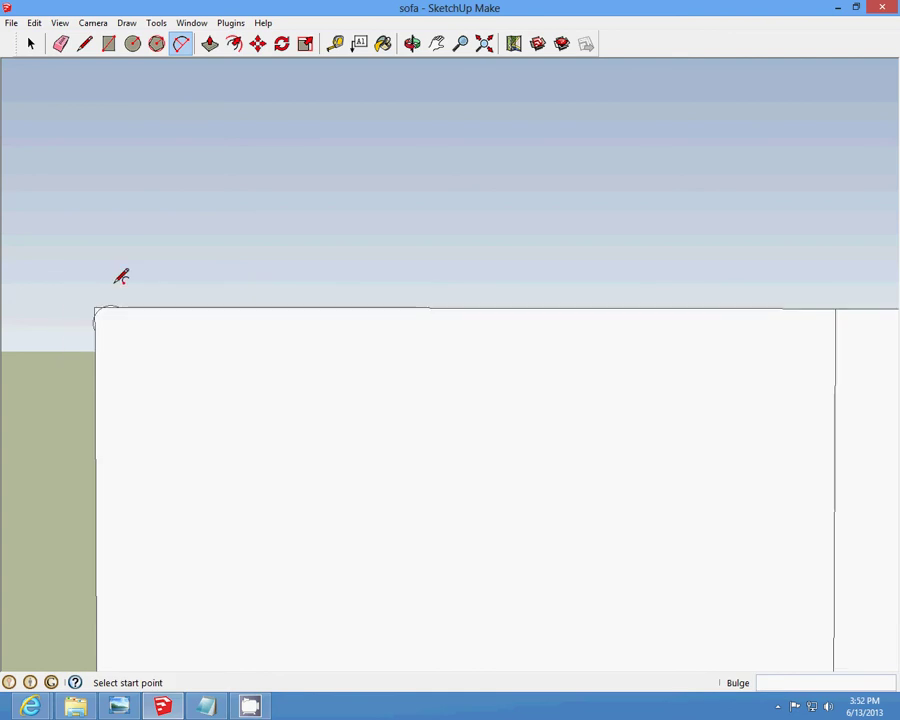
left_click(30, 43)
scroll(108, 290, "up", 5)
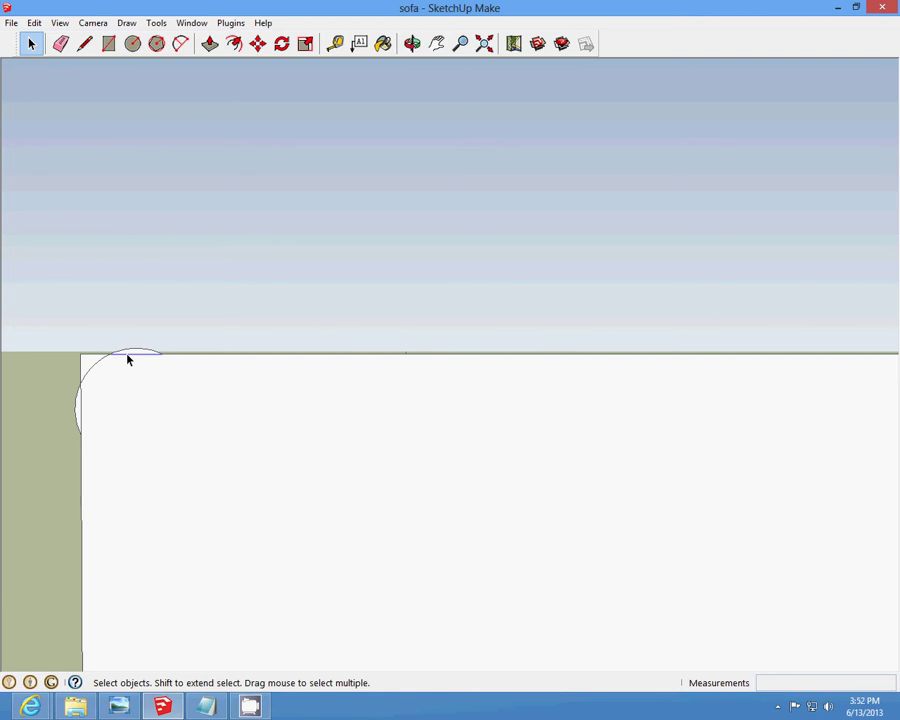
left_click(34, 22)
left_click(61, 78)
left_click(34, 22)
left_click(62, 78)
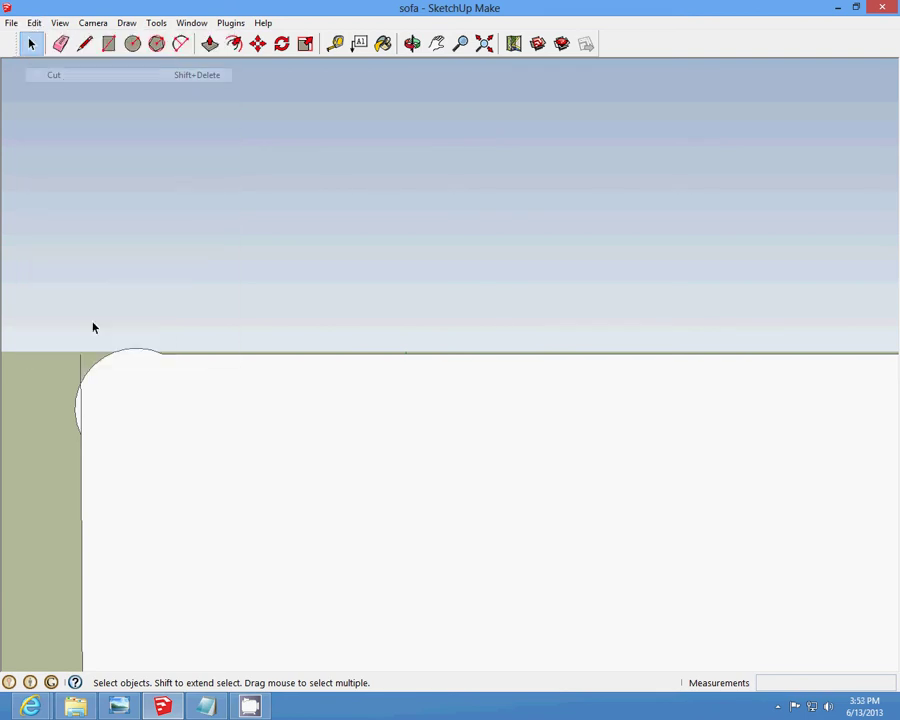
Step: Cut the leftover vertical side-edge segments at the arc on the backrest's upper-left corner
left_click(34, 22)
left_click(30, 75)
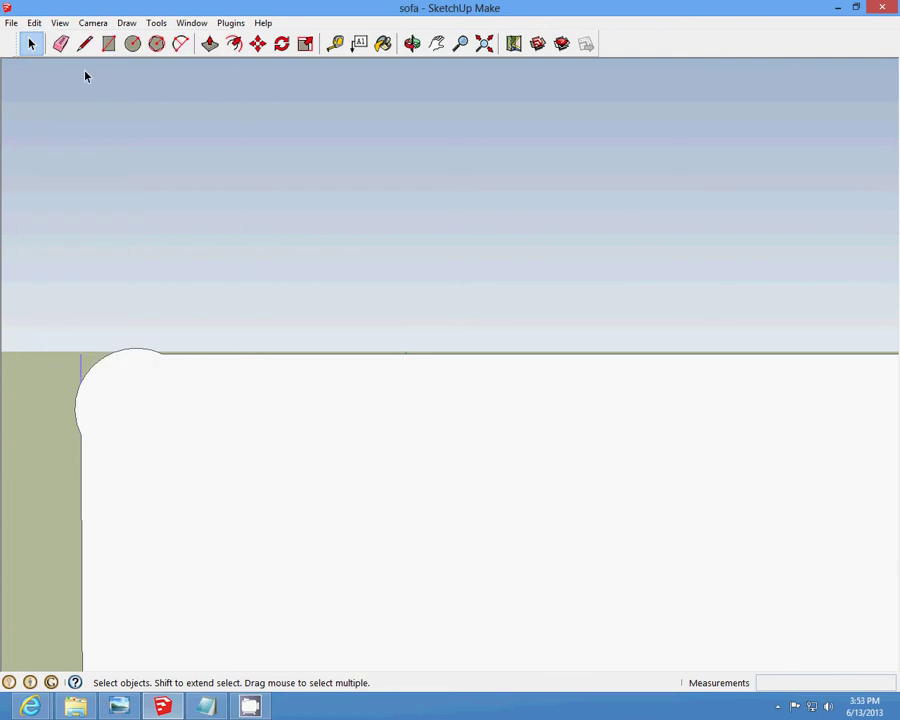
left_click(34, 22)
left_click(40, 75)
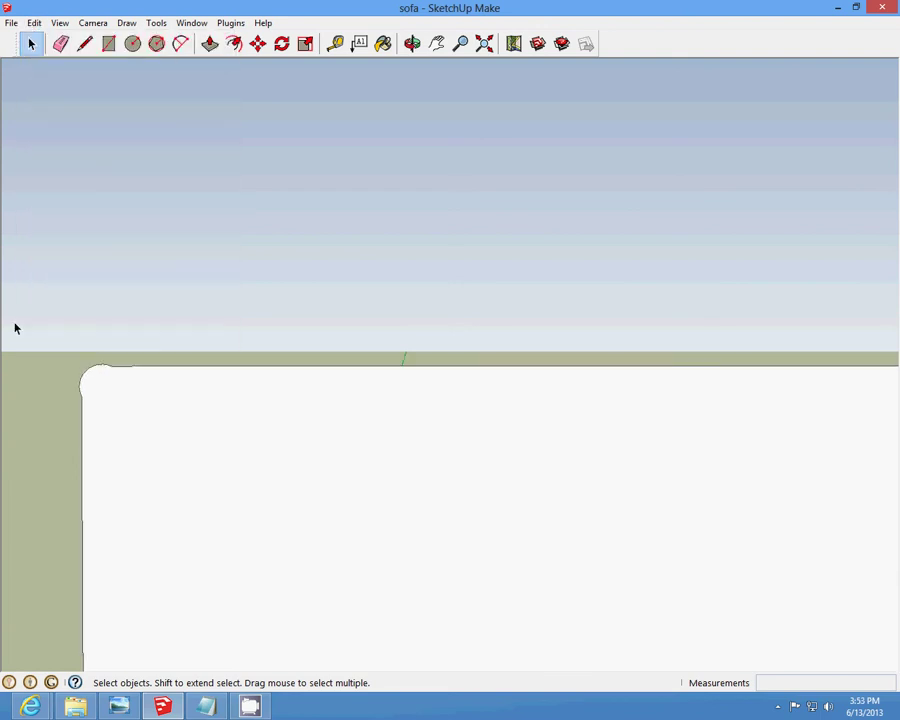
Step: Measure about 1/2" down the first cushion divider from the backrest's top edge with the Line tool, without drawing an edge
scroll(112, 362, "down", 5)
scroll(262, 356, "up", 5)
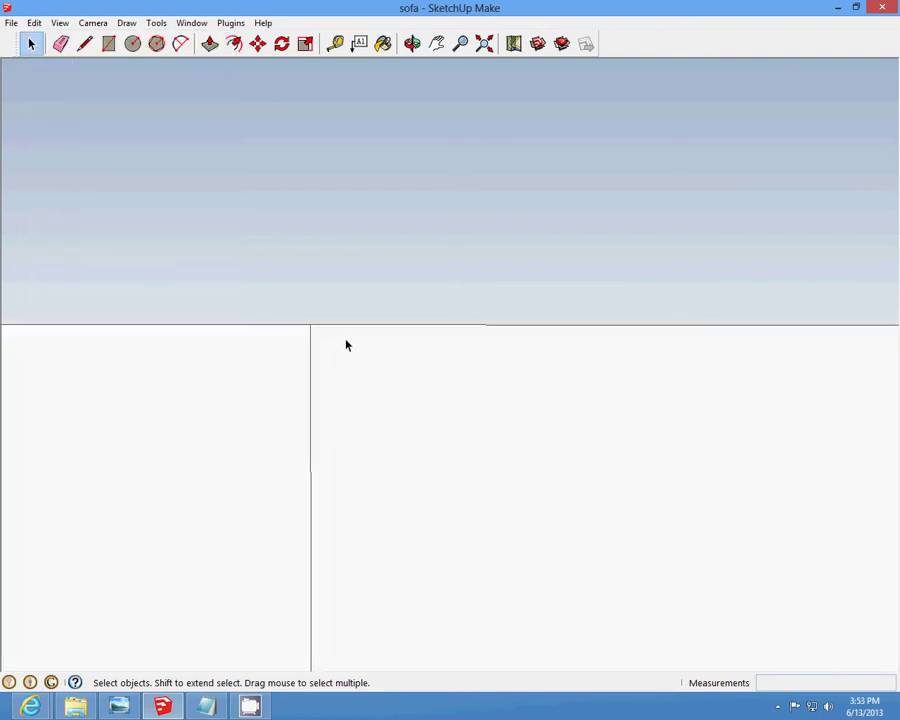
left_click(85, 43)
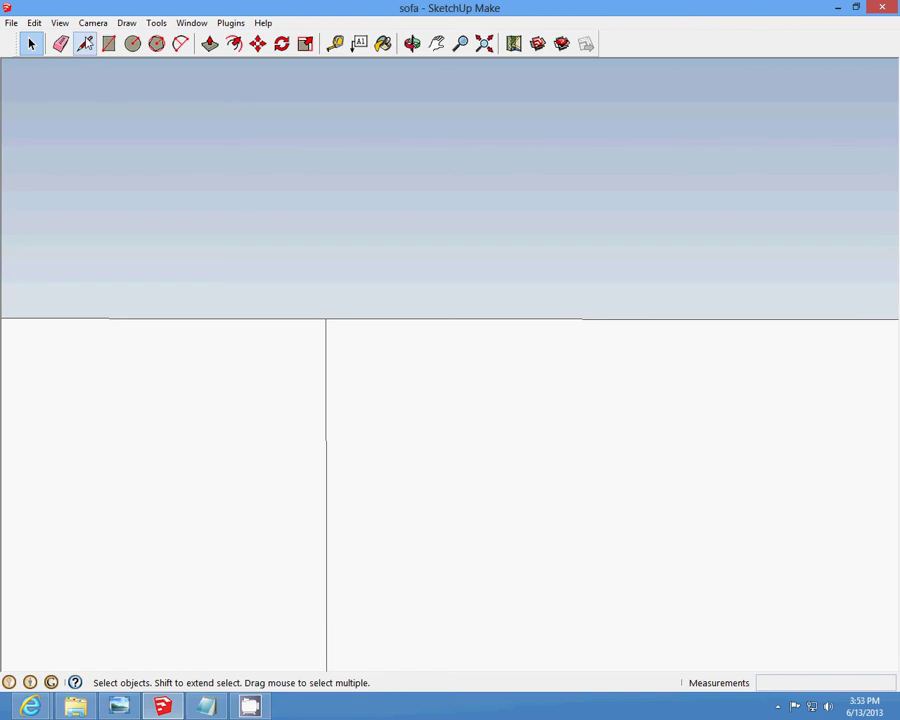
left_click(338, 321)
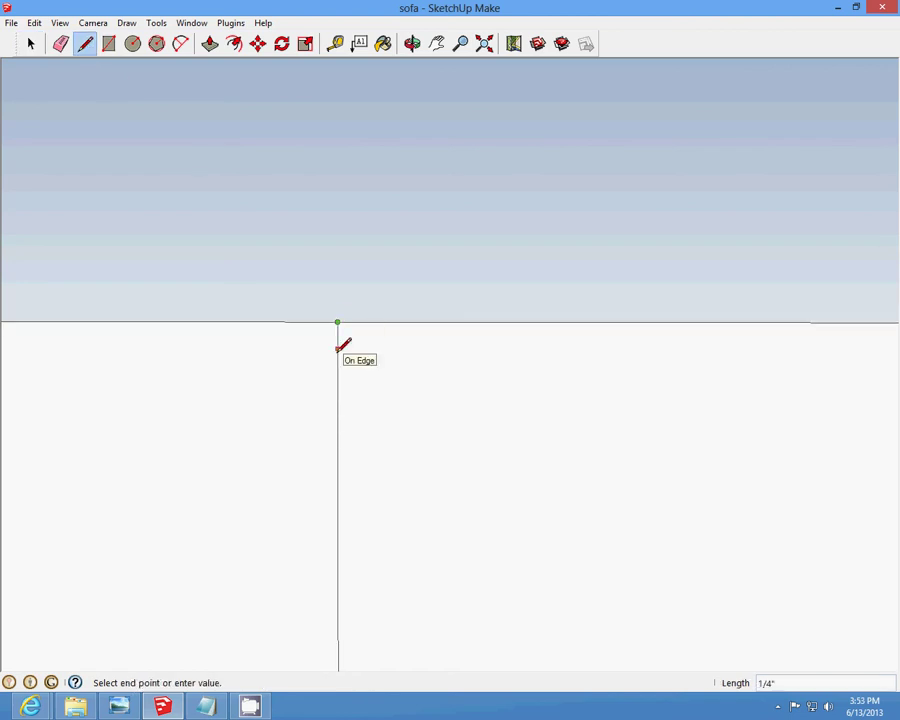
key("Escape")
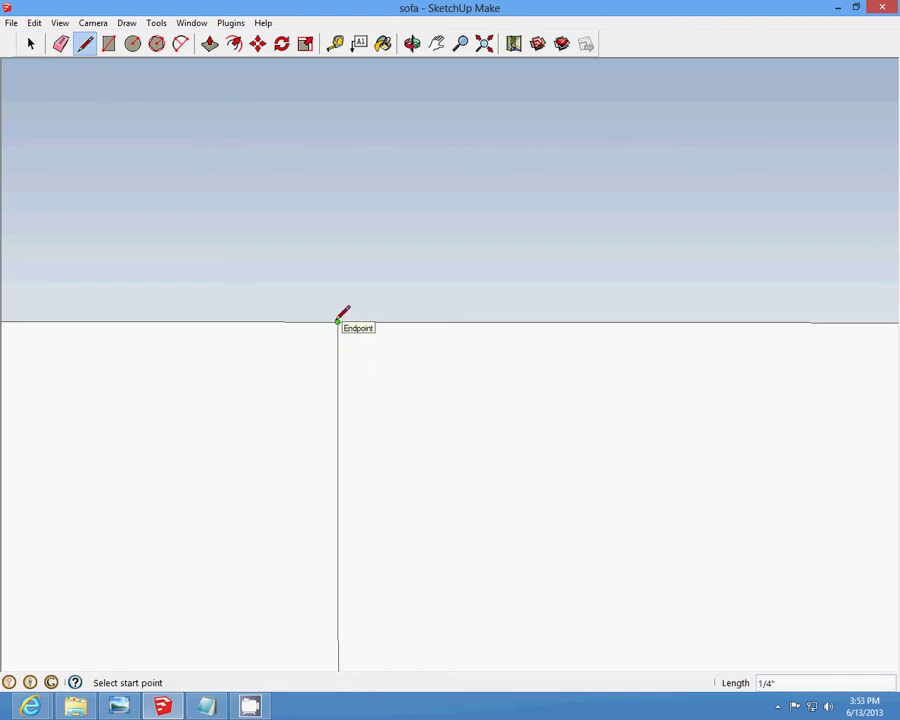
left_click(34, 23)
left_click(40, 38)
left_click(338, 321)
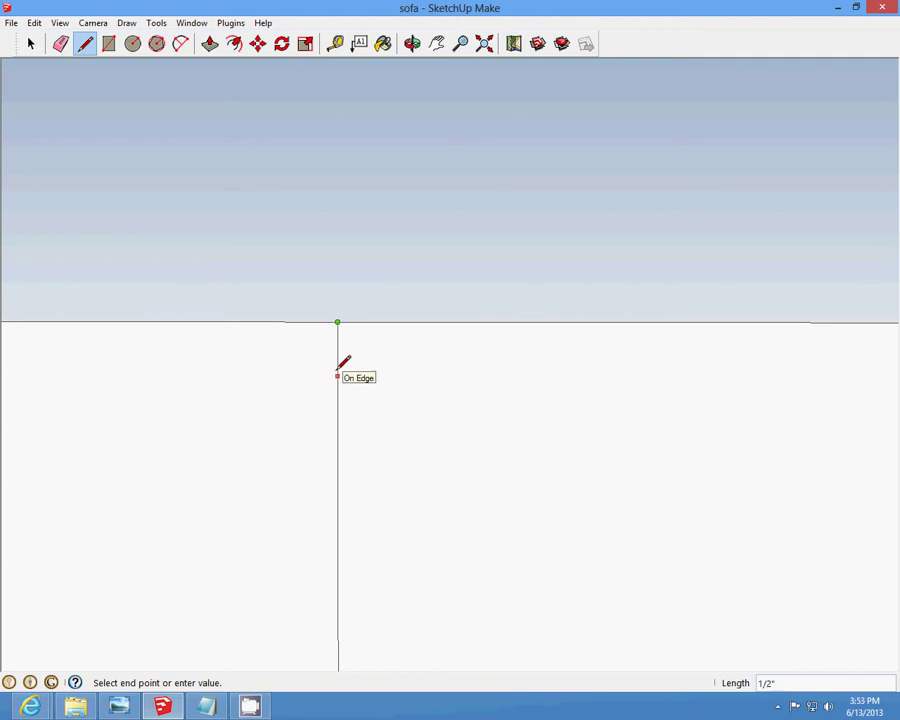
key("Escape")
left_click(338, 321)
key("Escape")
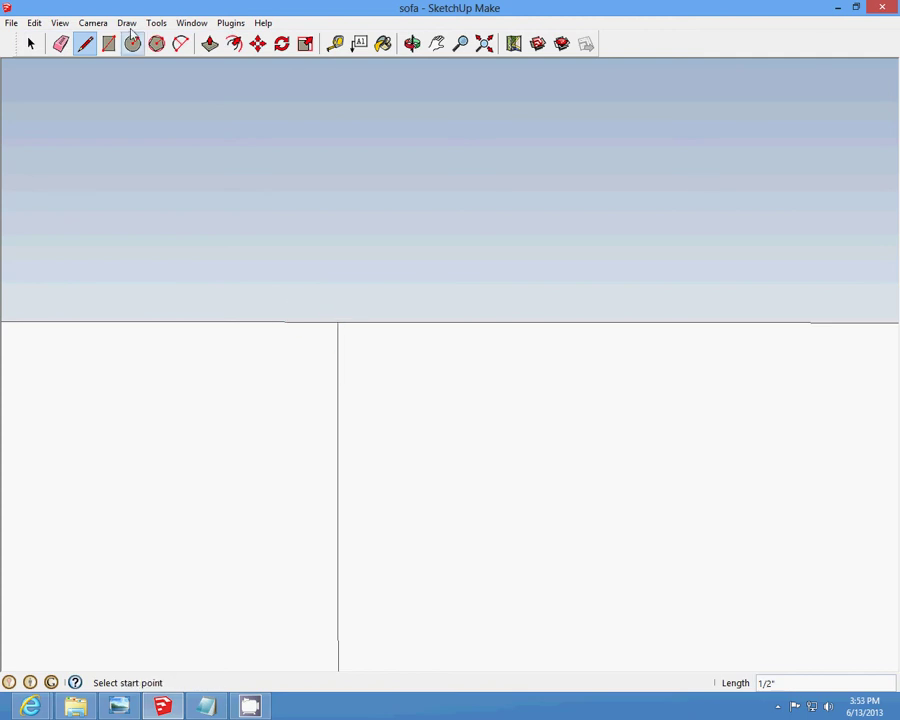
Step: Draw an arc across the first cushion's upper-right corner, from the top edge to about 1/2" down the divider, with a bulge of about 1/4"
left_click(180, 43)
left_click(282, 320)
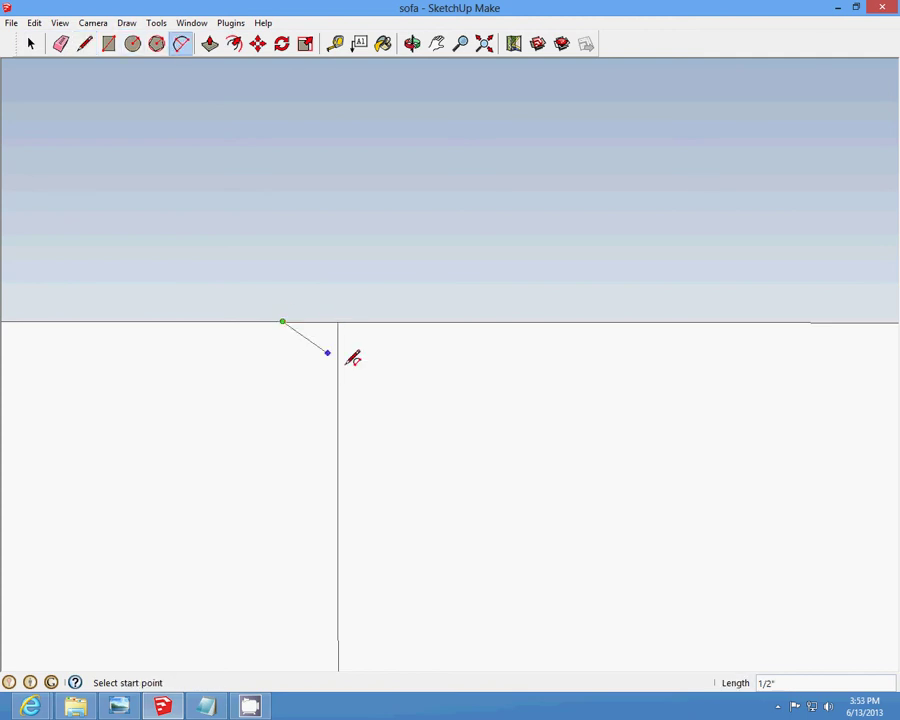
left_click(337, 375)
scroll(342, 343, "up", 3)
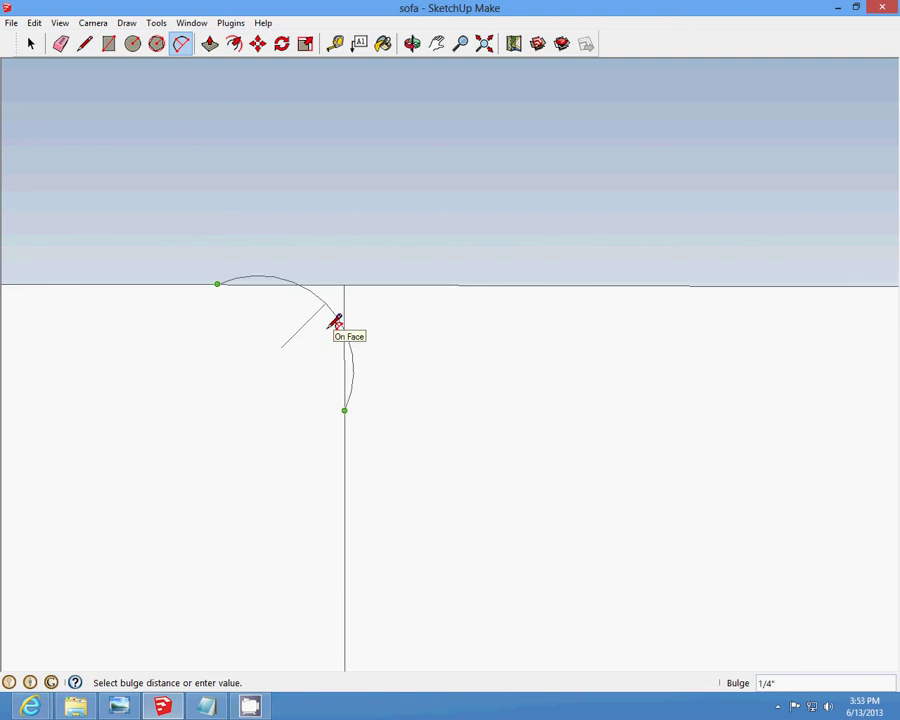
left_click(334, 316)
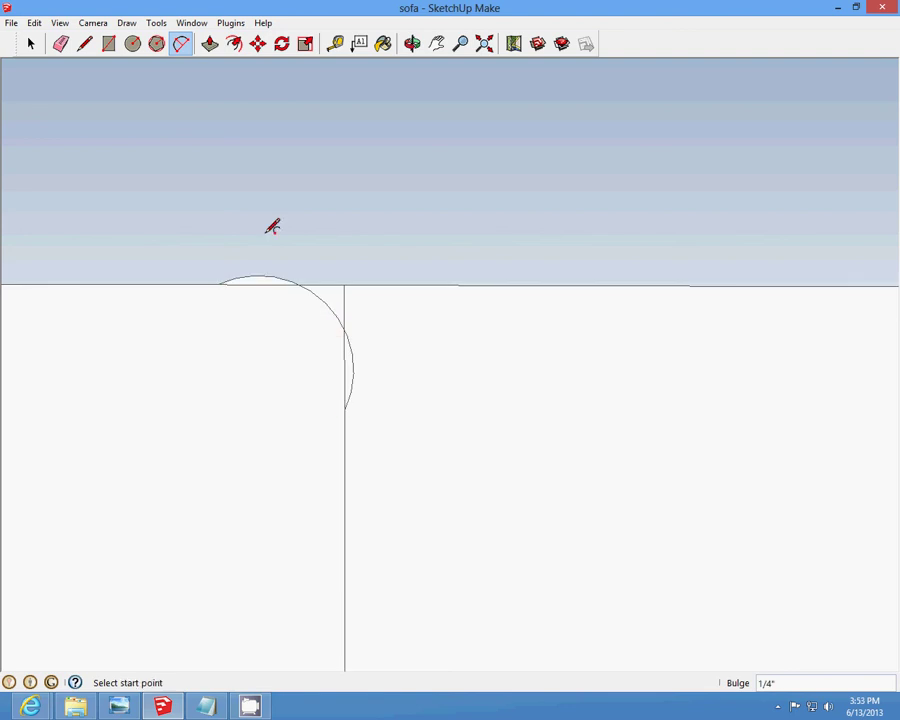
scroll(324, 330, "down", 4)
scroll(356, 315, "down", 6)
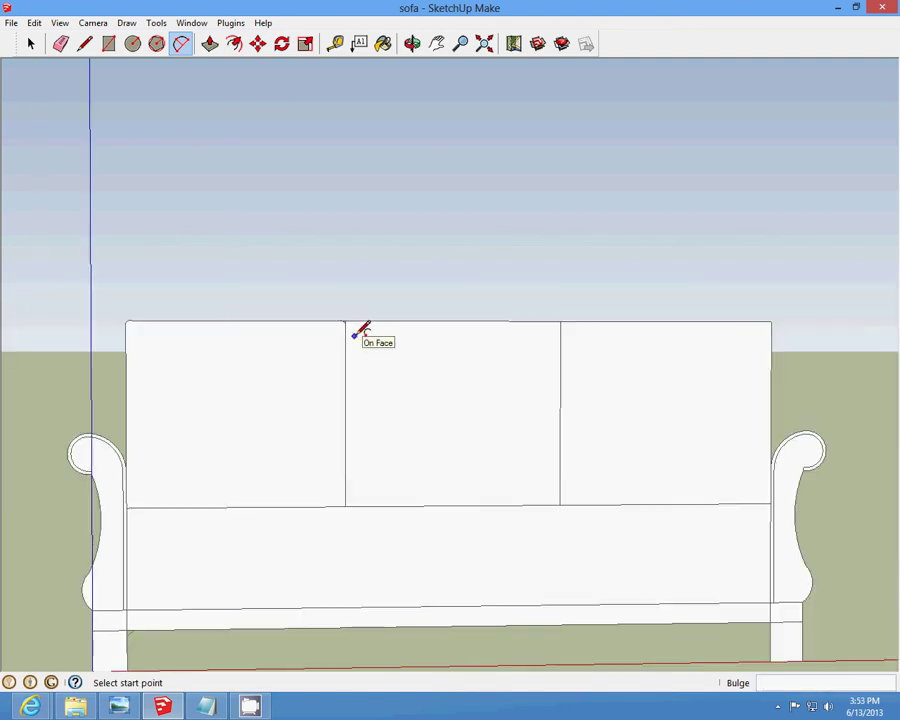
left_click(776, 706)
right_click(786, 632)
left_click(792, 591)
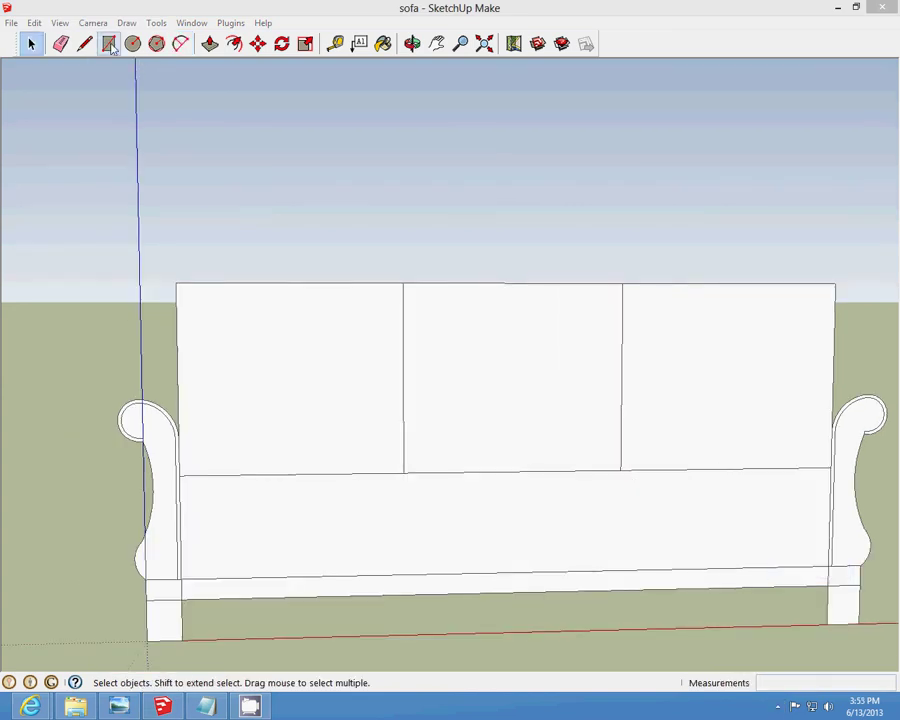
Step: Draw a vertical line about 1/2" inside the backrest's left edge, from the backrest's bottom edge to its top edge
left_click(84, 43)
scroll(175, 480, "up", 4)
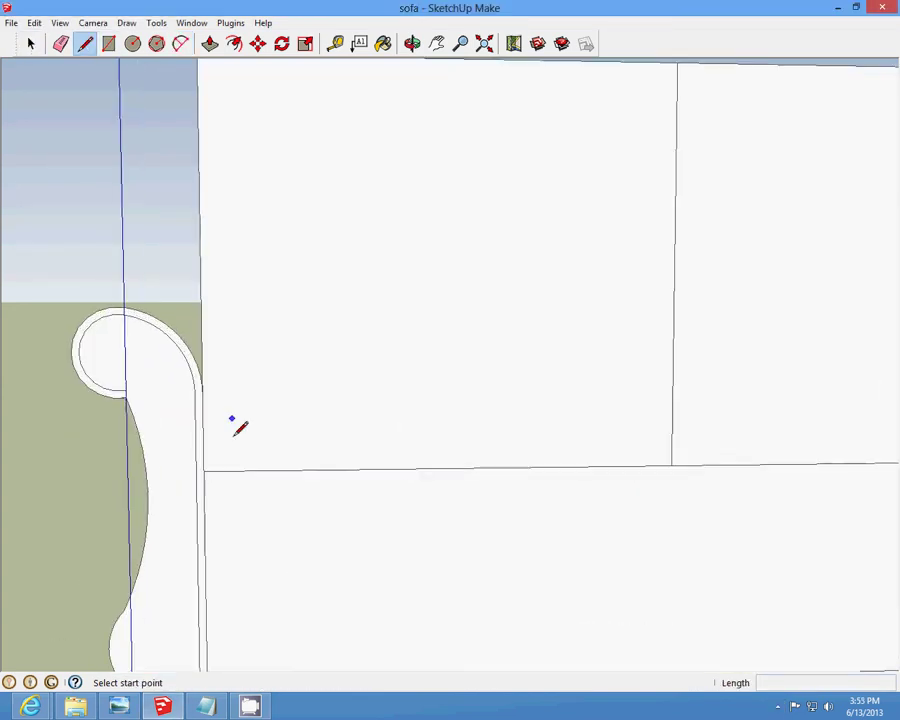
scroll(193, 502, "down", 2)
scroll(200, 495, "up", 2)
left_click(184, 499)
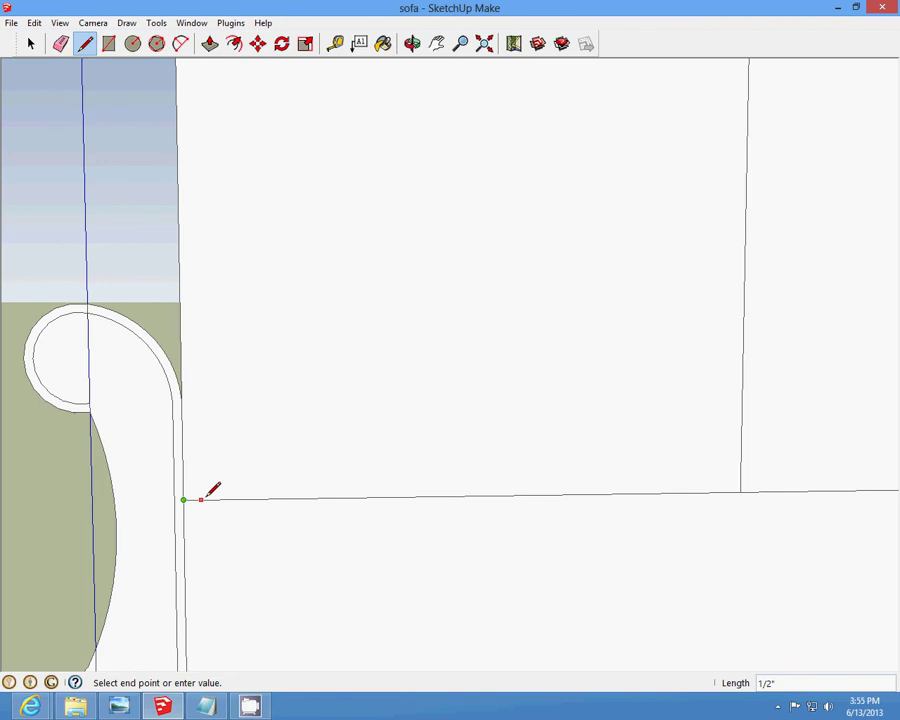
scroll(202, 494, "down", 2)
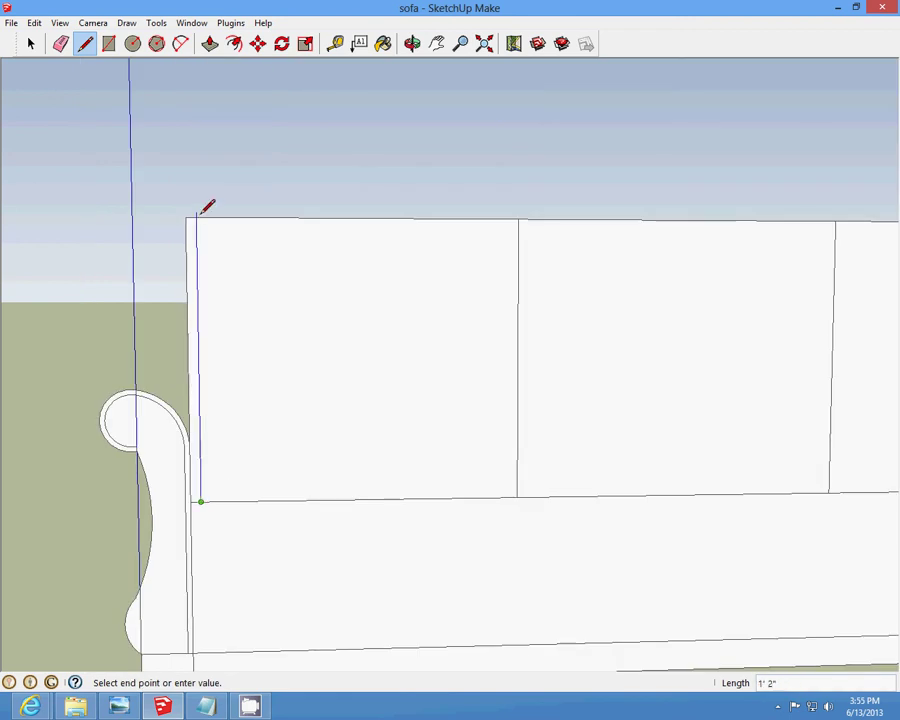
left_click(197, 216)
left_click(516, 494)
scroll(514, 494, "up", 3)
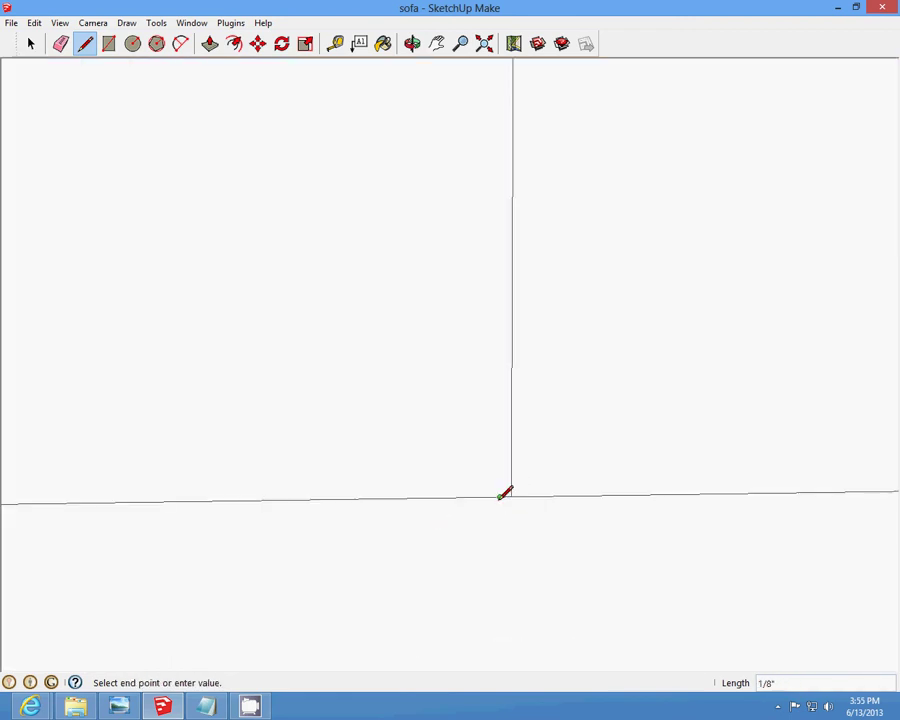
left_click(35, 23)
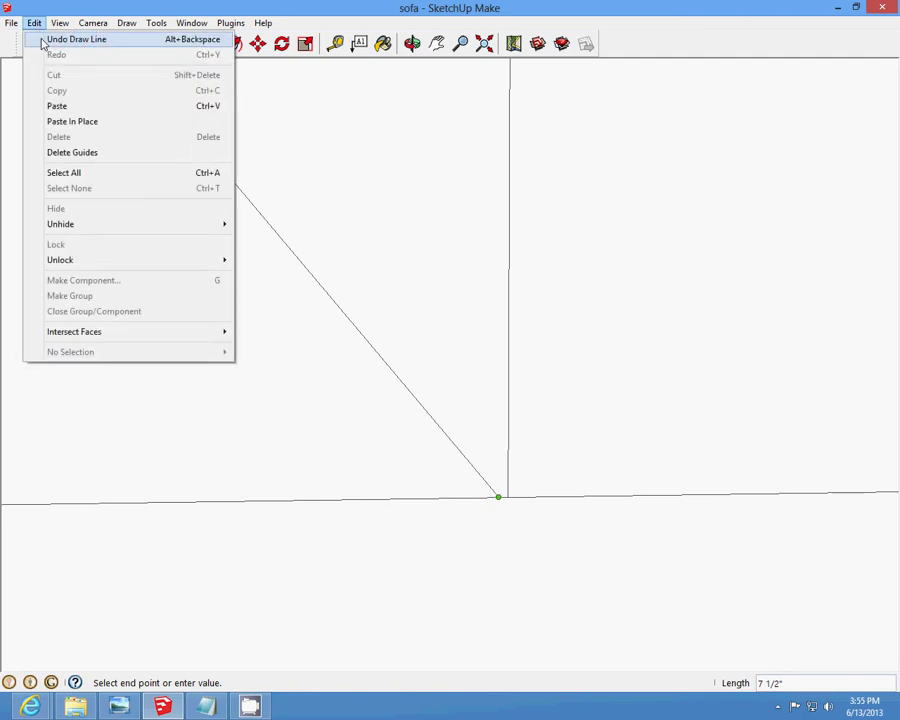
left_click(70, 39)
Step: Draw a vertical line about 1/4" left of the first cushion divider, from the backrest's bottom edge to its top edge
left_click(508, 497)
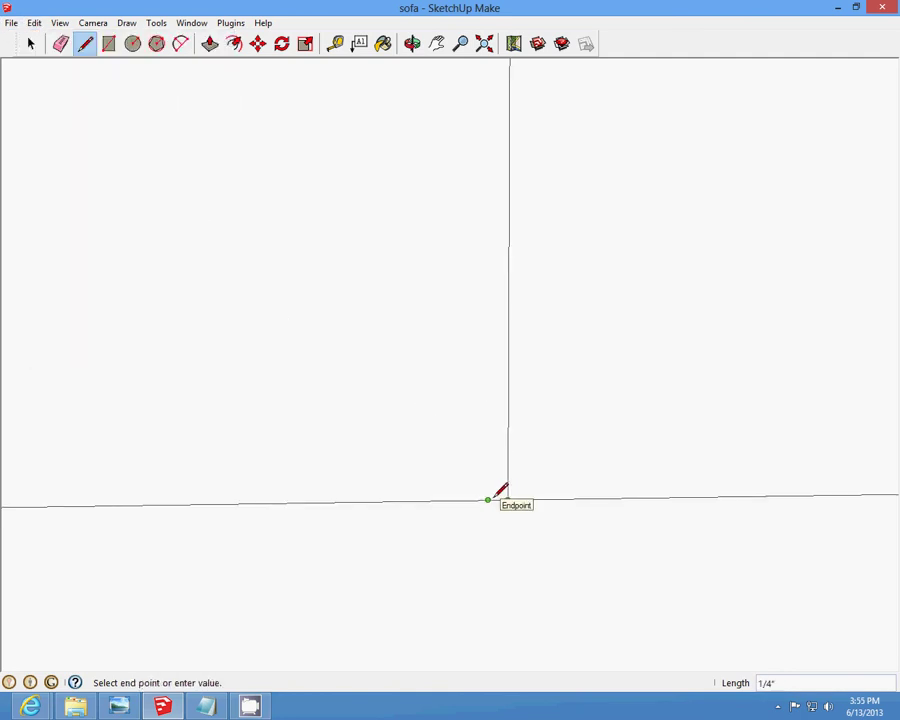
scroll(482, 482, "down", 5)
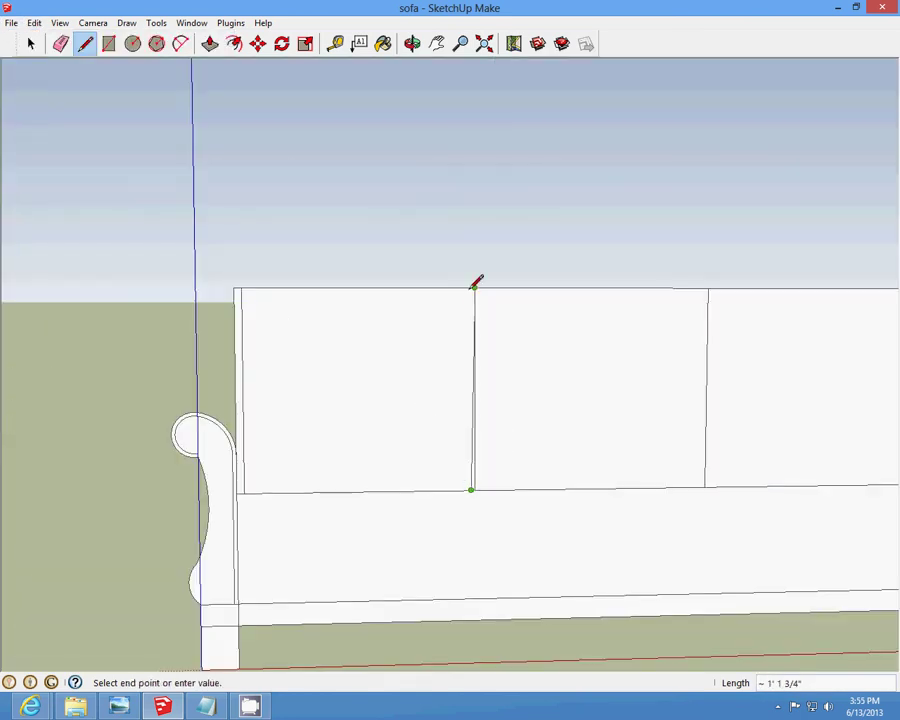
scroll(476, 283, "up", 2)
left_click(474, 284)
Step: Draw a vertical line of about 1' 1 3/4" just right of the first cushion divider, up to the backrest's top edge
scroll(125, 605, "up", 3)
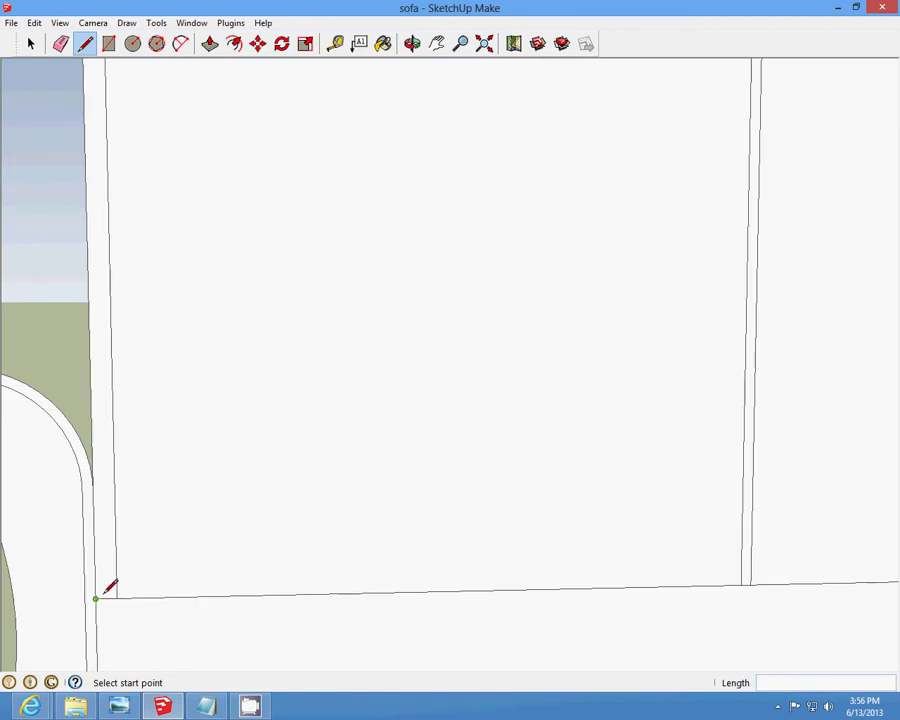
scroll(100, 585, "down", 3)
scroll(302, 590, "up", 4)
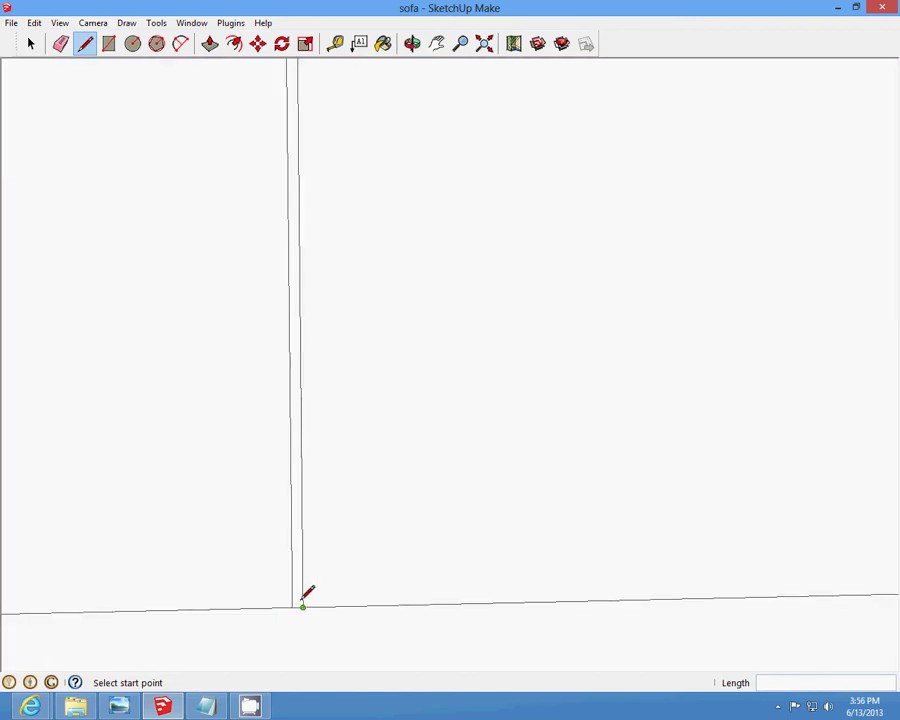
scroll(303, 601, "up", 1)
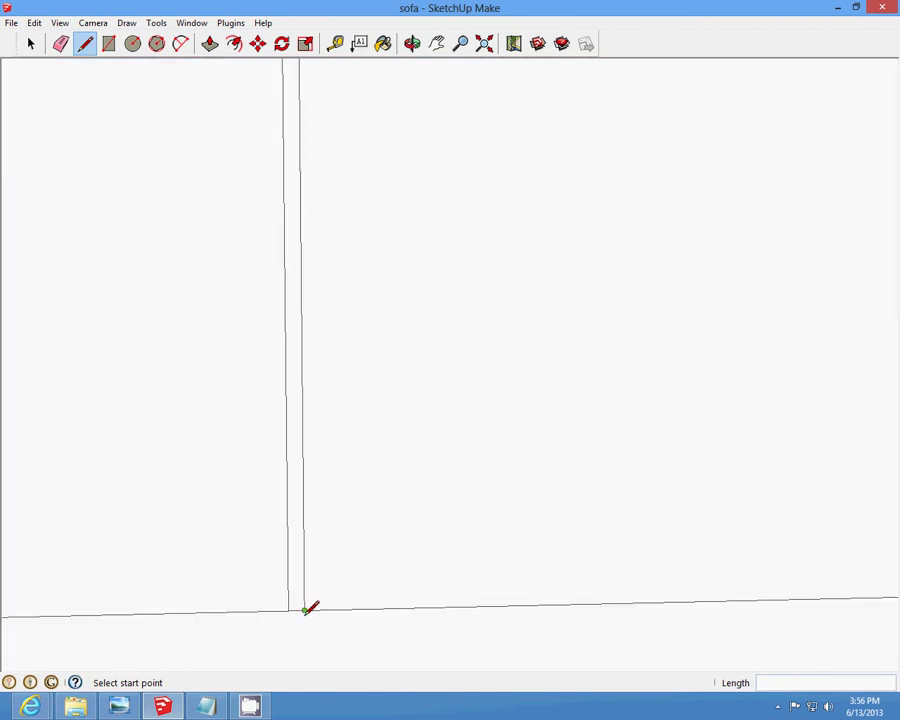
left_click(303, 606)
left_click(320, 608)
left_click(320, 608)
scroll(320, 600, "down", 3)
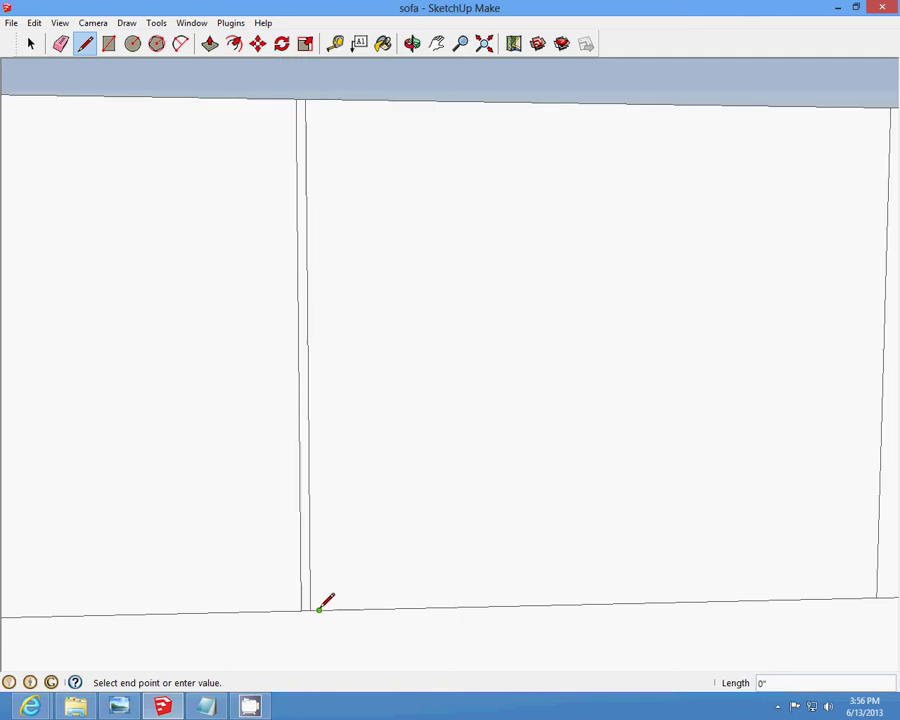
scroll(330, 360, "up", 2)
left_click(327, 315)
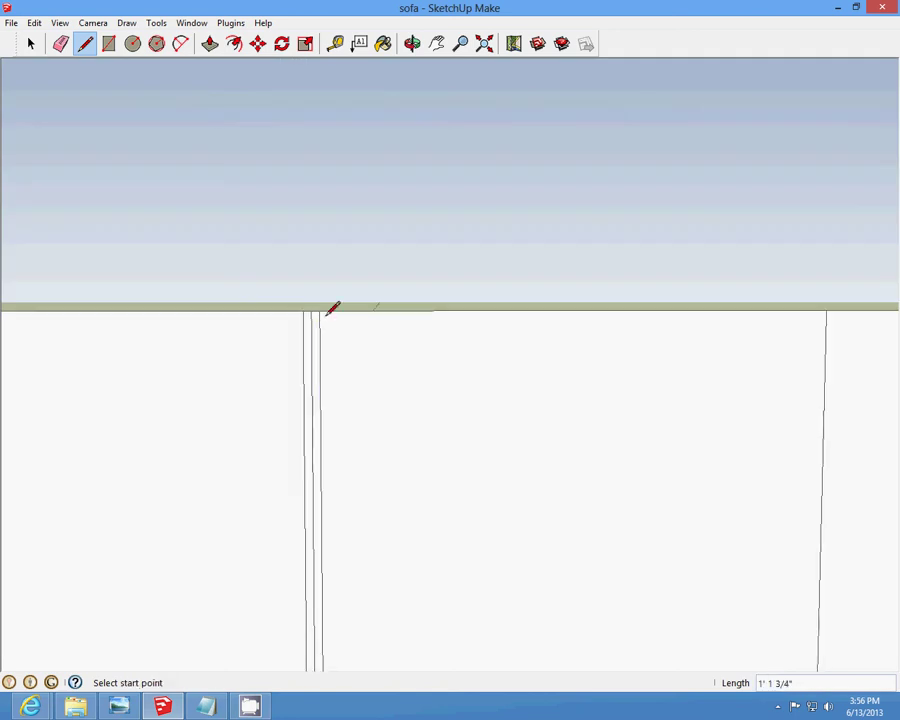
Step: Draw a vertical line just right of the second cushion divider, from the backrest's bottom edge to its top edge
scroll(632, 548, "down", 3)
scroll(354, 460, "up", 4)
scroll(376, 511, "up", 1)
left_click(374, 534)
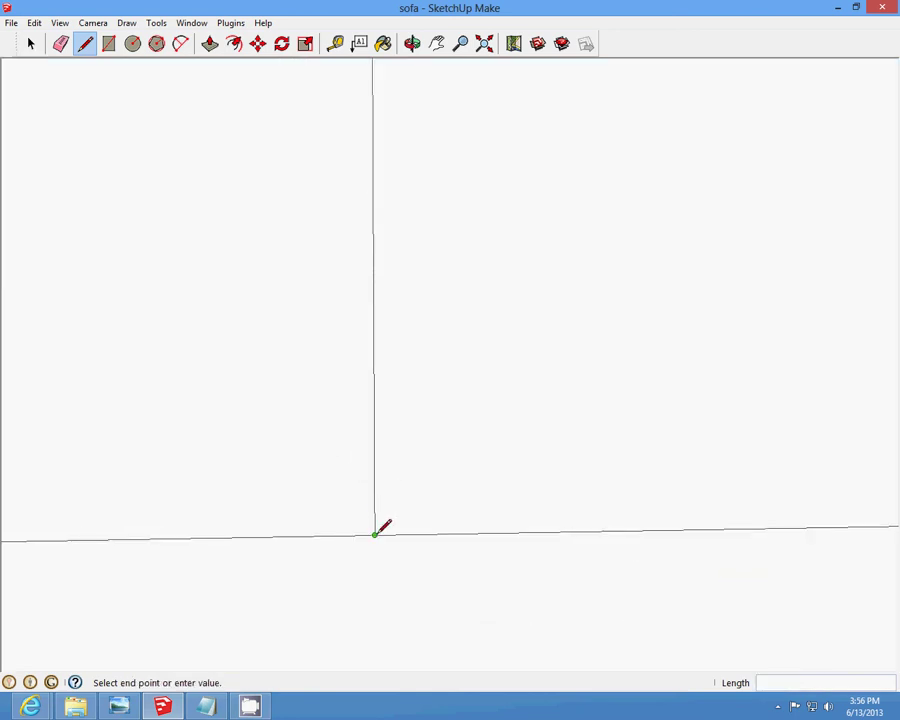
left_click(393, 527)
left_click(393, 526)
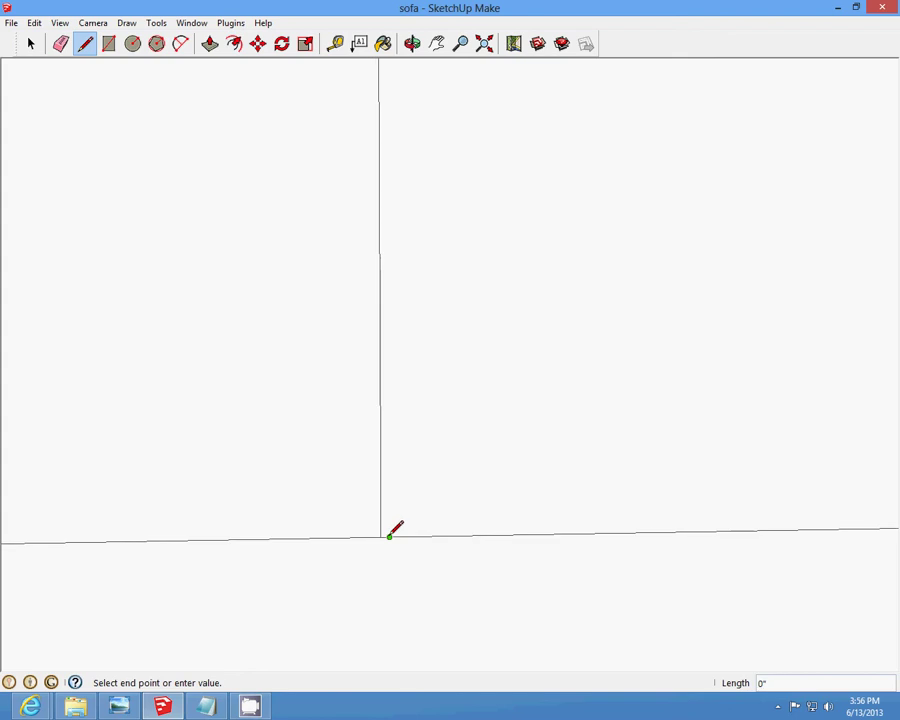
scroll(394, 524, "down", 2)
scroll(375, 175, "up", 3)
left_click(360, 158)
scroll(400, 594, "down", 2)
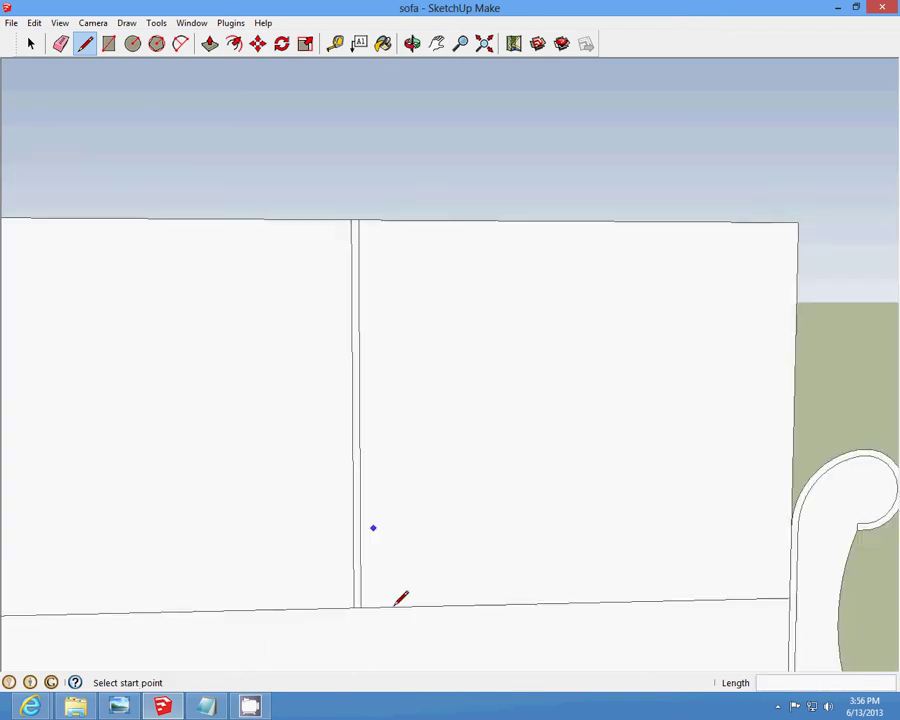
scroll(336, 592, "up", 3)
left_click(334, 604)
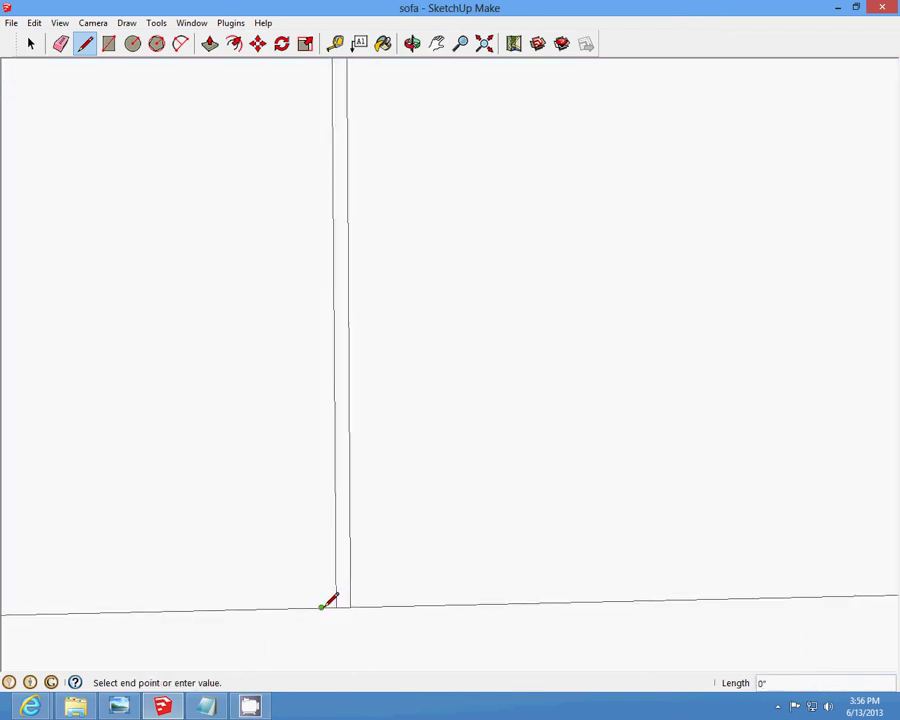
scroll(328, 598, "down", 2)
left_click(328, 147)
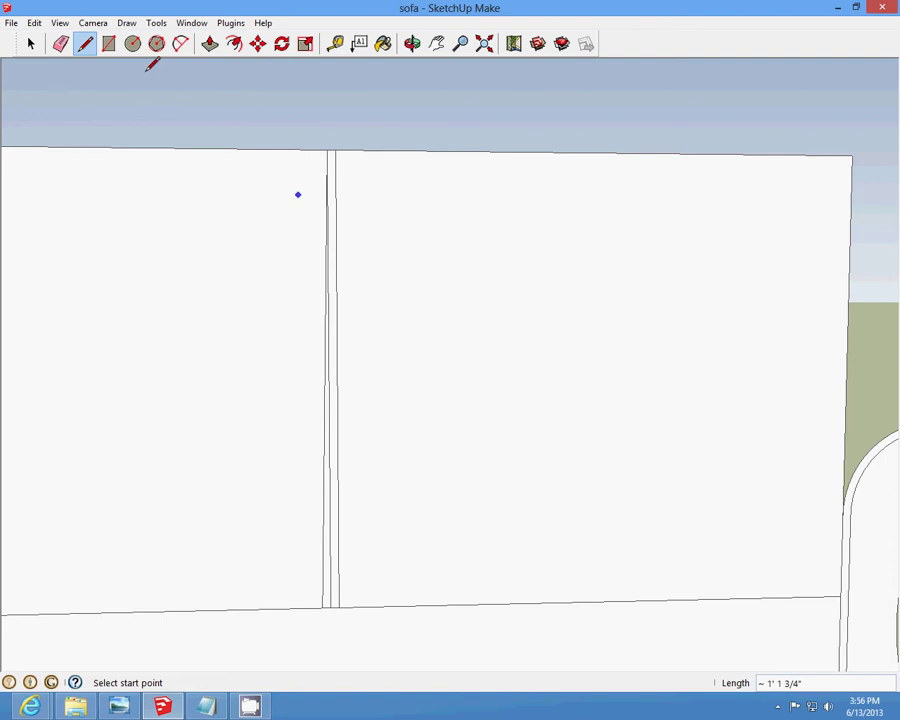
left_click(34, 22)
left_click(34, 22)
left_click(34, 22)
left_click(60, 37)
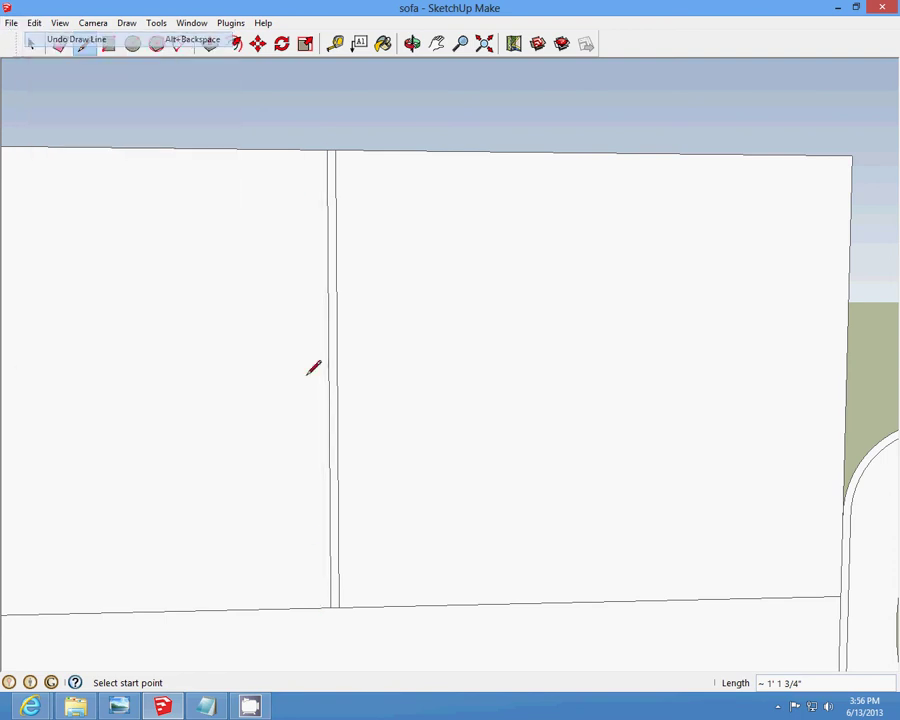
Step: Draw a line just left of the second cushion divider, from the backrest's bottom edge to its top edge
left_click(322, 603)
left_click(330, 149)
Step: Draw a vertical line about 1/2" inside the backrest's right edge, from the backrest's bottom edge to its top edge
scroll(460, 430, "up", 4)
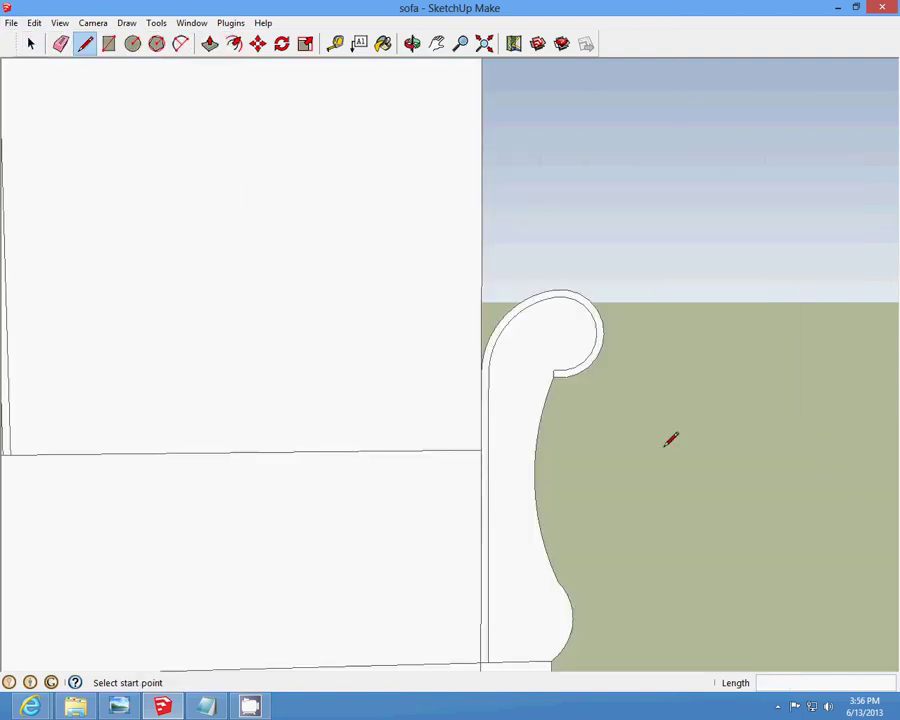
scroll(396, 417, "up", 1)
left_click(509, 464)
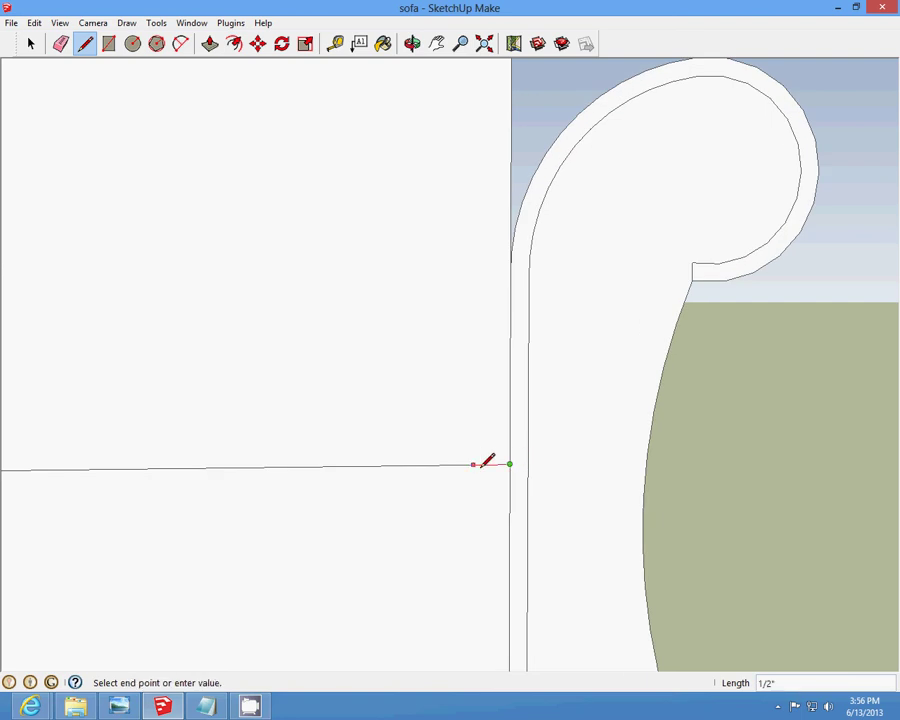
key("Escape")
left_click(476, 462)
scroll(476, 461, "down", 4)
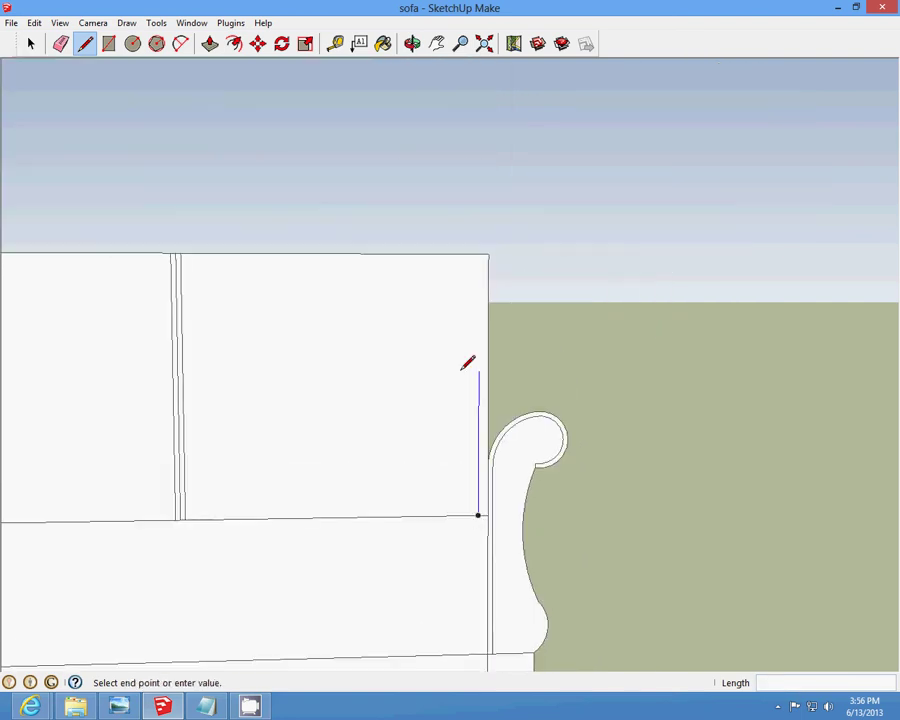
scroll(468, 362, "up", 1)
left_click(484, 208)
Step: Cut the backrest's outer right vertical edge to remove the narrow strip beside the third cushion
key("space")
scroll(515, 245, "up", 1)
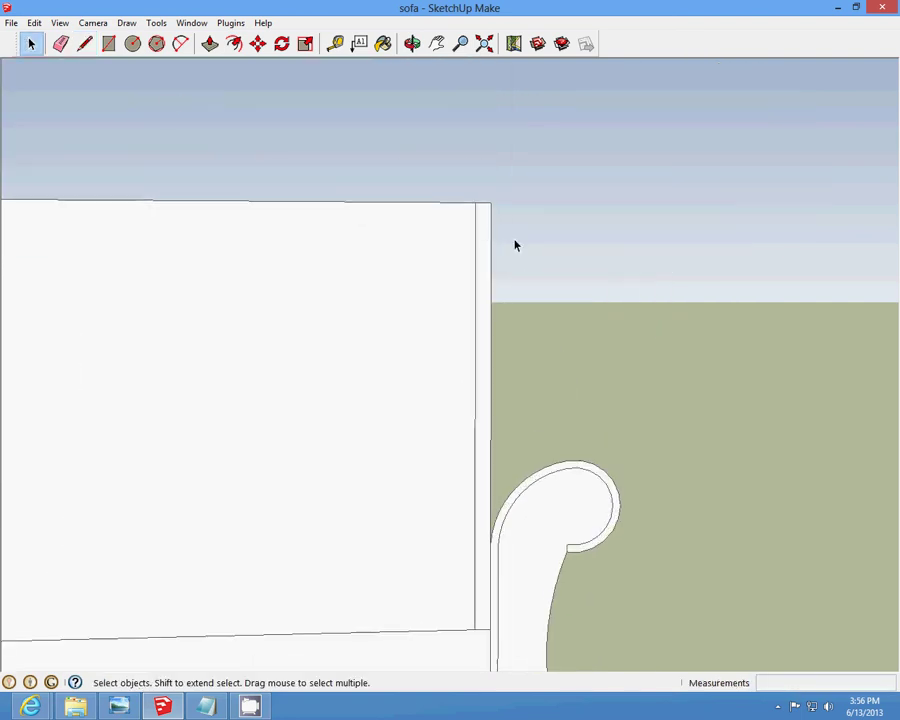
left_click(490, 245)
left_click(34, 22)
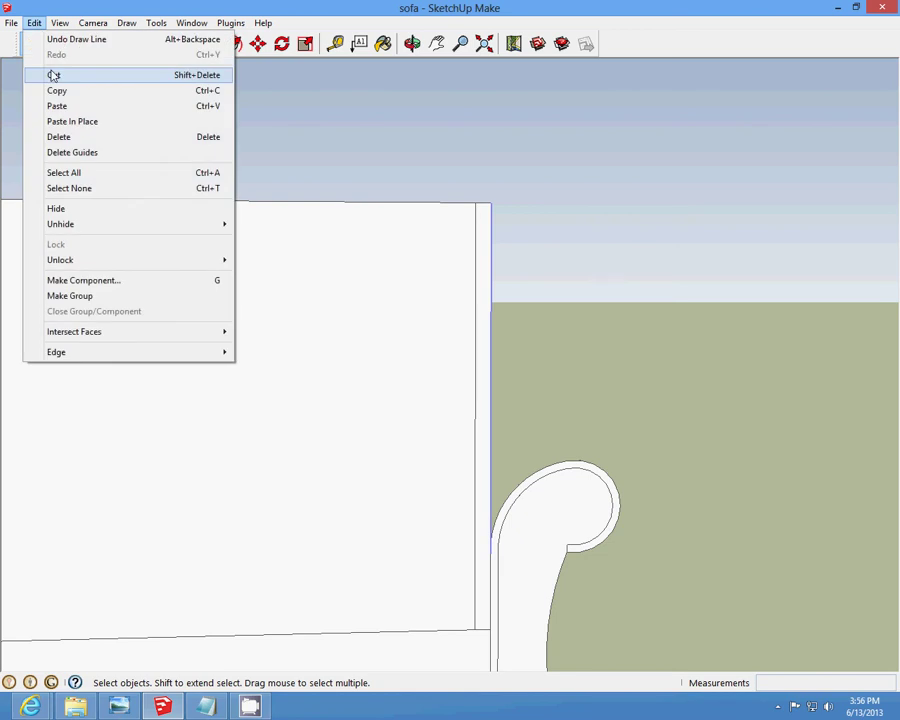
left_click(52, 74)
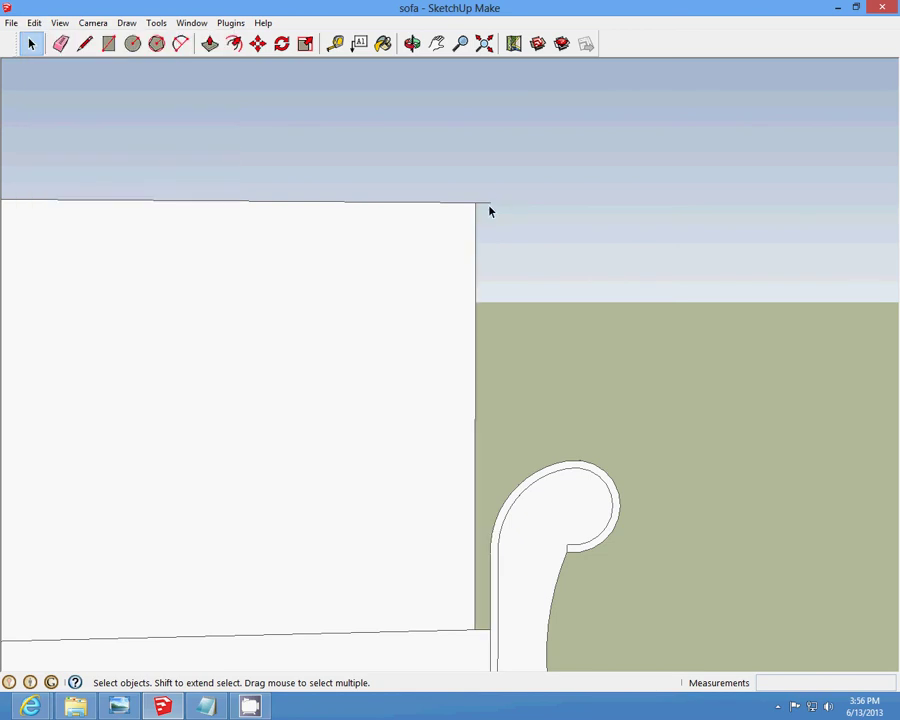
Step: Cut the leftover top edge stub beside the third cushion's upper right corner
left_click(34, 22)
left_click(74, 74)
scroll(678, 378, "down", 3)
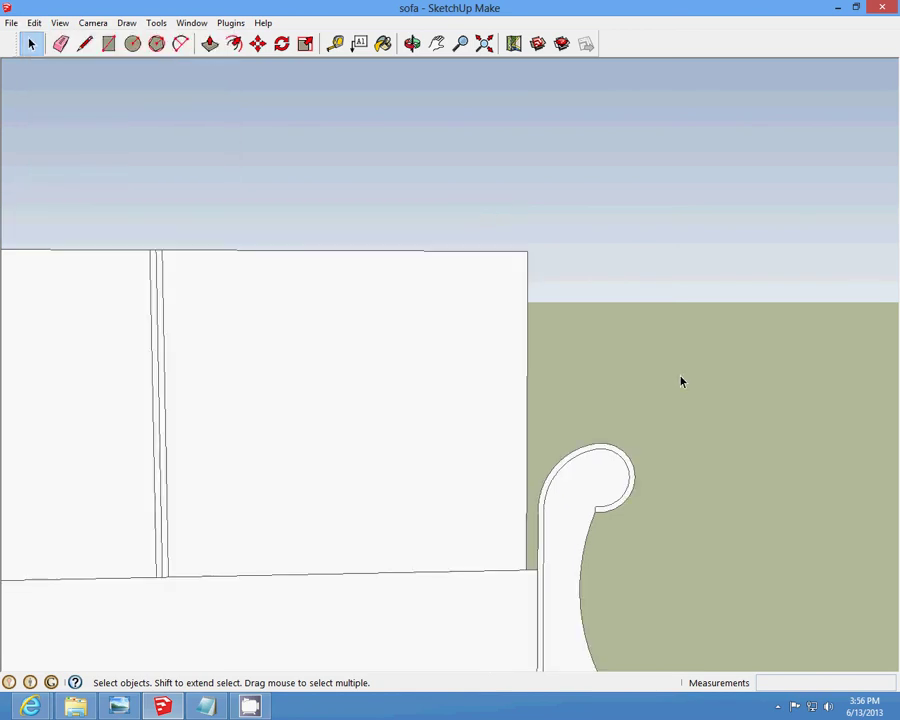
Step: Cut the second cushion divider's centre line and the short top edge between its gap lines to open the gap
scroll(378, 360, "up", 4)
left_click(384, 368)
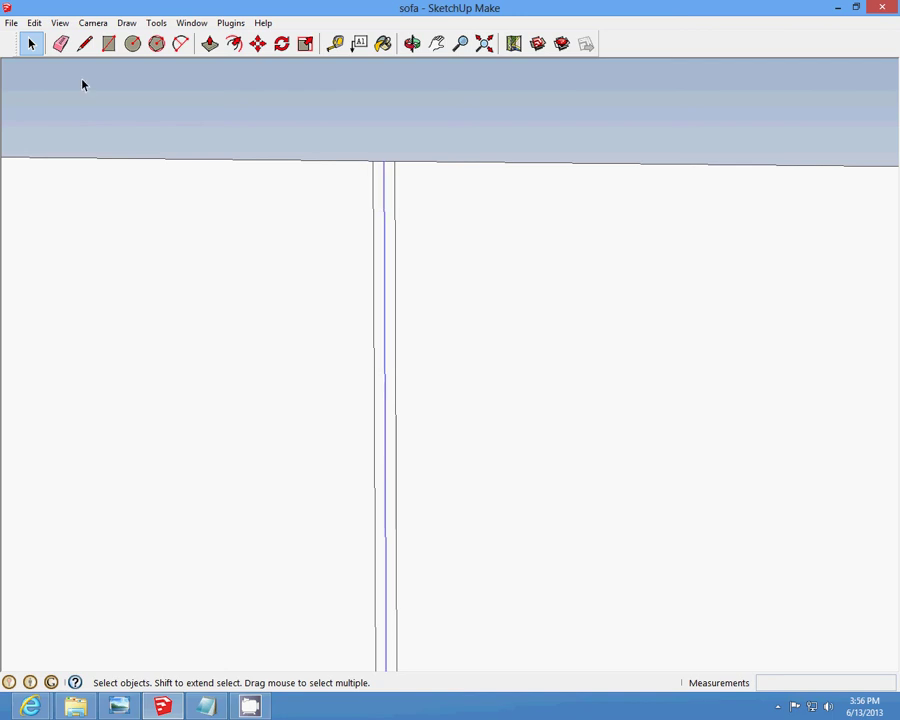
left_click(34, 22)
left_click(58, 75)
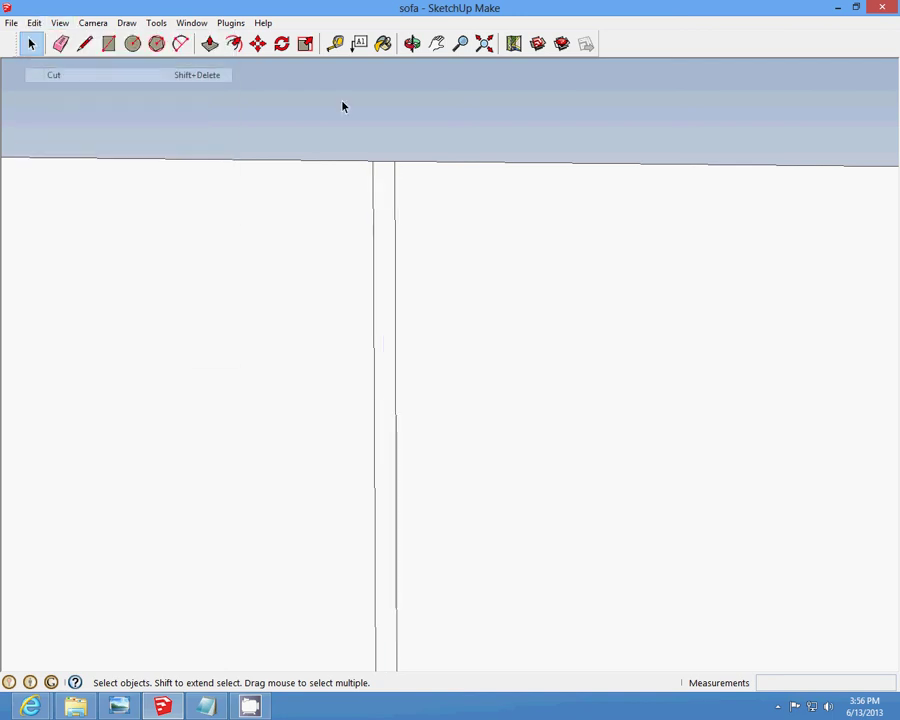
left_click(34, 22)
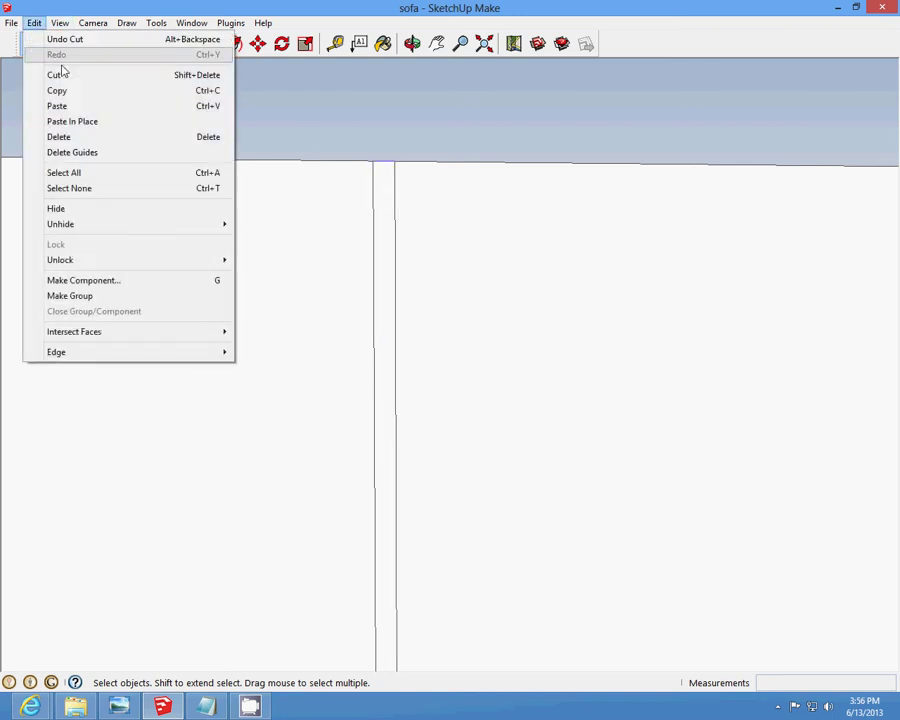
left_click(60, 76)
Step: Cut the first cushion divider's centre line and the short top edge between its gap lines to open the gap
scroll(444, 339, "down", 5)
scroll(378, 364, "up", 8)
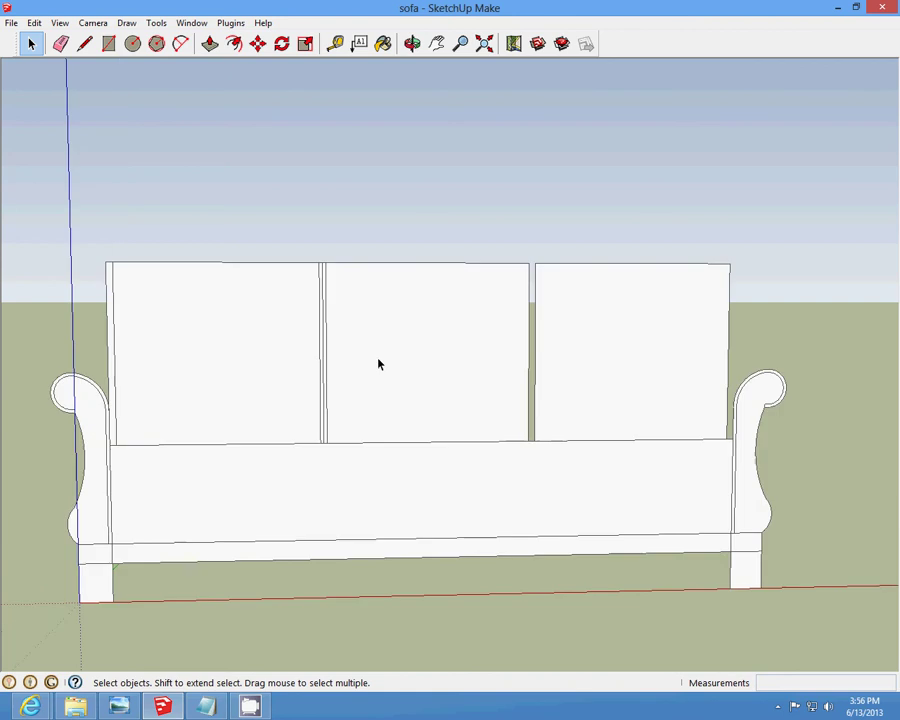
left_click(34, 22)
left_click(58, 76)
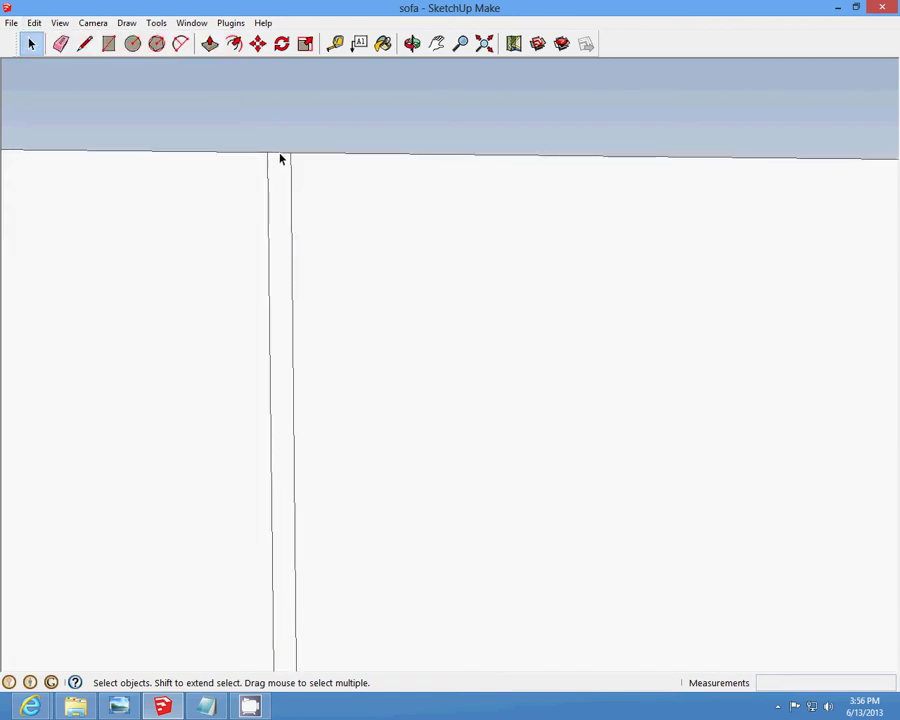
left_click(34, 22)
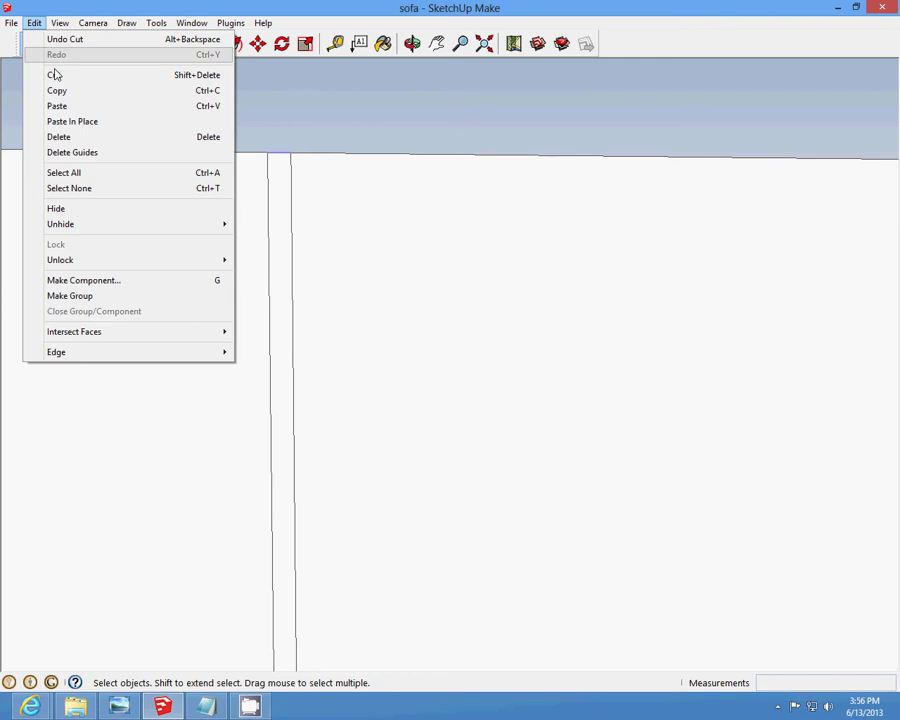
left_click(55, 75)
Step: Cut the short top edge of the narrow strip along the backrest's left side to remove the strip's face
scroll(368, 301, "down", 5)
scroll(132, 297, "up", 8)
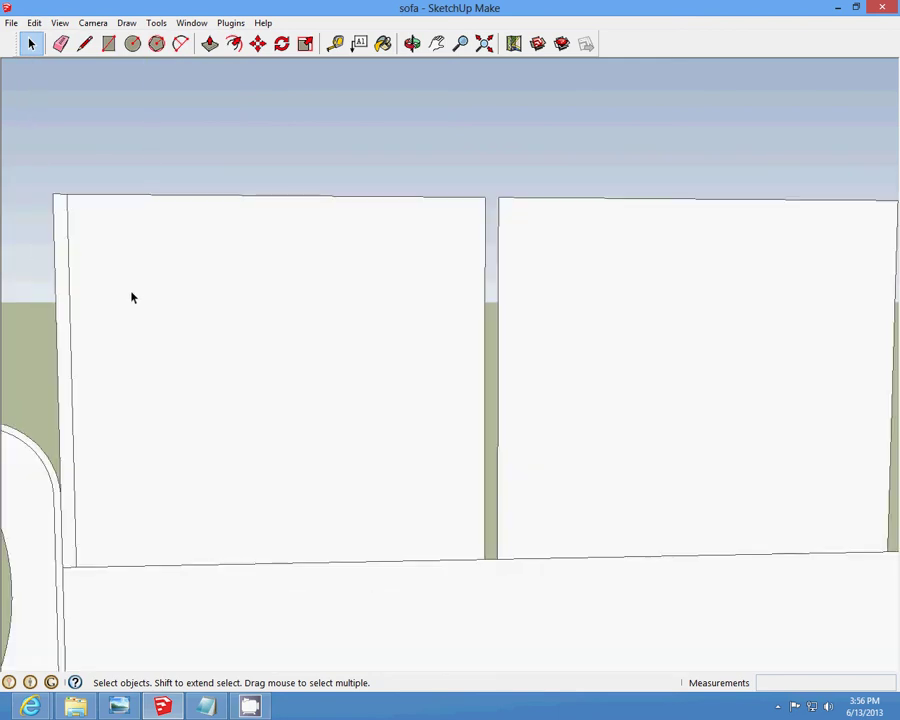
scroll(132, 297, "up", 1)
left_click(34, 22)
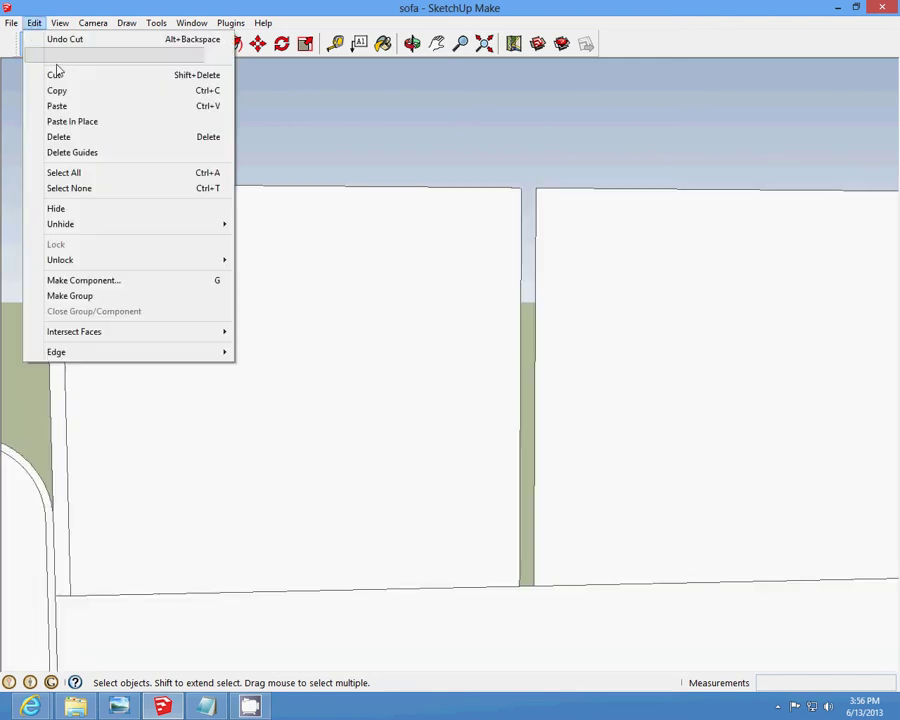
left_click(56, 74)
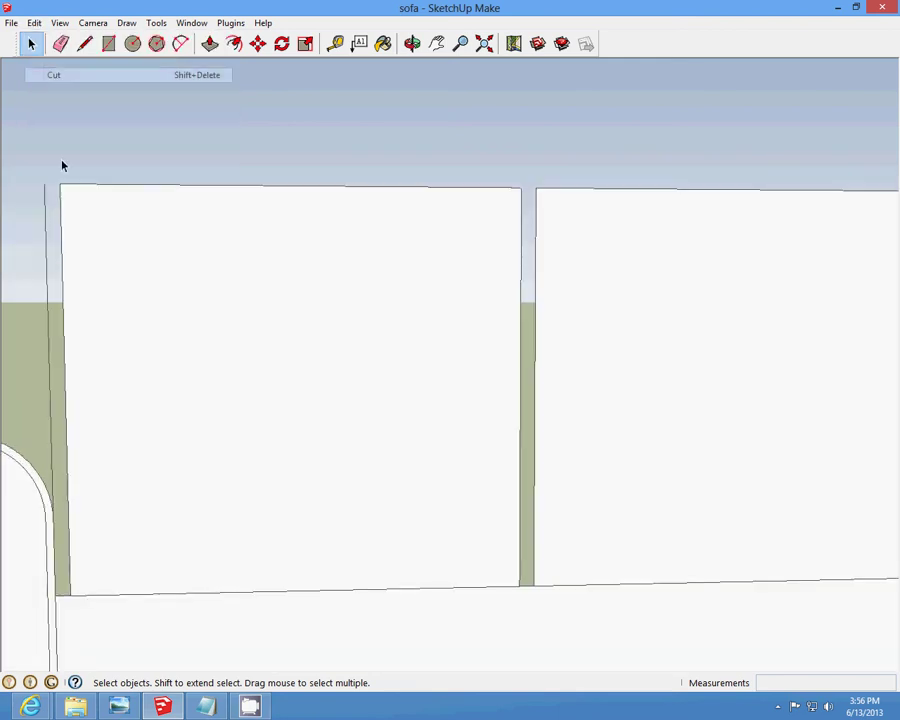
left_click(34, 22)
left_click(38, 37)
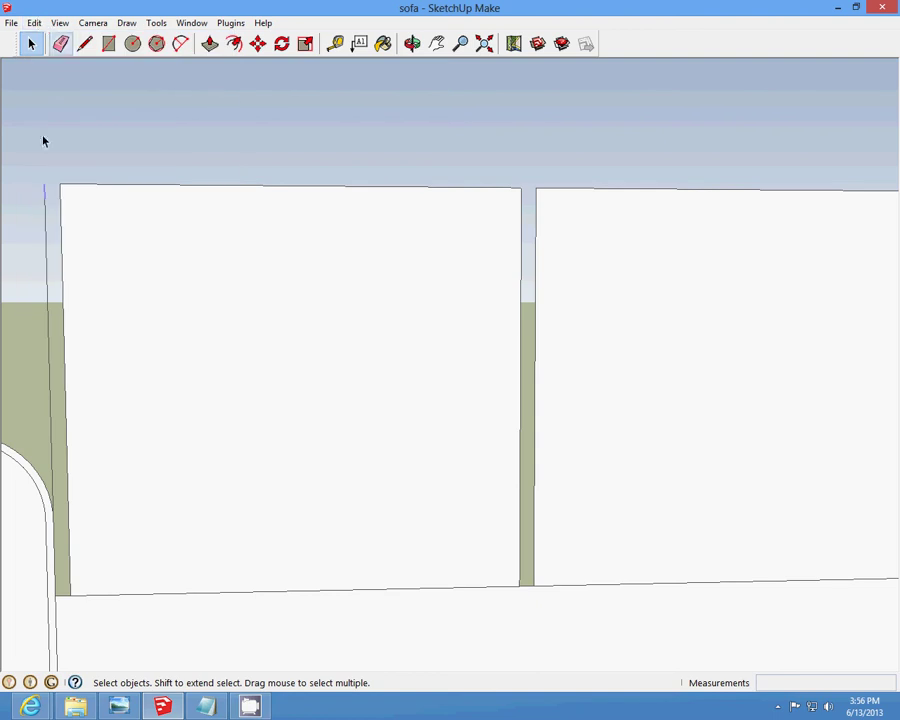
Step: Cut the remaining pieces of the backrest's outer left vertical edge and save the model
left_click(45, 219)
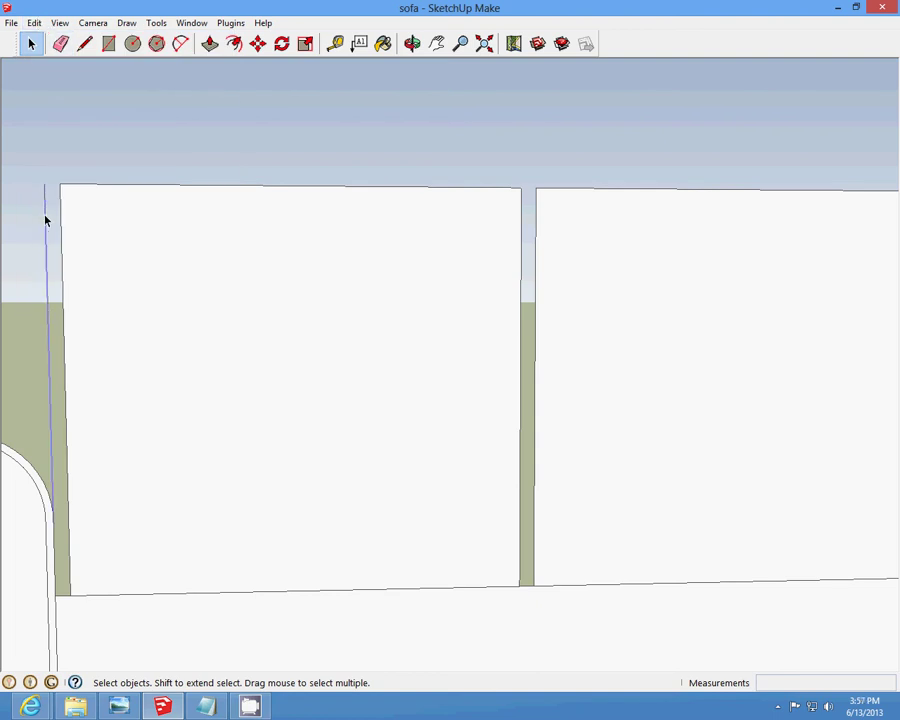
left_click(34, 22)
left_click(54, 74)
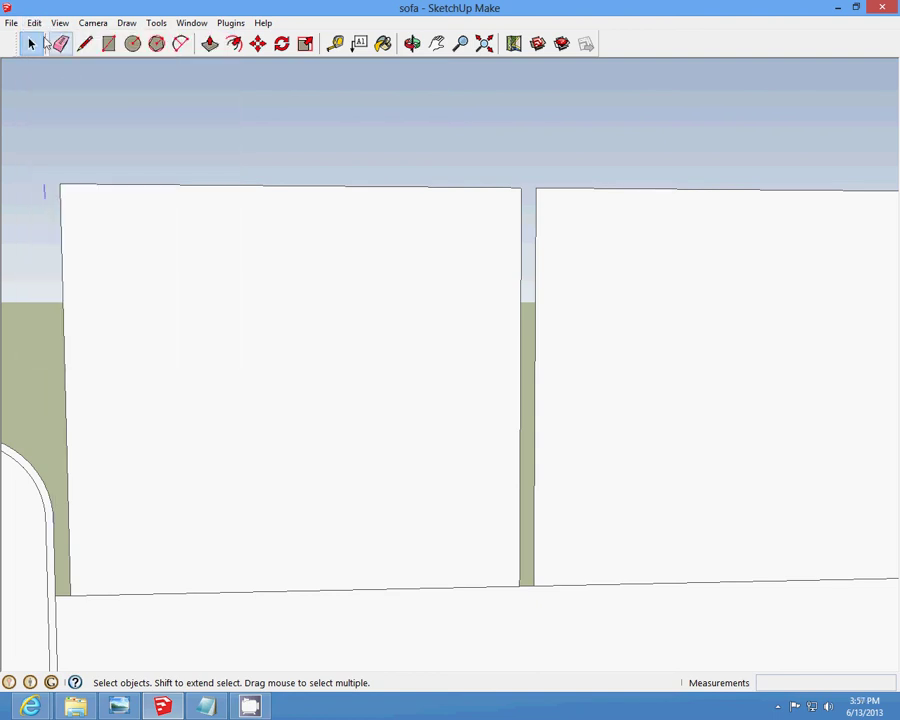
left_click(34, 22)
left_click(11, 22)
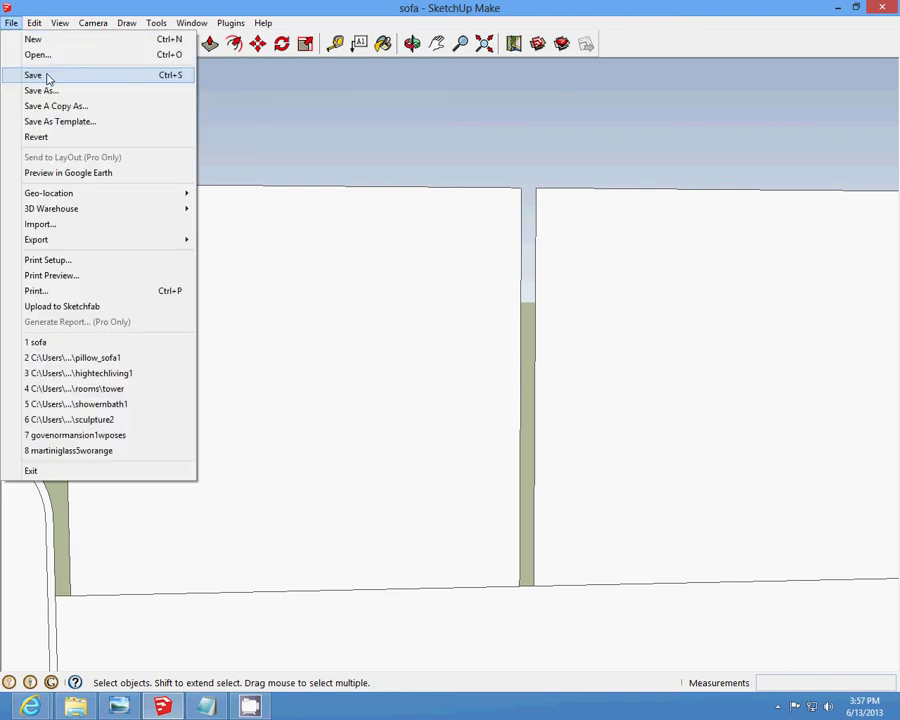
left_click(48, 74)
Step: Draw 1/2" lines from the first cushion's upper left corner, one down the left edge and one along the top edge
scroll(205, 329, "down", 3)
scroll(205, 329, "up", 5)
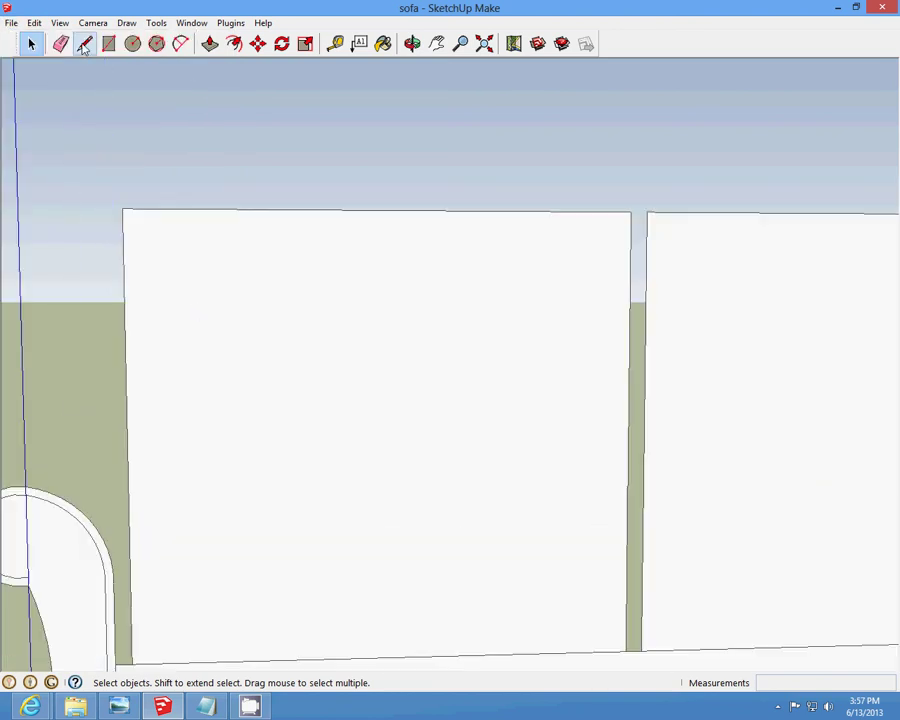
left_click(85, 43)
left_click(121, 207)
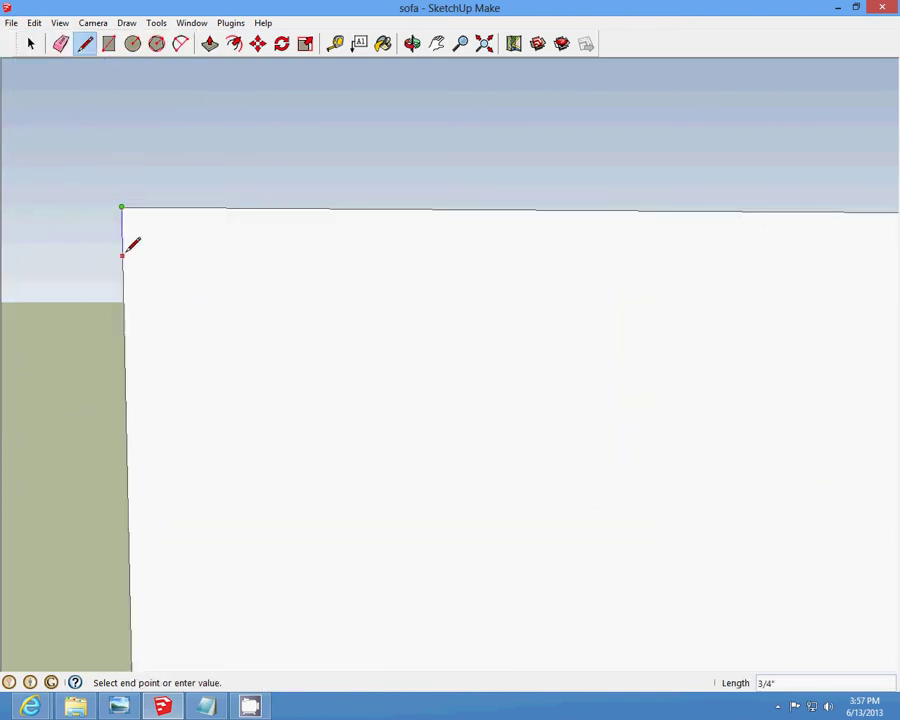
left_click(122, 240)
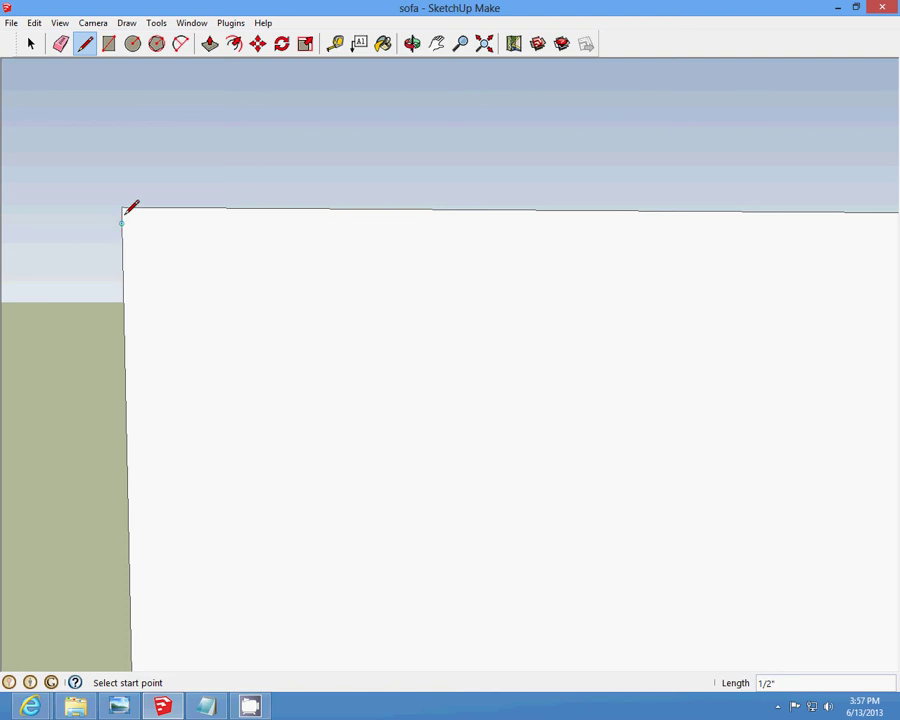
left_click(121, 207)
key("Escape")
scroll(150, 192, "up", 2)
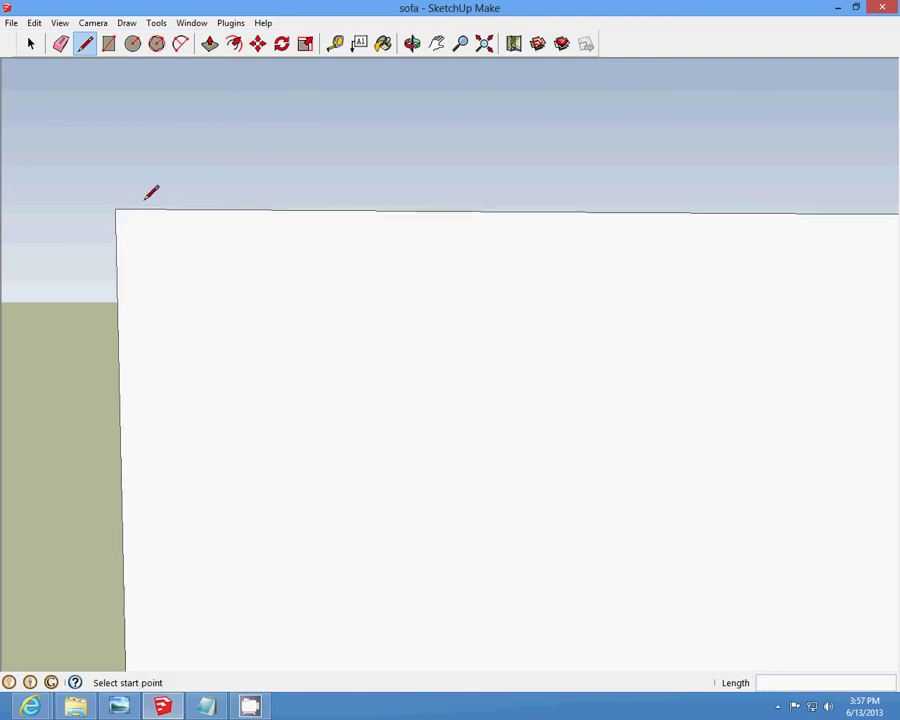
left_click(34, 23)
left_click(41, 48)
left_click(136, 206)
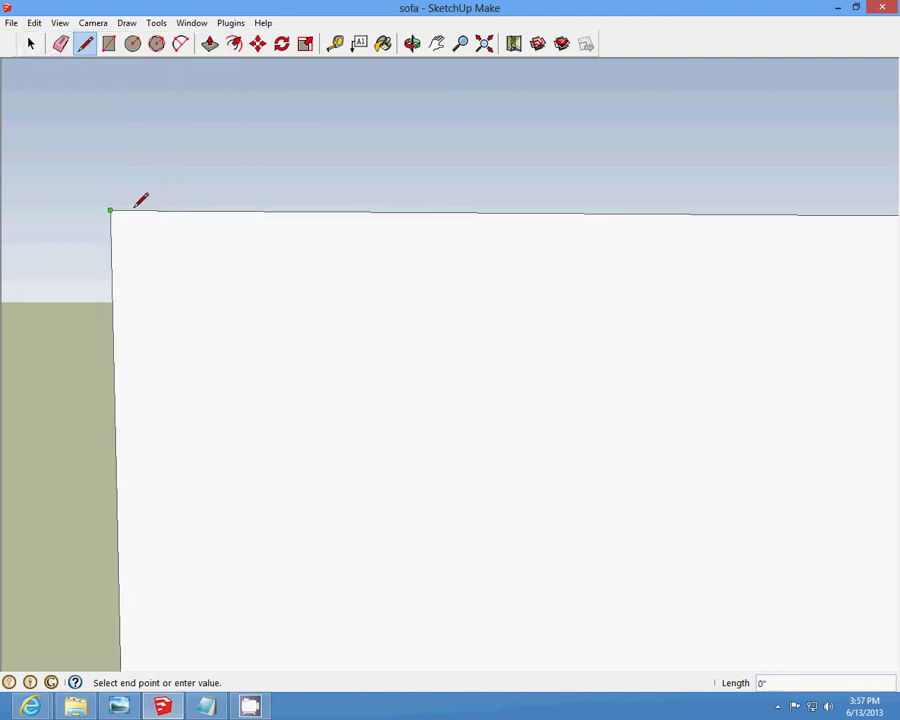
key("Escape")
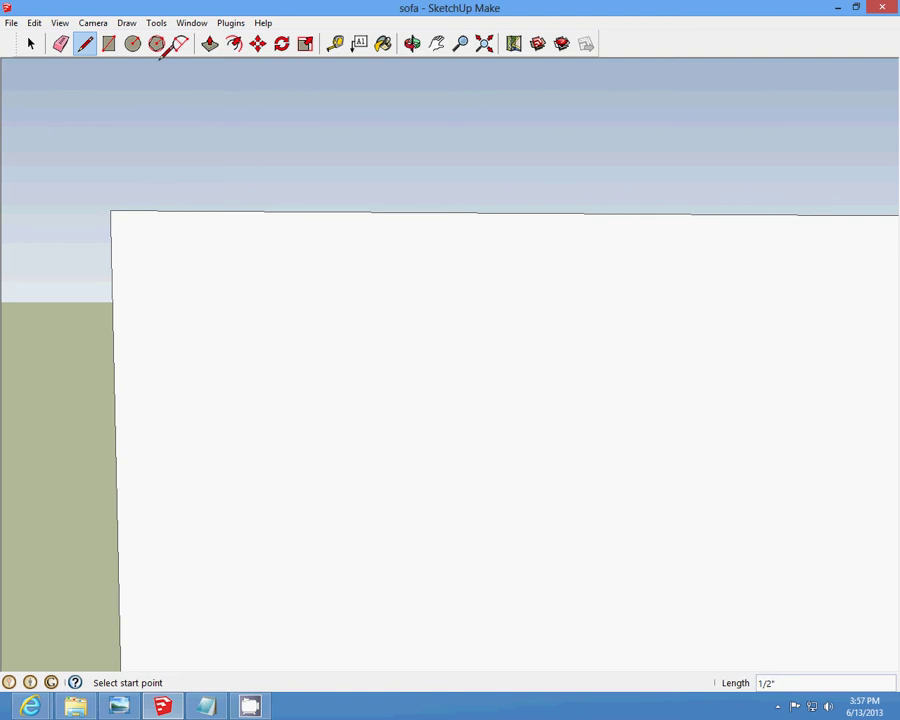
Step: Draw an arc across the first cushion's upper left corner between the 1/2" marks, bulging outward about 1/4"
left_click(181, 43)
left_click(156, 188)
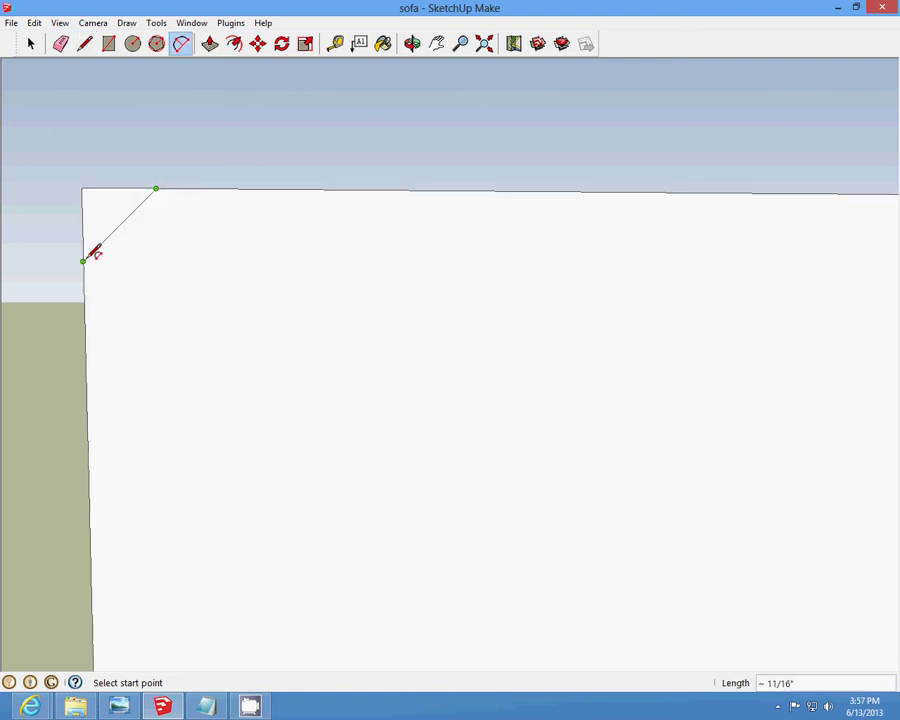
left_click(83, 257)
scroll(88, 253, "up", 2)
left_click(96, 182)
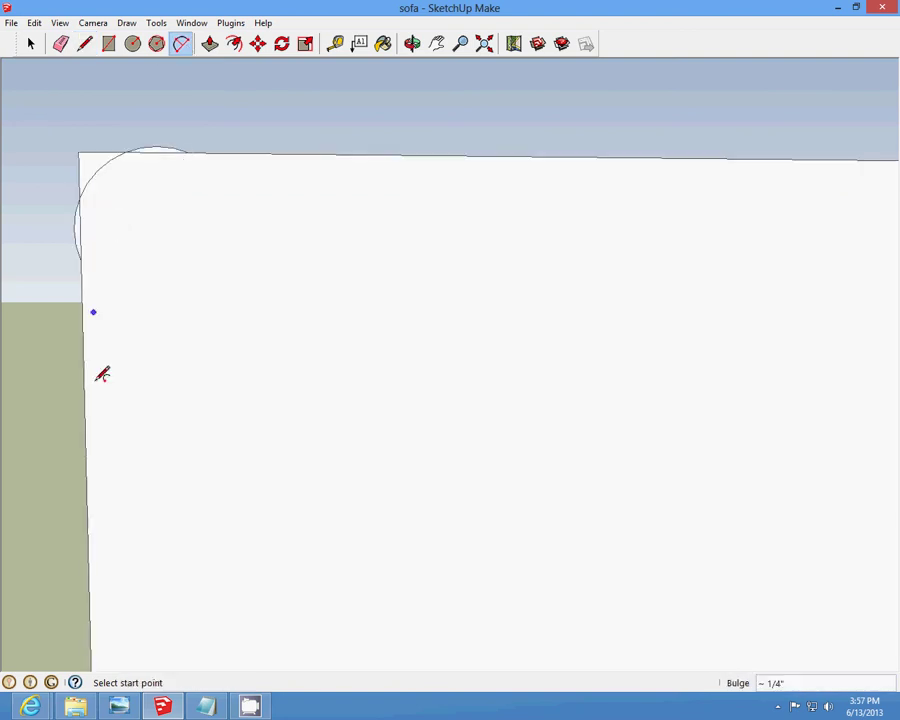
scroll(132, 190, "down", 3)
scroll(61, 142, "up", 2)
Step: Cut the straight edge segments inside and outside the arc to leave the first cushion's upper left corner rounded
left_click(31, 43)
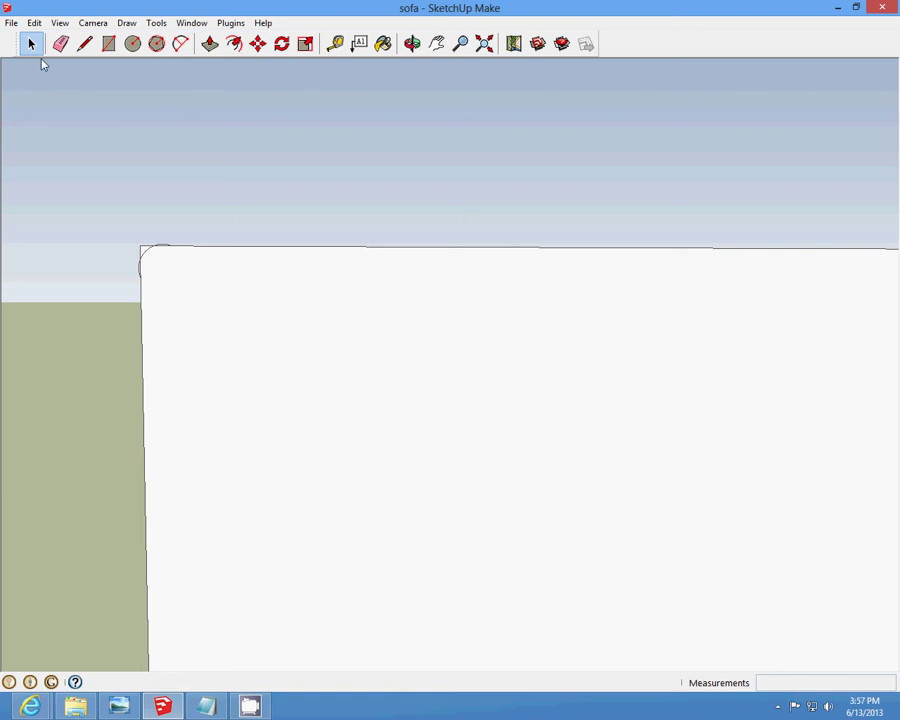
scroll(132, 245, "up", 2)
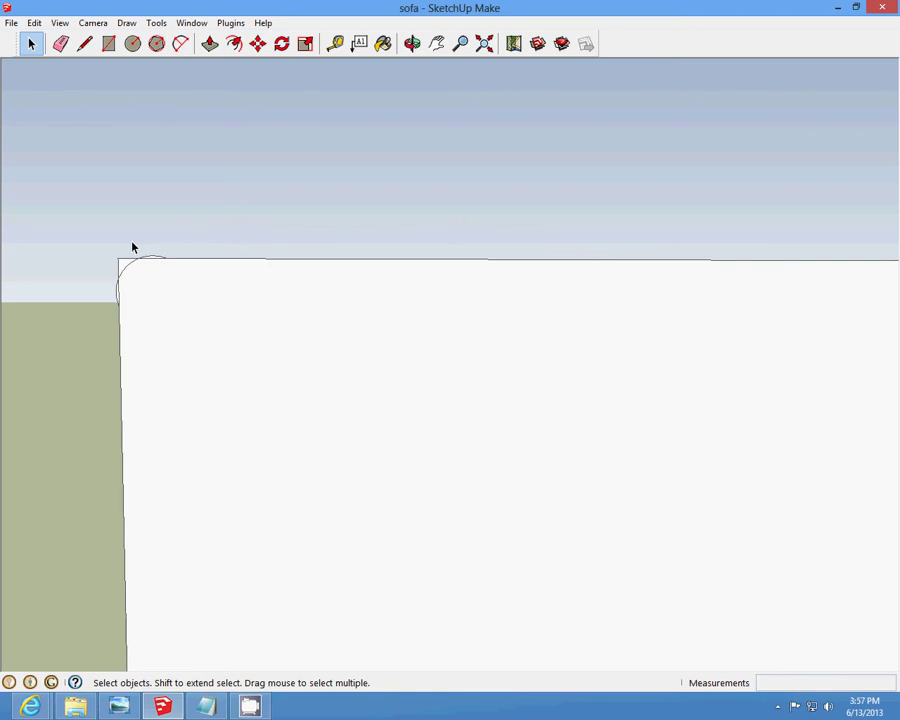
left_click(34, 22)
left_click(60, 37)
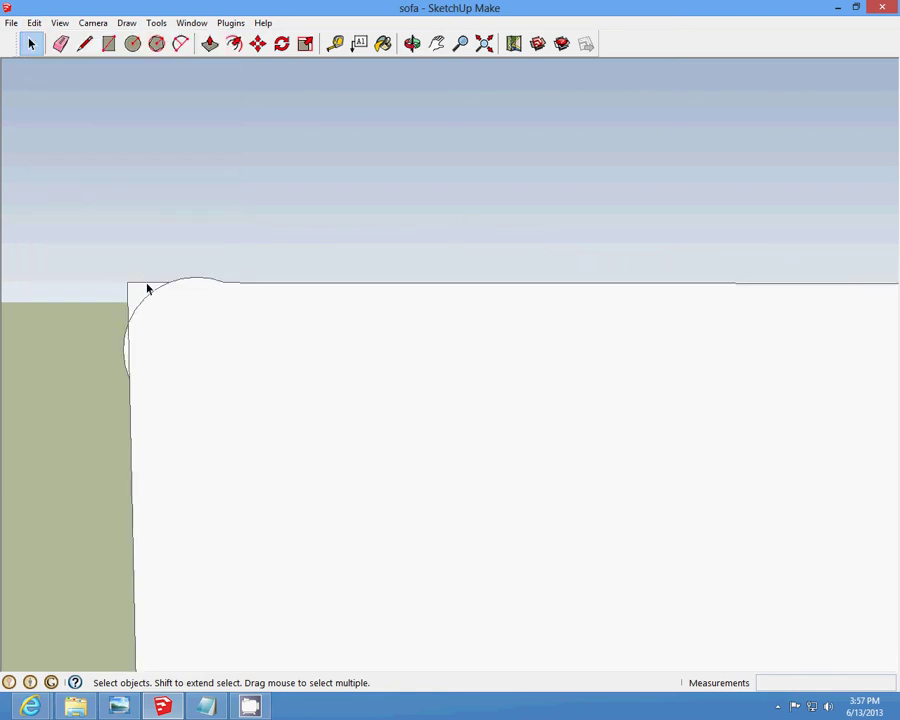
left_click(34, 22)
left_click(56, 74)
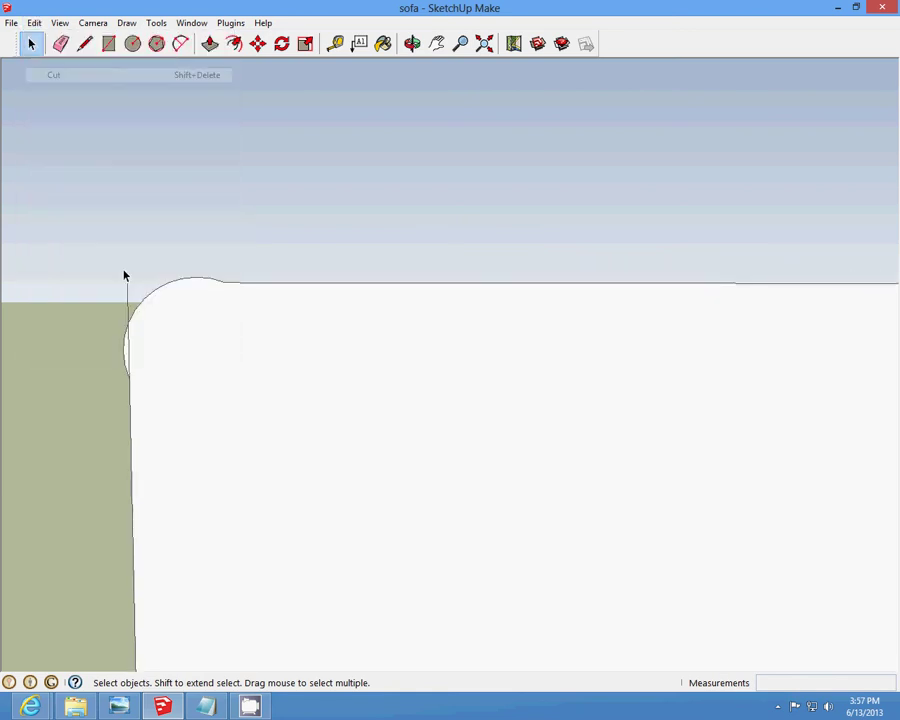
left_click(34, 22)
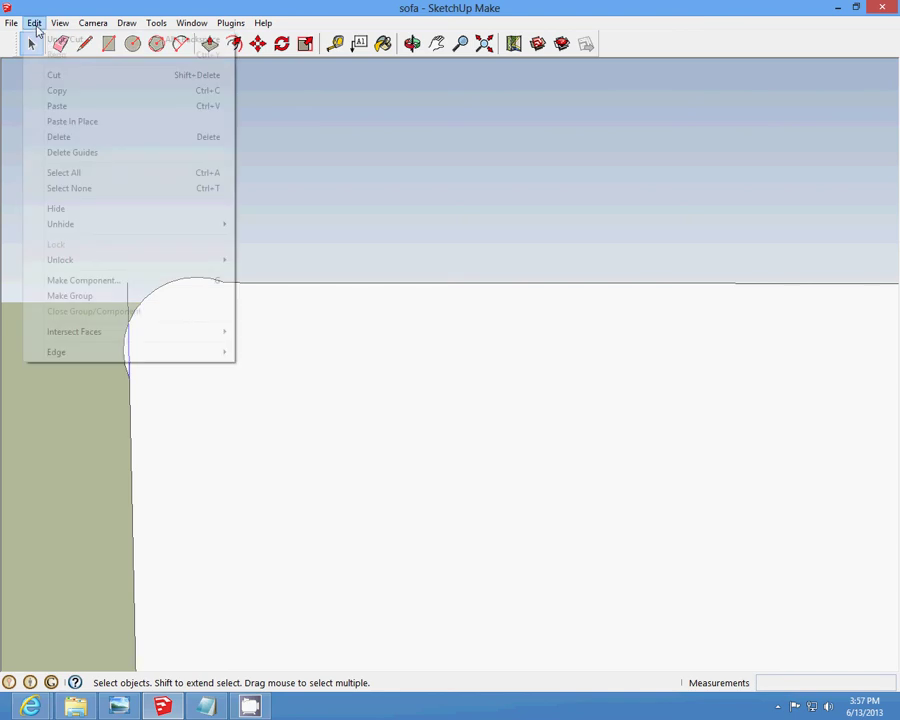
left_click(66, 78)
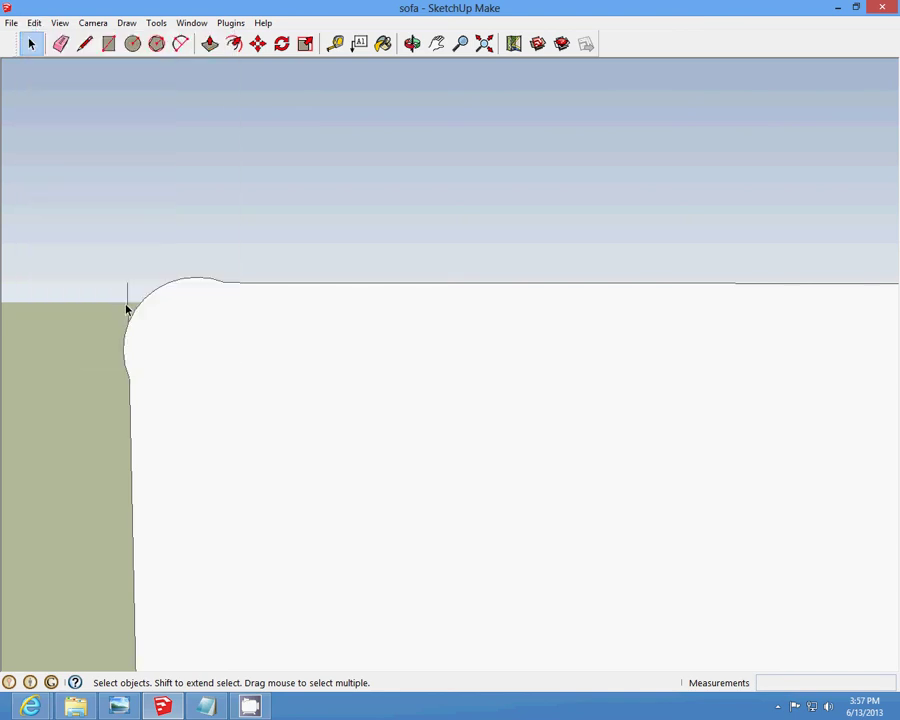
left_click(34, 22)
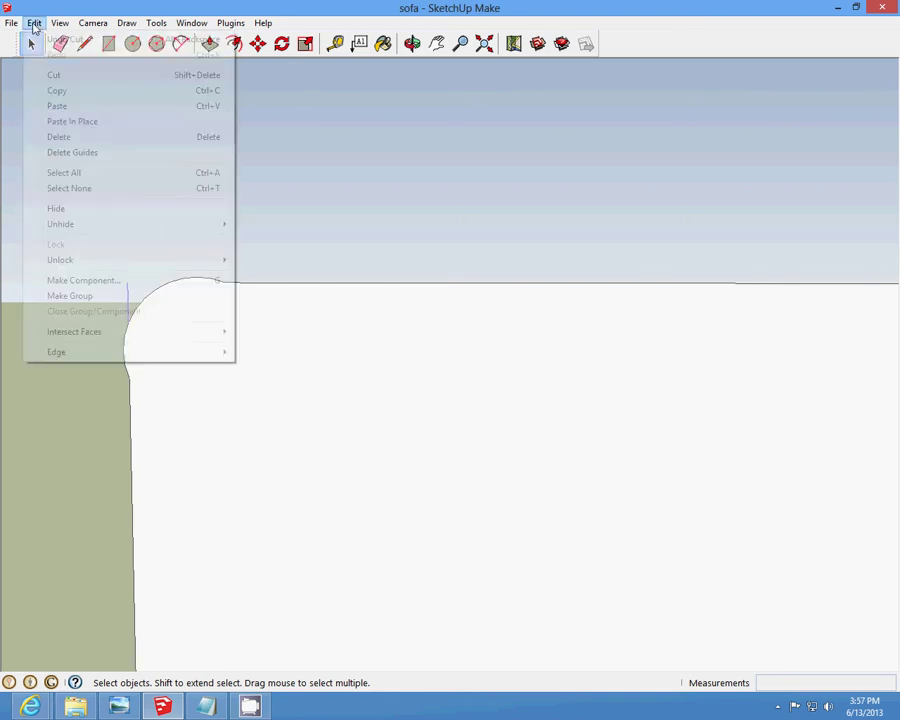
left_click(54, 78)
Step: Draw 1/2" lines from the first cushion's upper right corner, one along the top edge and one down the right edge
scroll(90, 285, "down", 2)
scroll(650, 325, "up", 3)
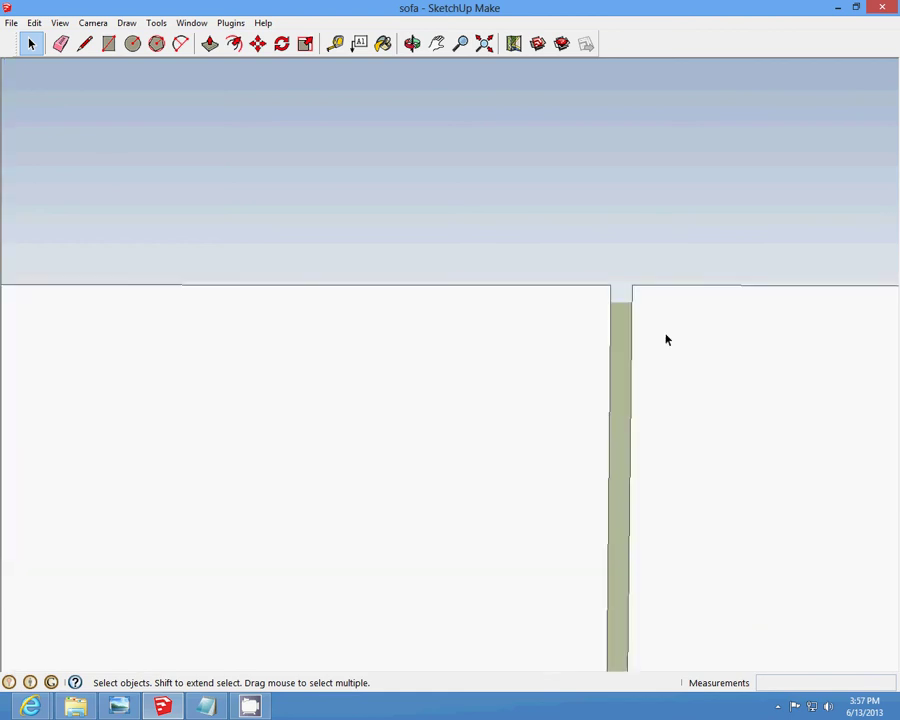
left_click(180, 43)
left_click(85, 43)
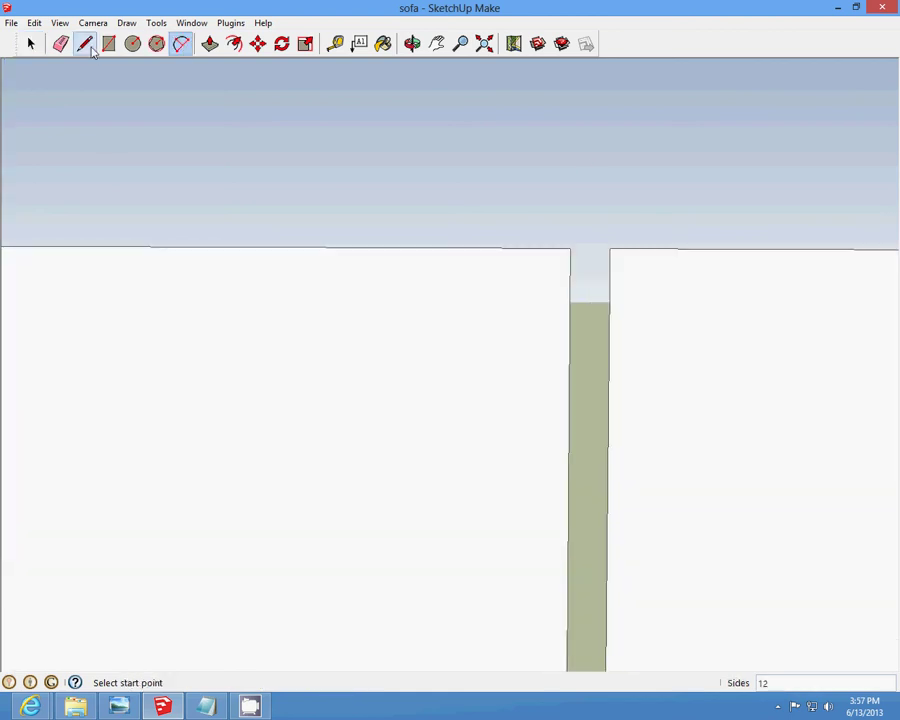
scroll(577, 232, "up", 1)
left_click(549, 253)
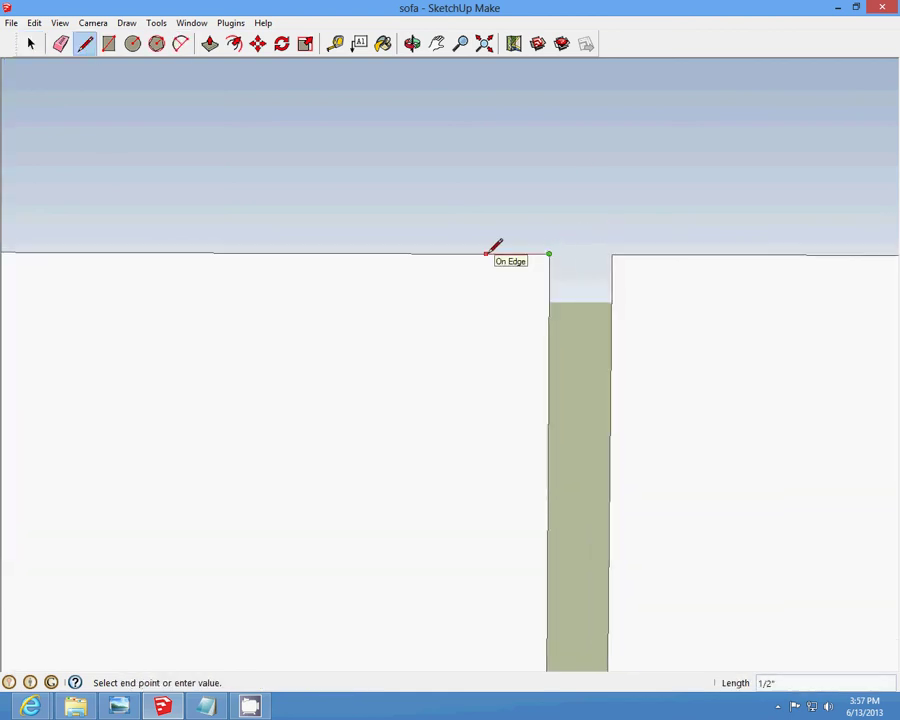
key("Escape")
left_click(549, 253)
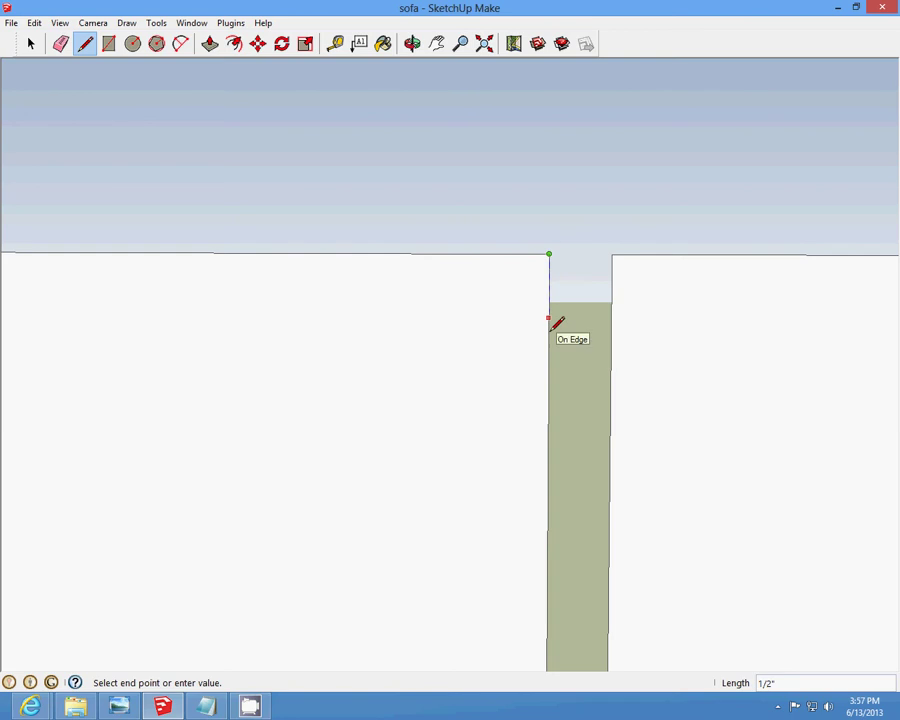
key("Escape")
Step: Draw an arc across the first cushion's upper right corner between the 1/2" marks, bulging outward 1/4"
left_click(180, 44)
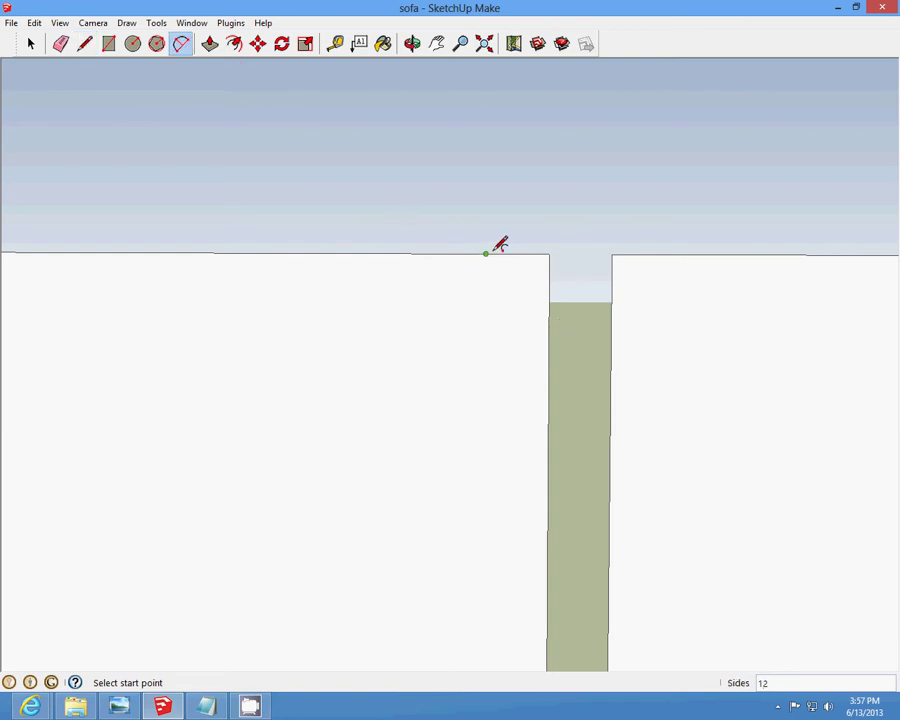
left_click(485, 253)
left_click(549, 302)
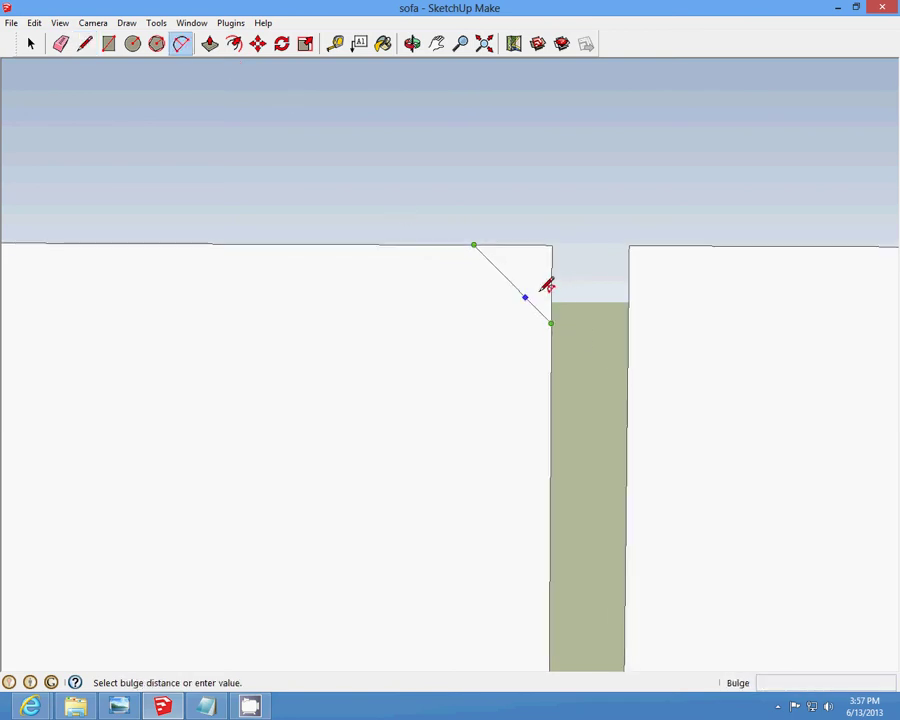
scroll(548, 286, "up", 2)
left_click(548, 247)
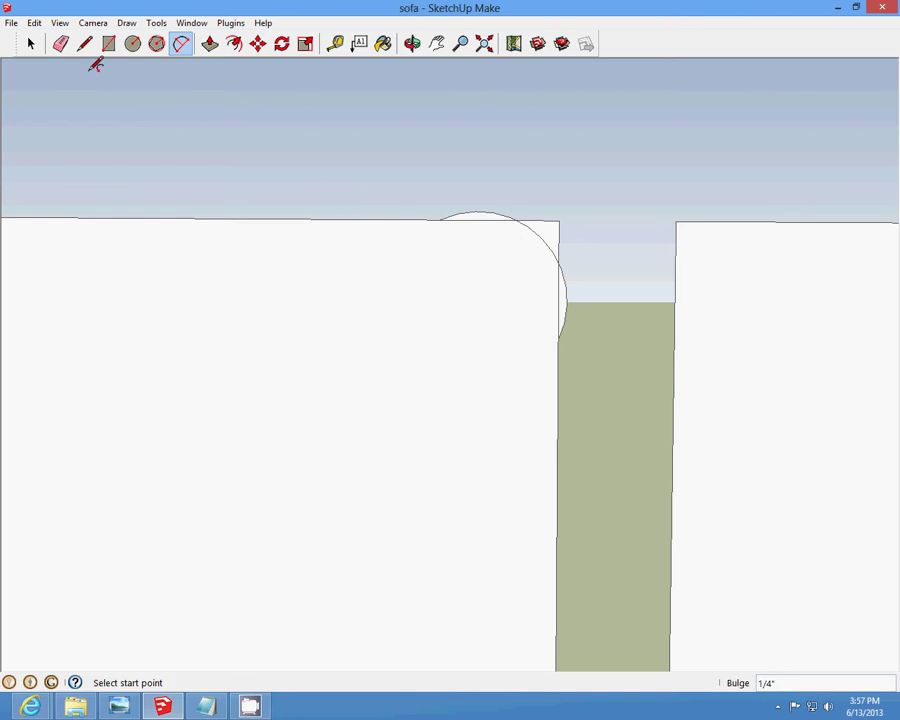
Step: Cut the straight edge segments inside and outside the arc to leave the first cushion's upper right corner rounded
left_click(30, 44)
scroll(311, 269, "down", 3)
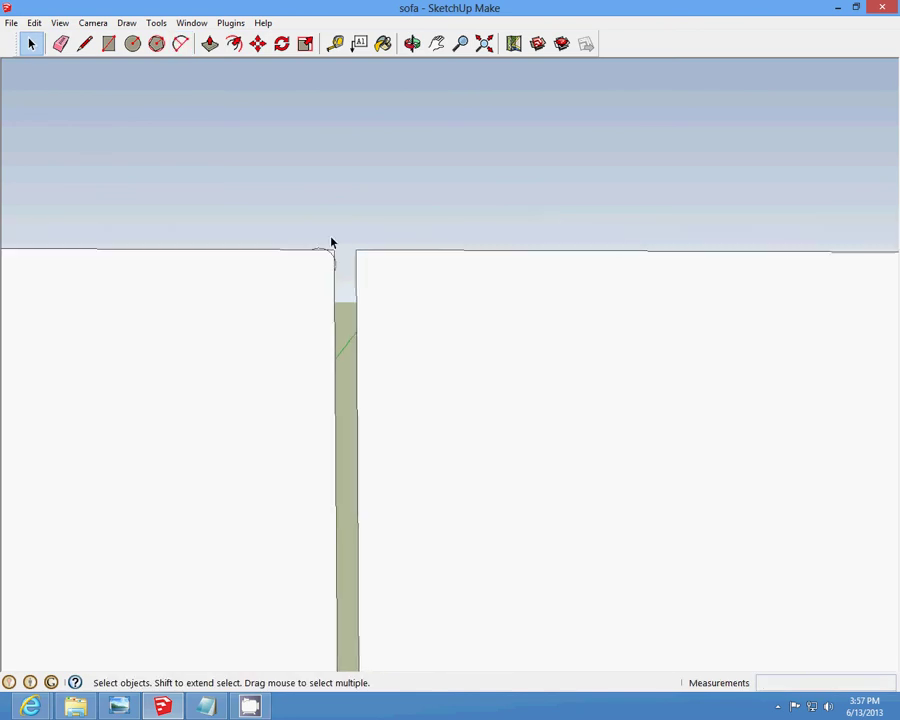
scroll(350, 300, "up", 4)
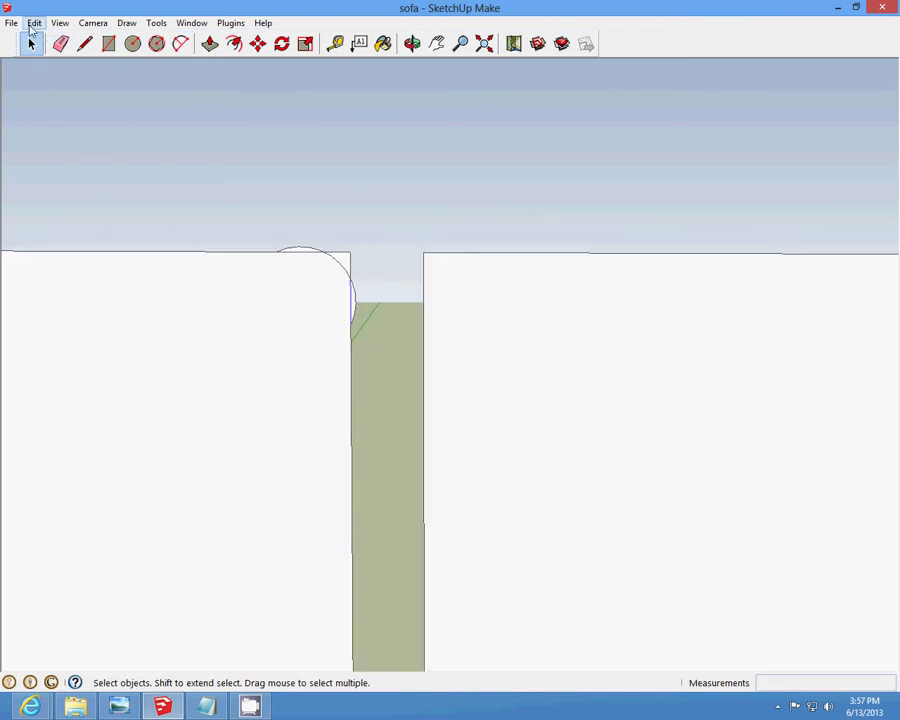
left_click(34, 22)
left_click(353, 290)
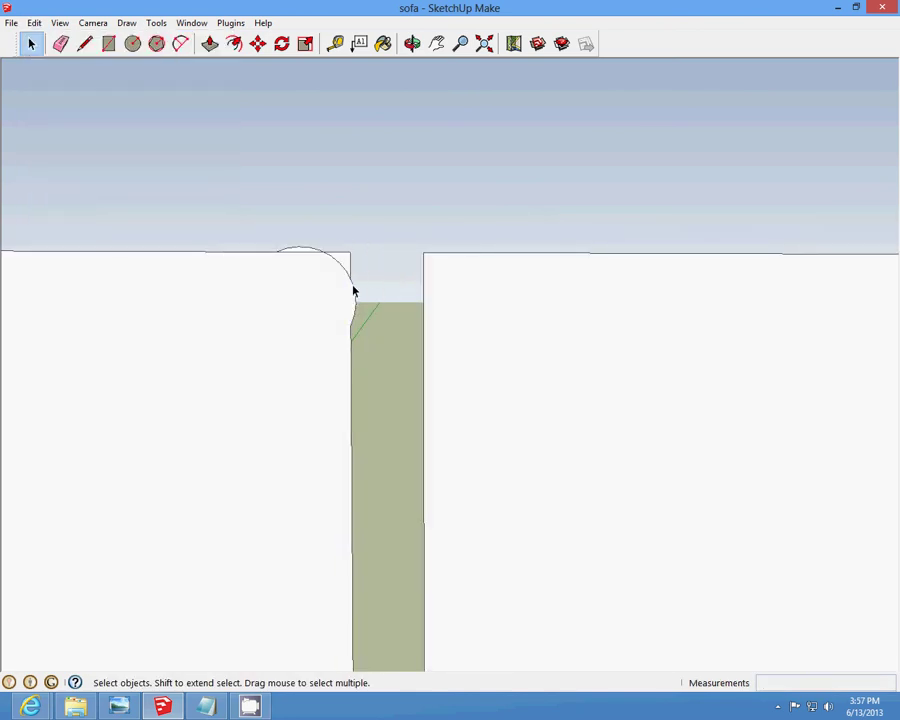
left_click(34, 22)
left_click(70, 76)
left_click(34, 22)
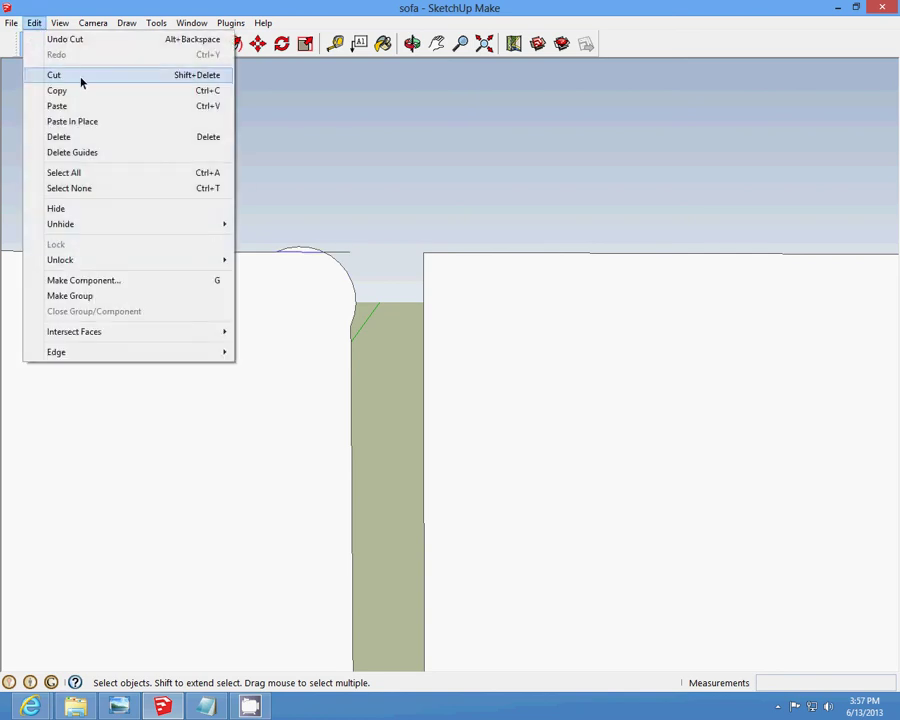
left_click(80, 76)
left_click(34, 22)
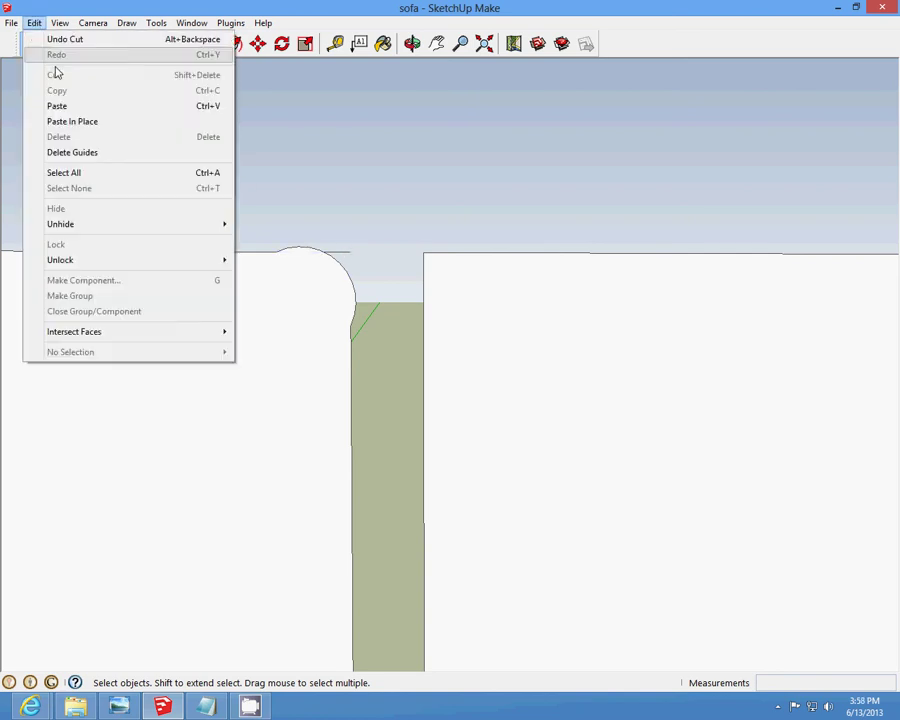
left_click(347, 258)
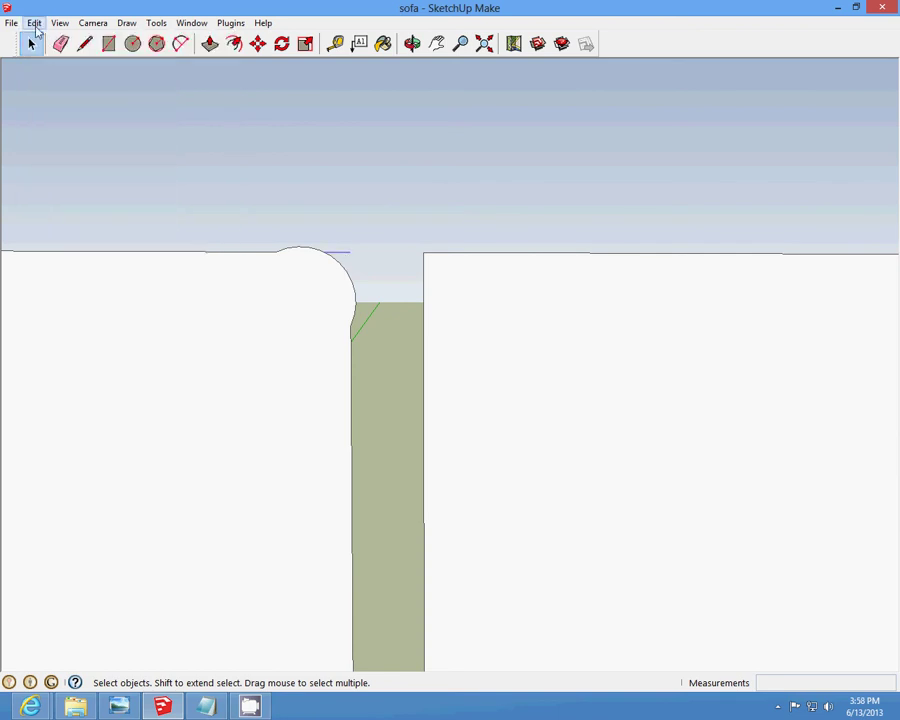
left_click(34, 22)
left_click(72, 76)
scroll(297, 313, "down", 4)
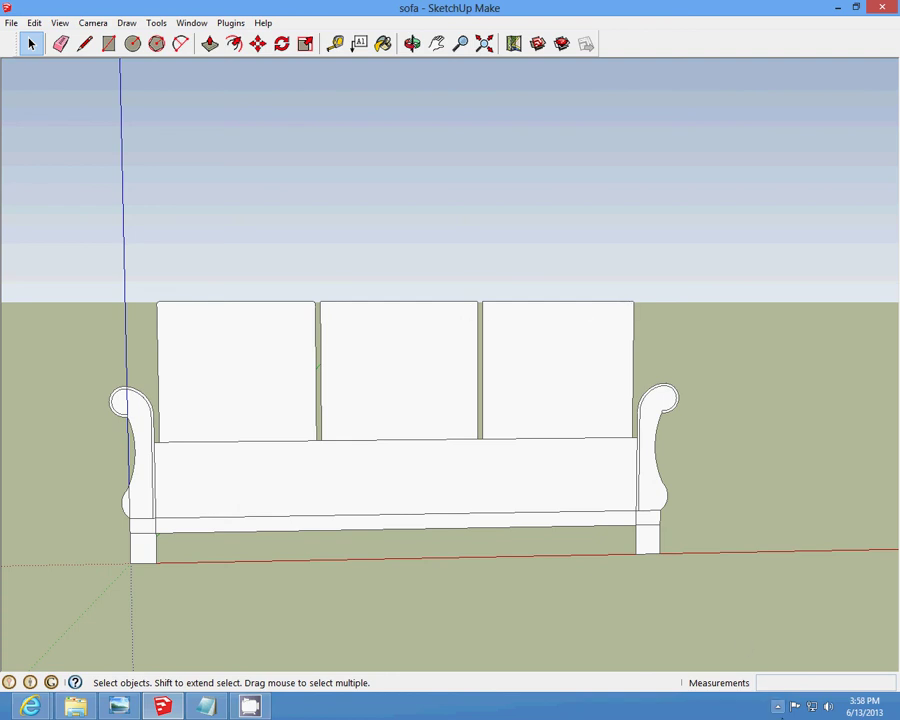
left_click(778, 705)
right_click(766, 636)
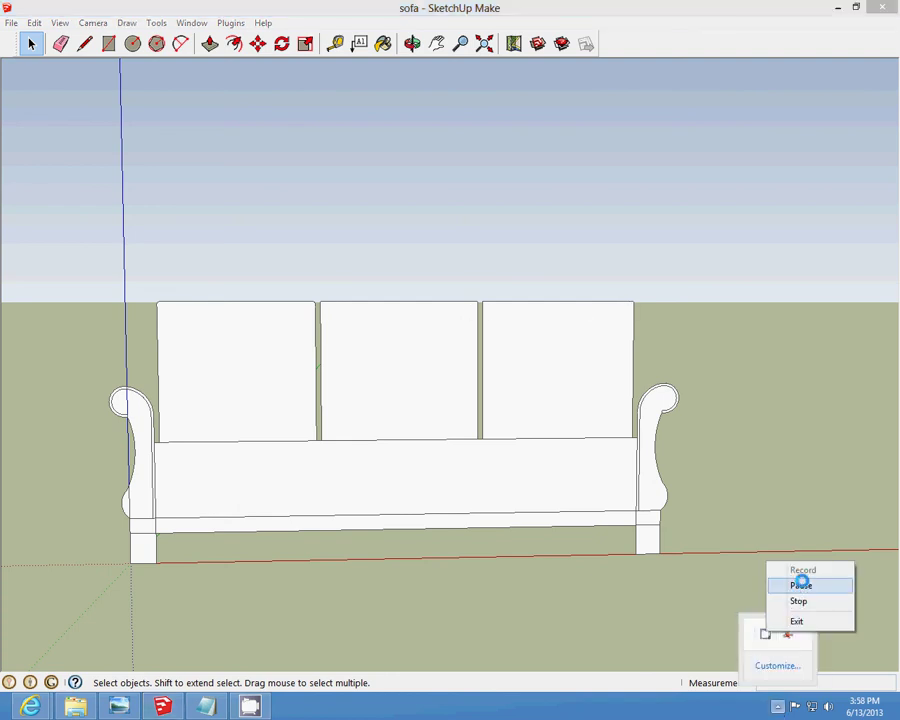
left_click(800, 583)
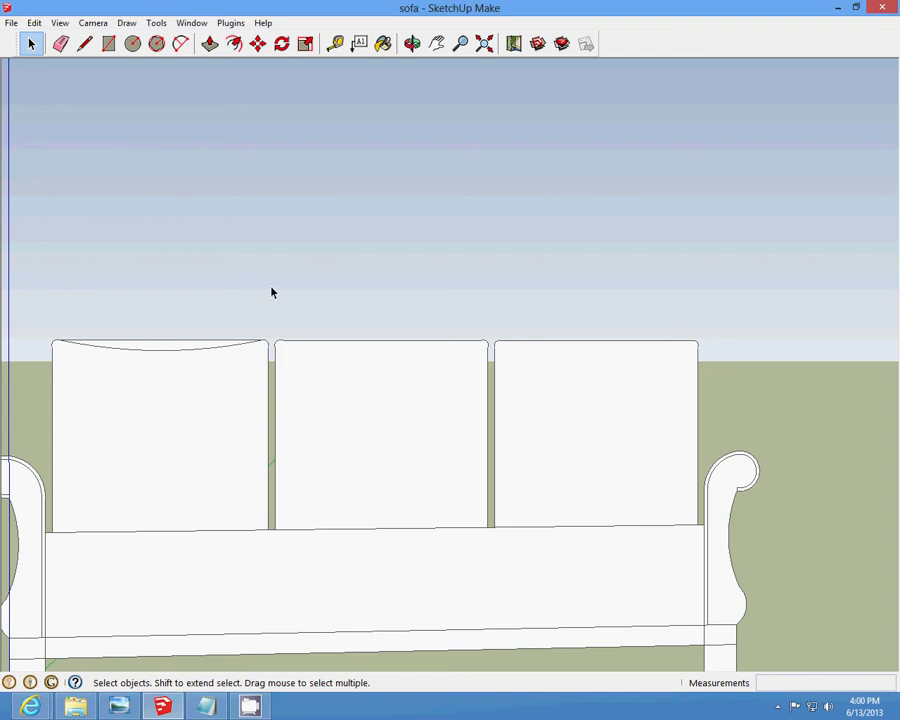
scroll(271, 291, "up", 2)
left_click(84, 43)
scroll(310, 420, "up", 2)
scroll(285, 343, "up", 3)
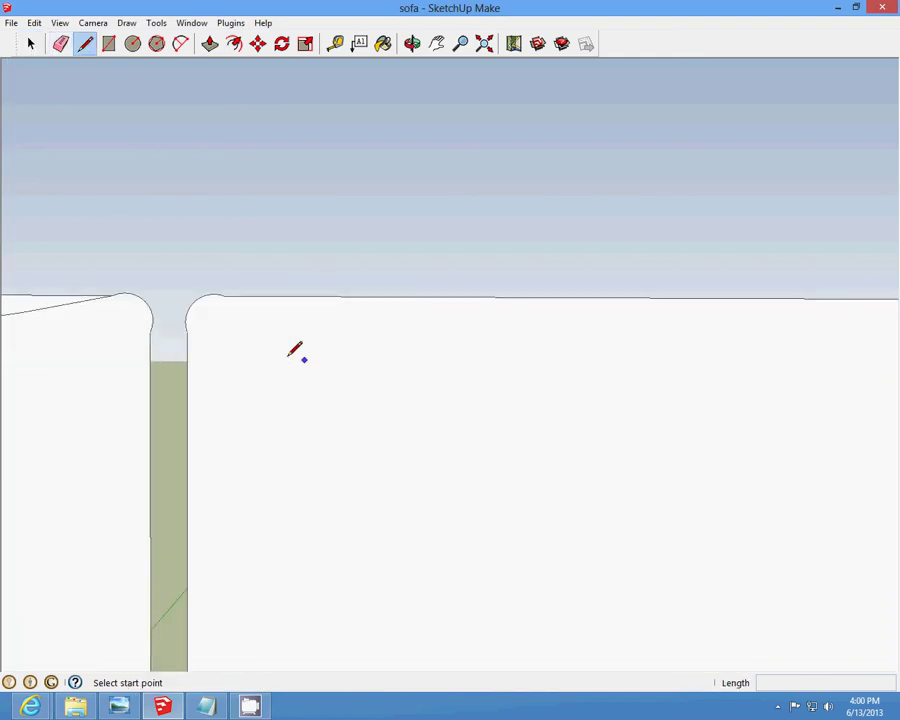
left_click(192, 264)
scroll(196, 264, "down", 3)
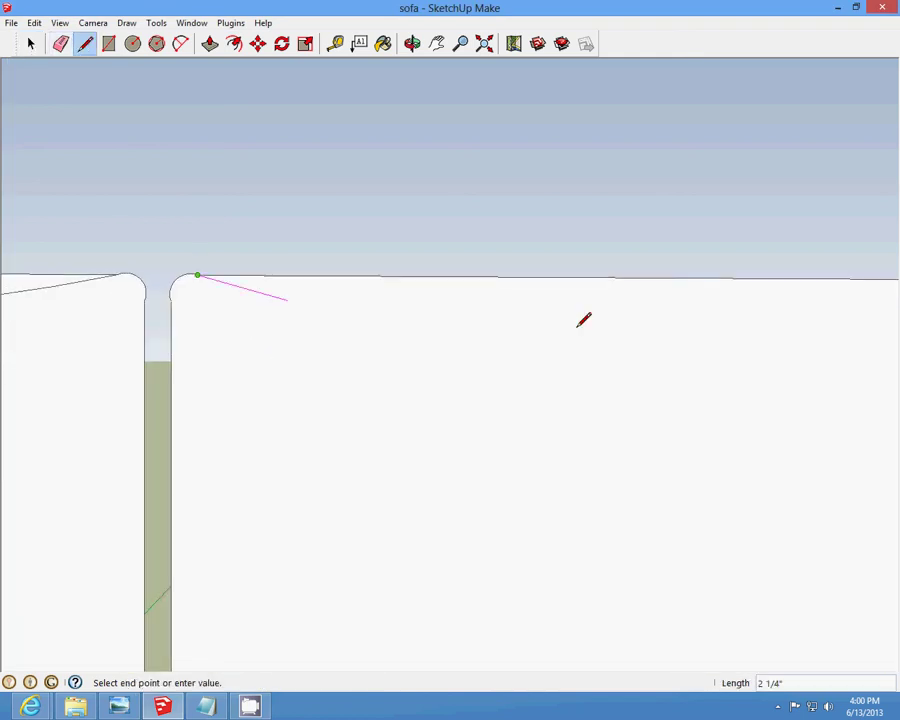
scroll(607, 290, "up", 1)
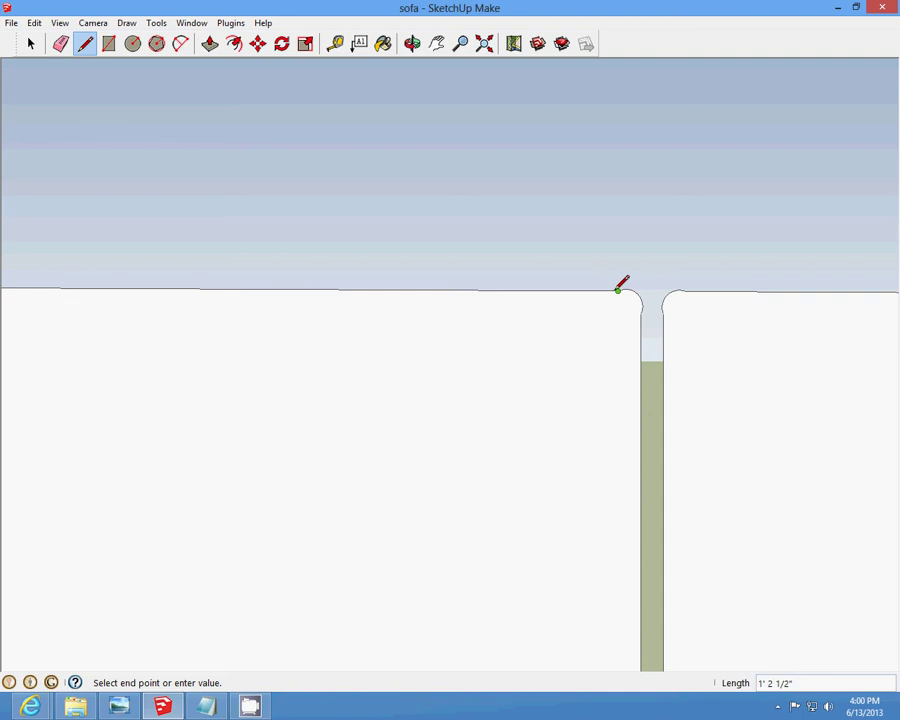
Step: Draw an arc along the middle cushion's top between the inner ends of its rounded corners, bulging downward 3/4"
left_click(180, 43)
scroll(226, 226, "down", 1)
scroll(182, 272, "up", 1)
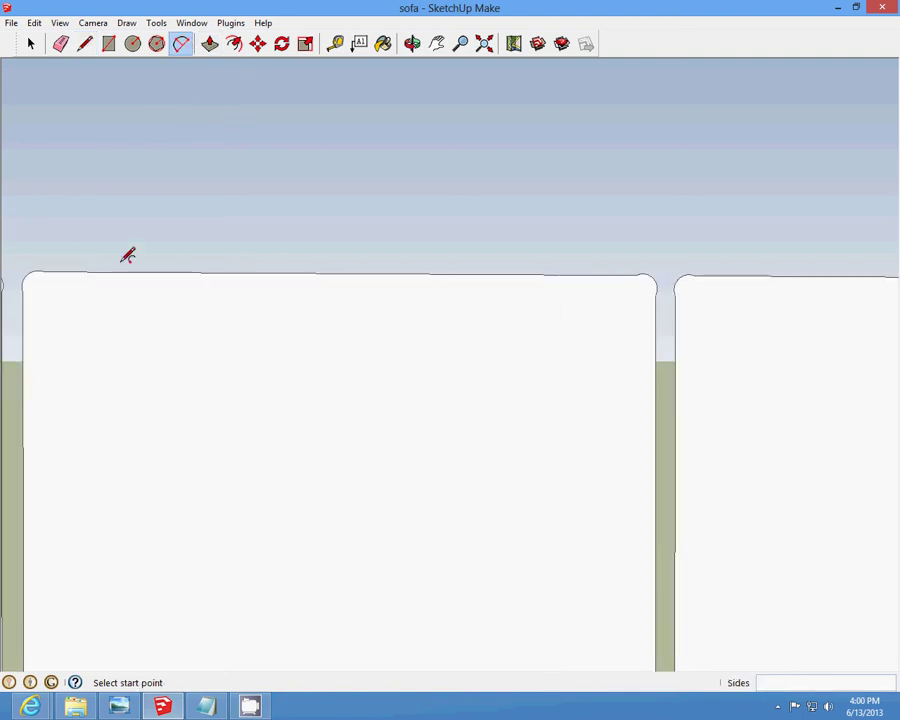
scroll(608, 266, "up", 2)
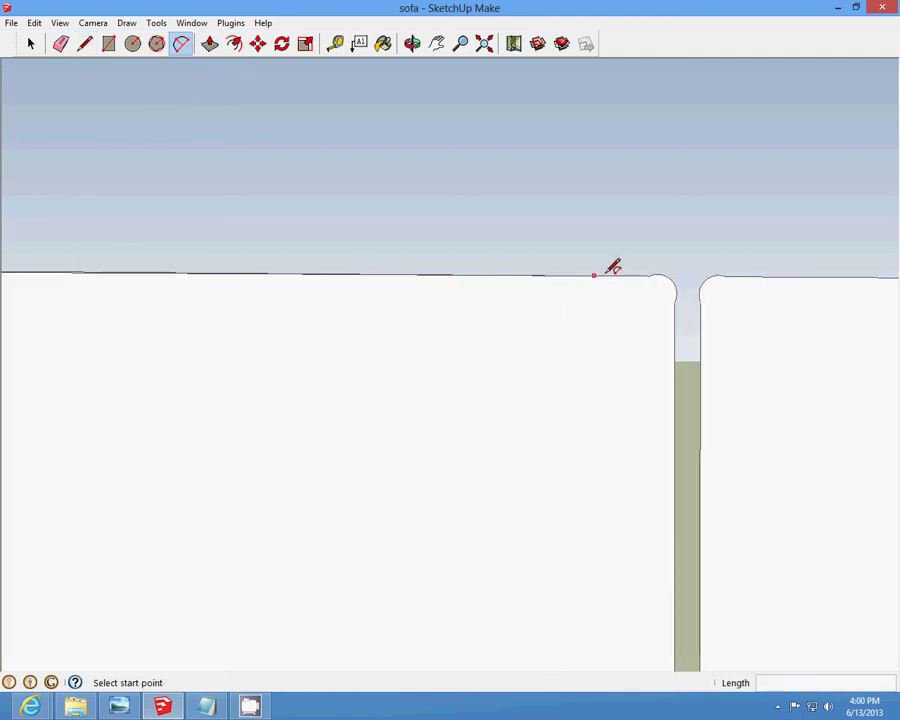
scroll(655, 268, "down", 1)
left_click(96, 270)
left_click(654, 267)
scroll(650, 274, "down", 1)
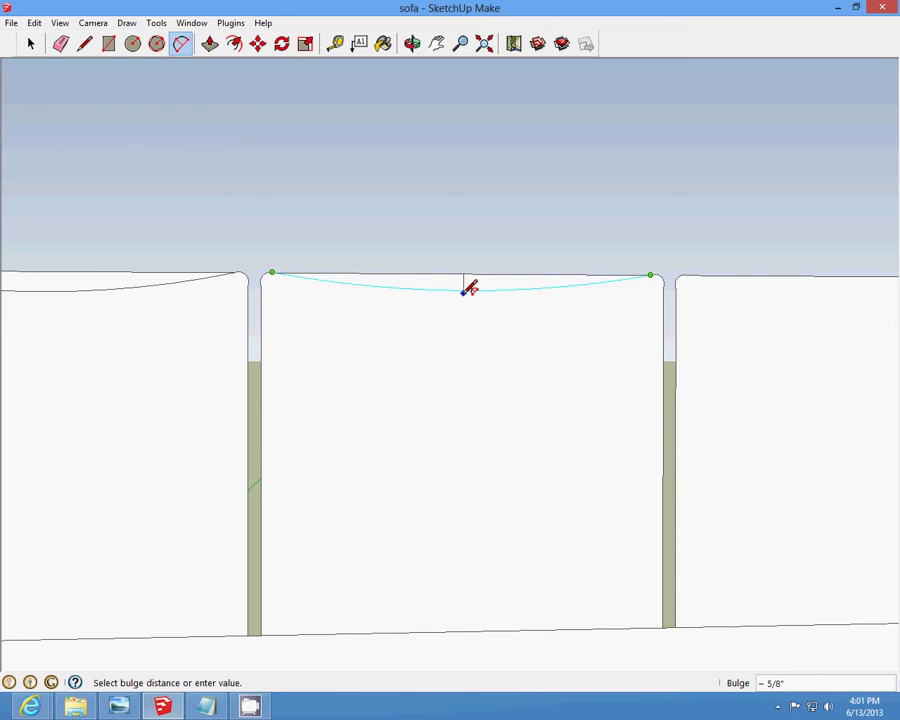
scroll(470, 289, "up", 2)
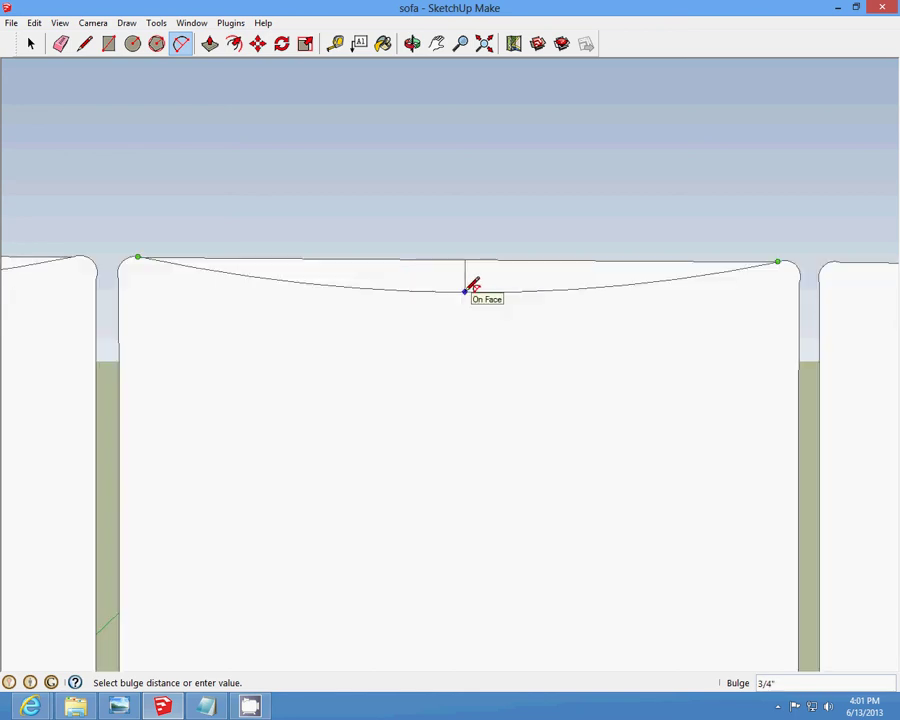
left_click(465, 290)
Step: Draw an arc along the third cushion's top between the inner ends of its rounded corners, bulging downward 3/4"
scroll(317, 315, "down", 1)
scroll(257, 292, "up", 5)
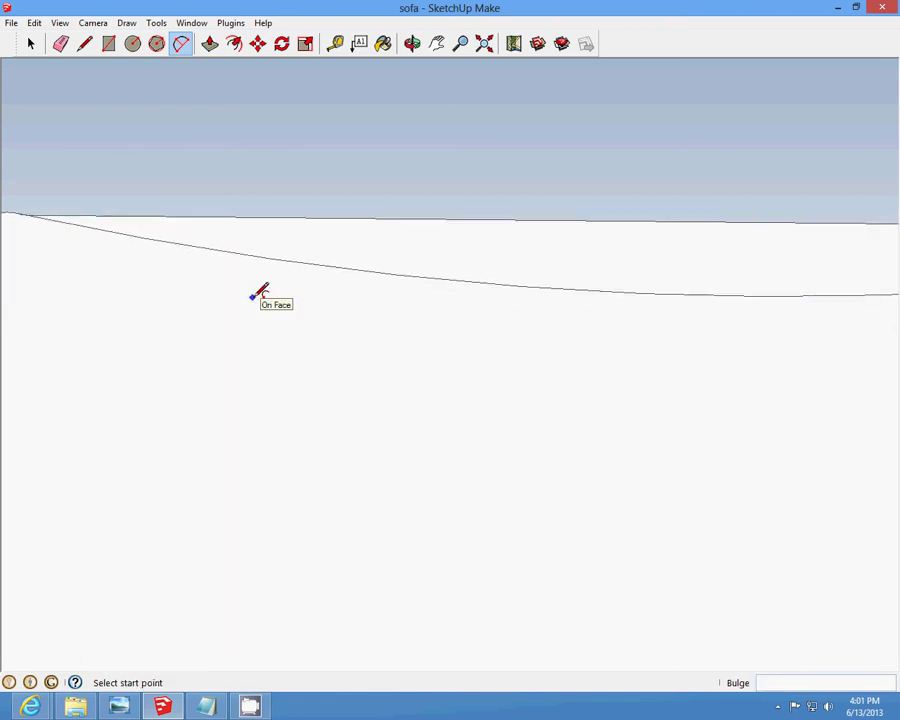
scroll(215, 306, "down", 4)
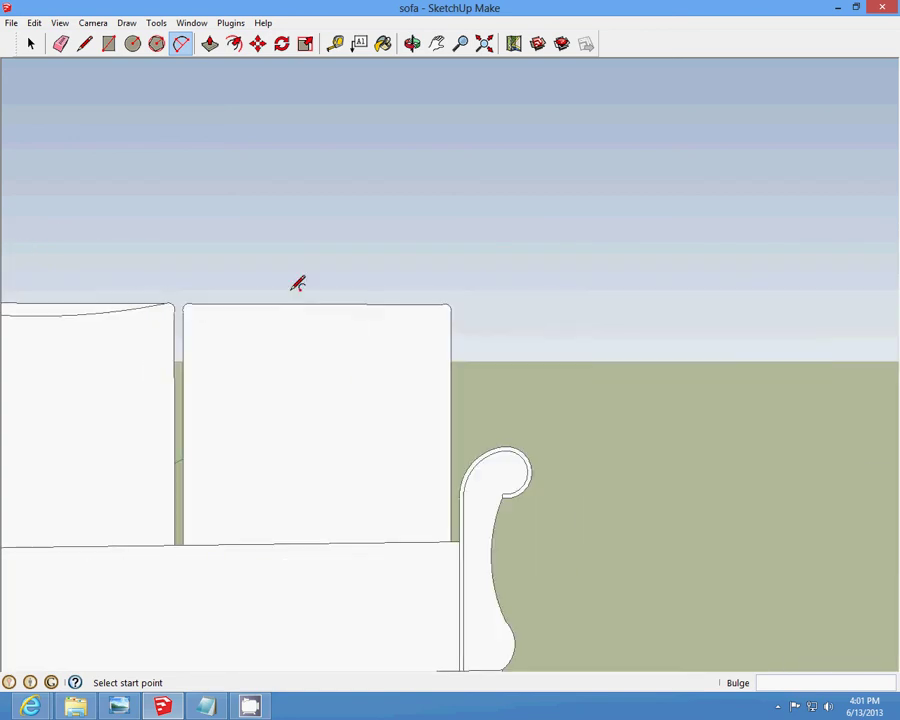
scroll(296, 283, "up", 3)
scroll(216, 255, "down", 2)
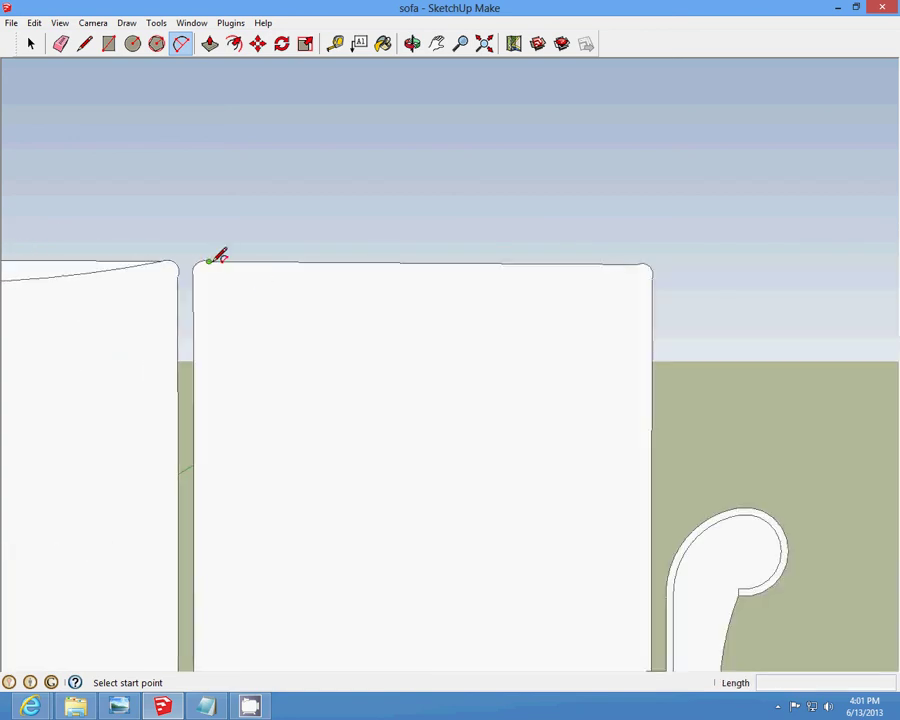
scroll(640, 256, "up", 4)
left_click(672, 257)
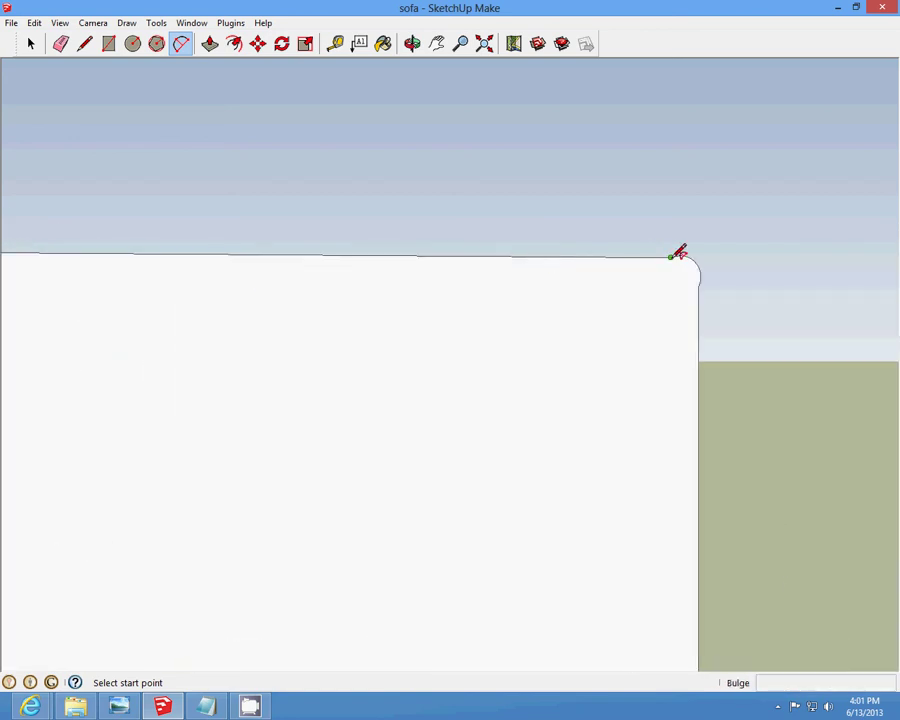
scroll(672, 257, "down", 2)
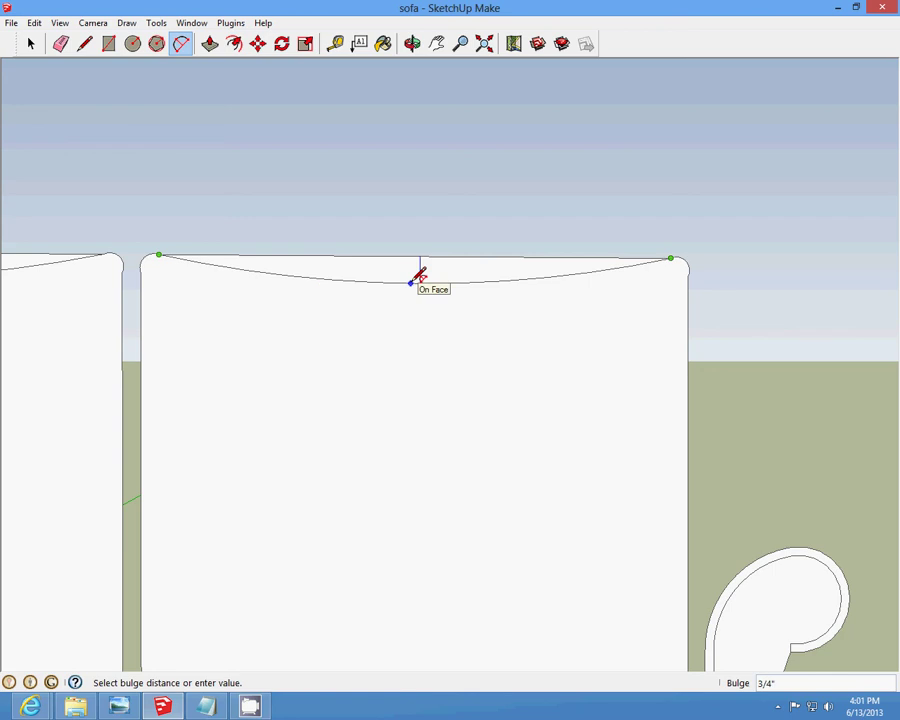
left_click(418, 278)
Step: Cut the straight top edge above the third cushion's arc to leave its top curved
scroll(414, 279, "down", 2)
left_click(31, 45)
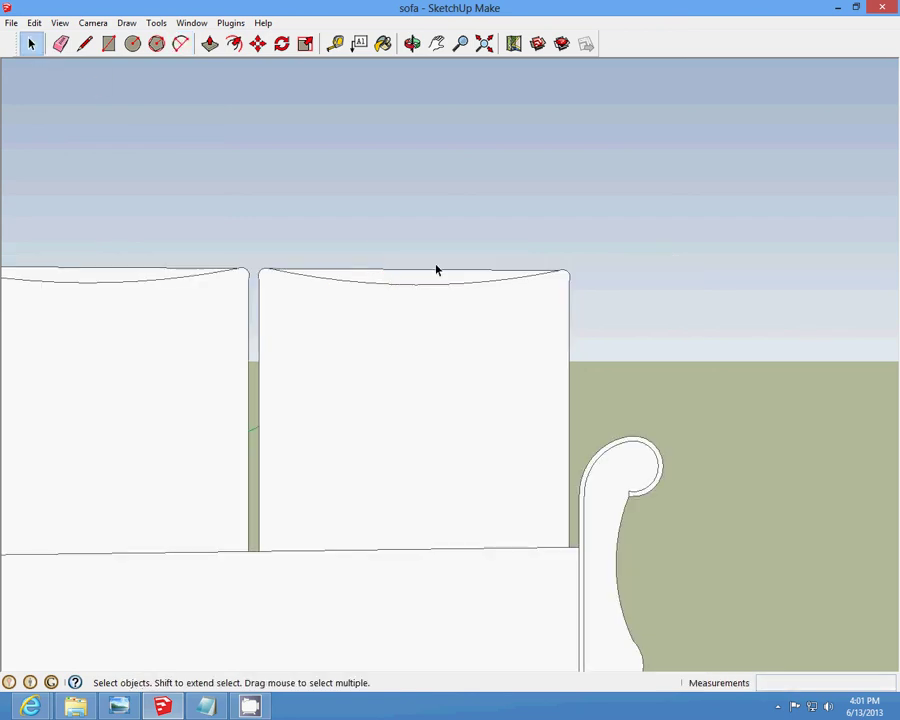
left_click(420, 272)
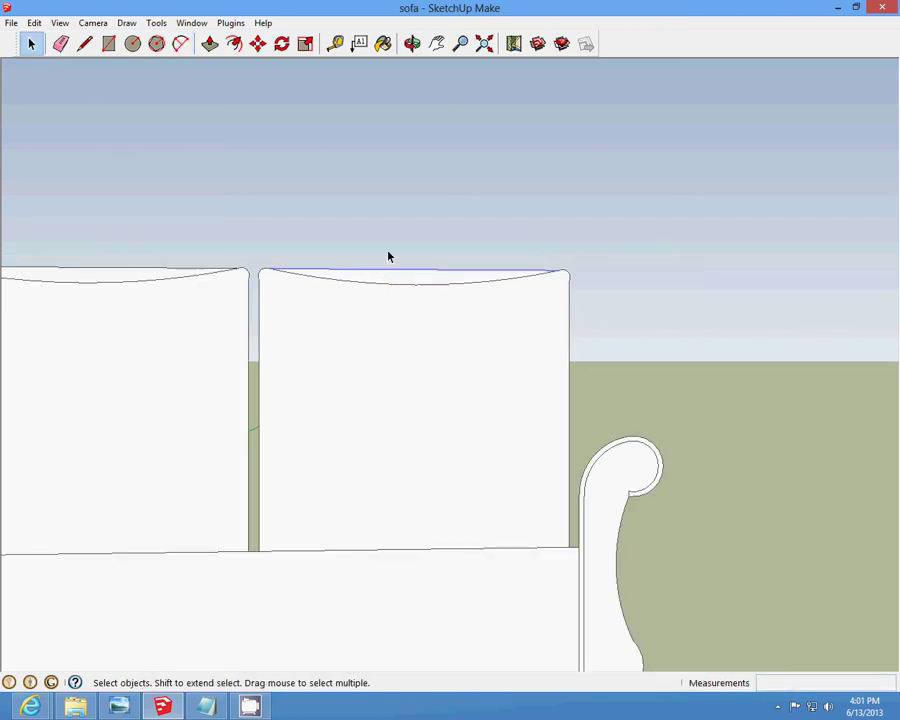
left_click(34, 22)
left_click(68, 77)
Step: Cut the straight top edges above the arcs of the middle and first cushions, and save the sofa model
scroll(320, 308, "down", 3)
scroll(427, 311, "up", 2)
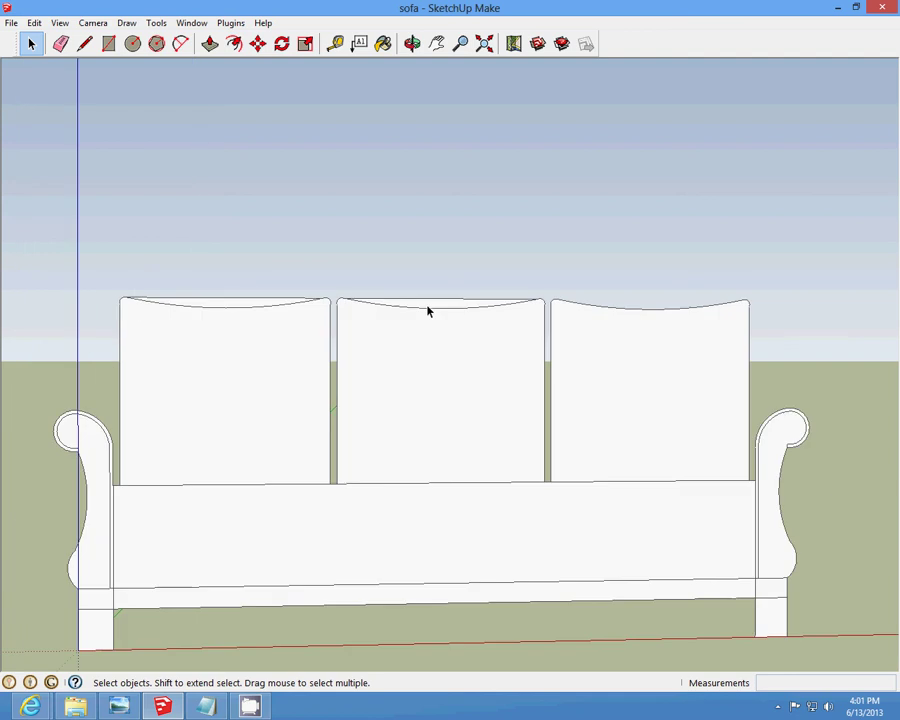
left_click(34, 22)
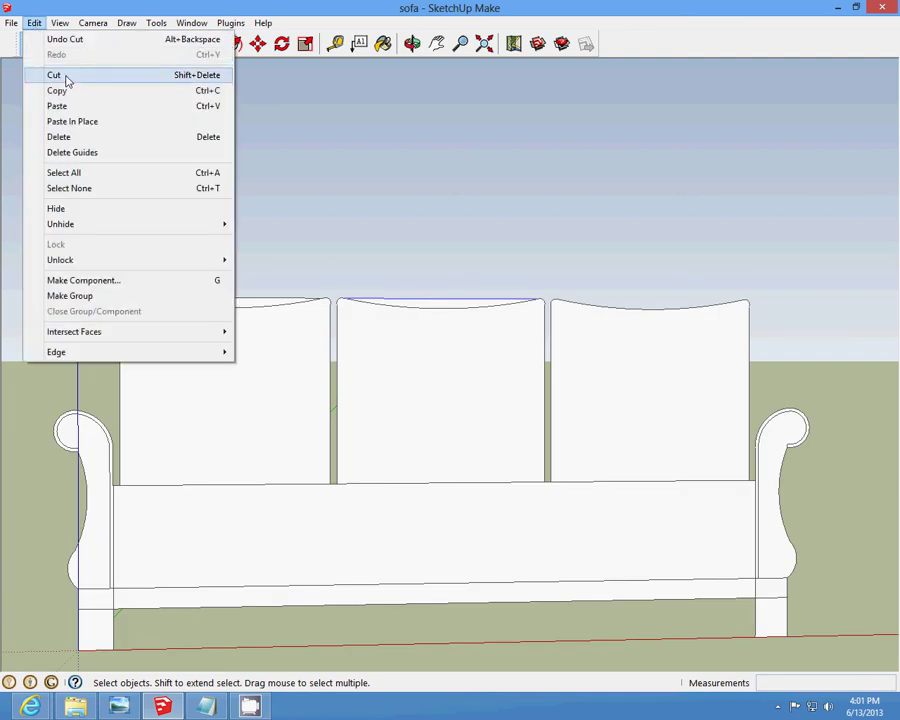
left_click(68, 77)
left_click(229, 301)
left_click(34, 22)
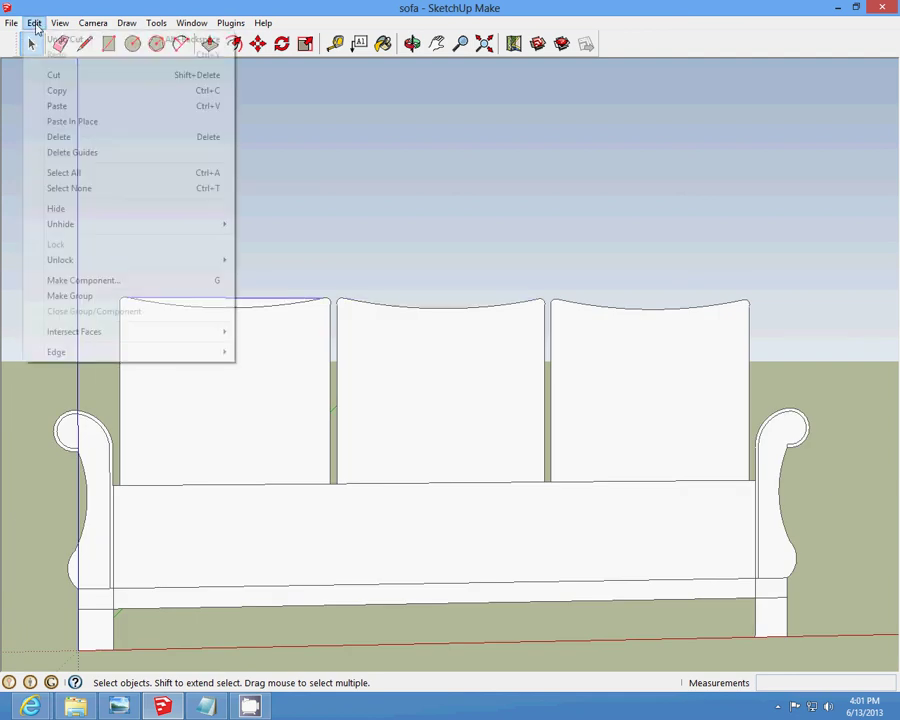
left_click(60, 75)
left_click(11, 22)
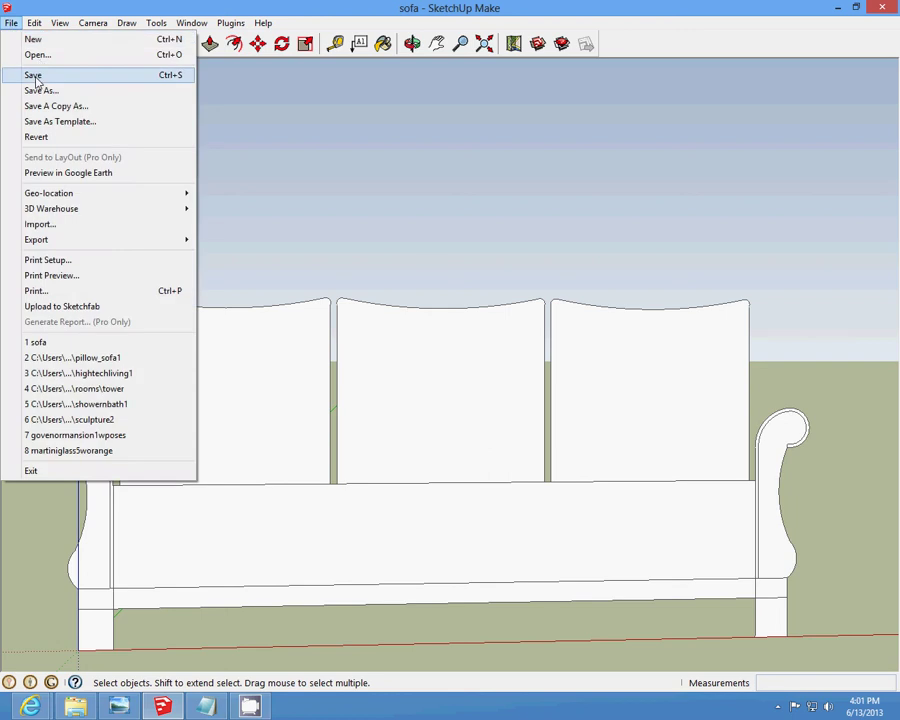
left_click(32, 74)
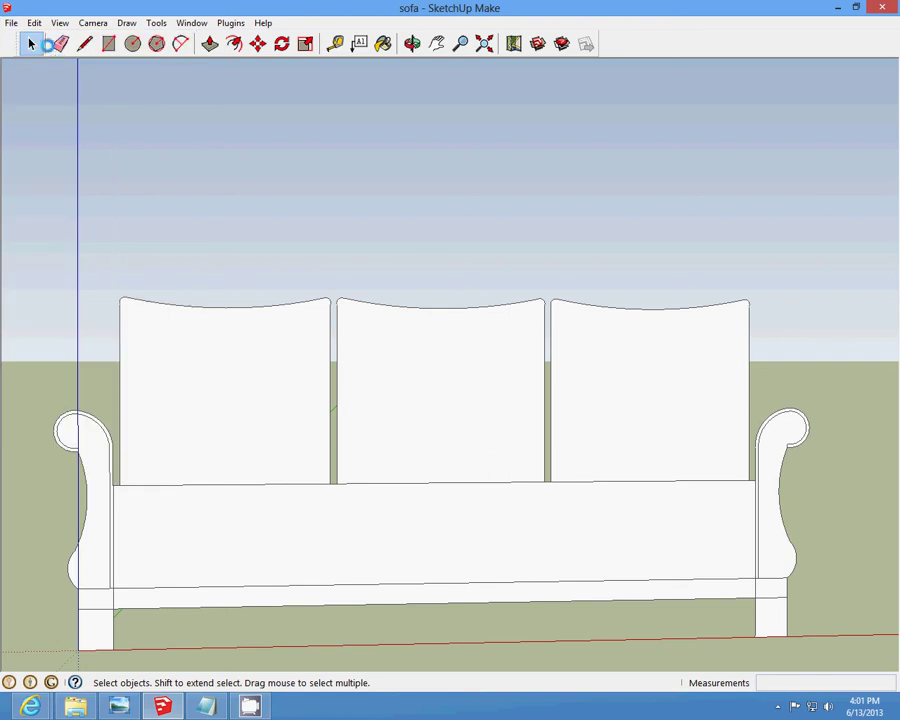
left_click(778, 708)
right_click(765, 634)
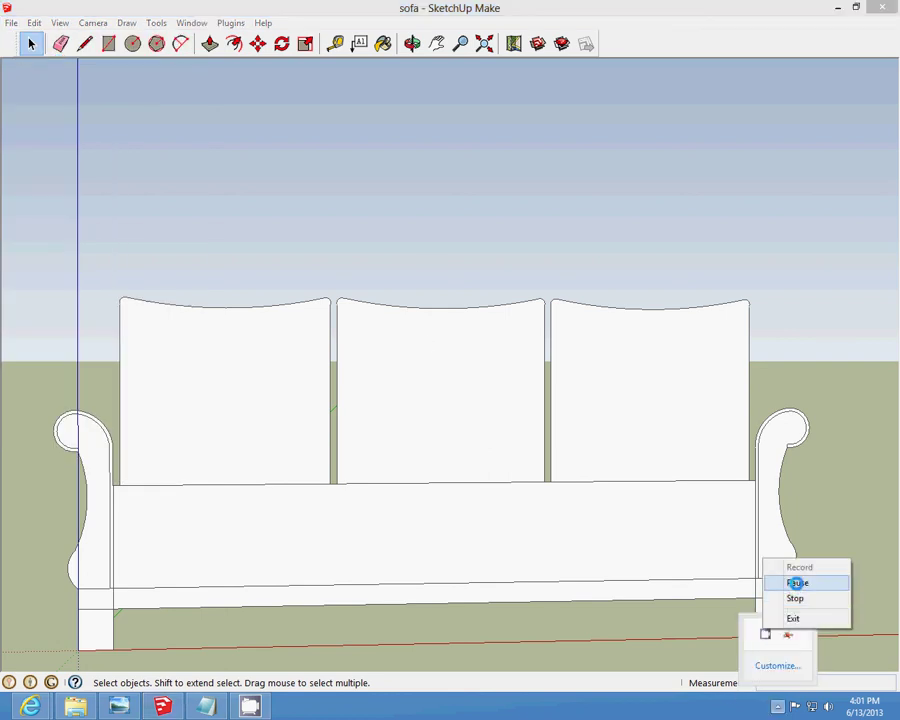
left_click(796, 578)
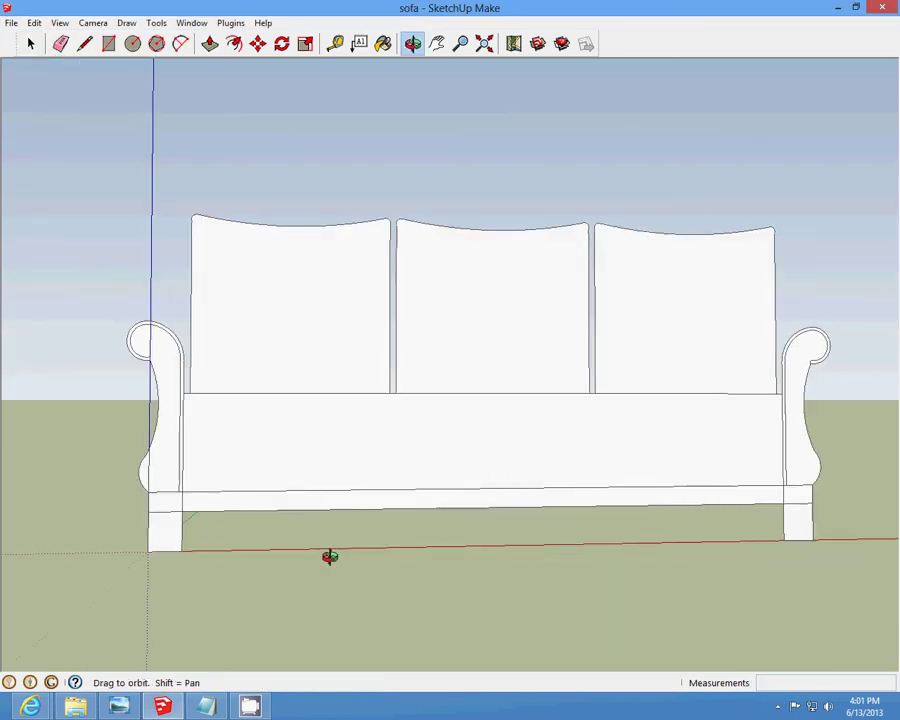
Step: On the front of the leg at the origin, outline an outer-side strip about 1/4" wide and 2 1/2" tall, starting 1/2" above the ground
scroll(55, 565, "up", 5)
left_click_drag(55, 565, 153, 444)
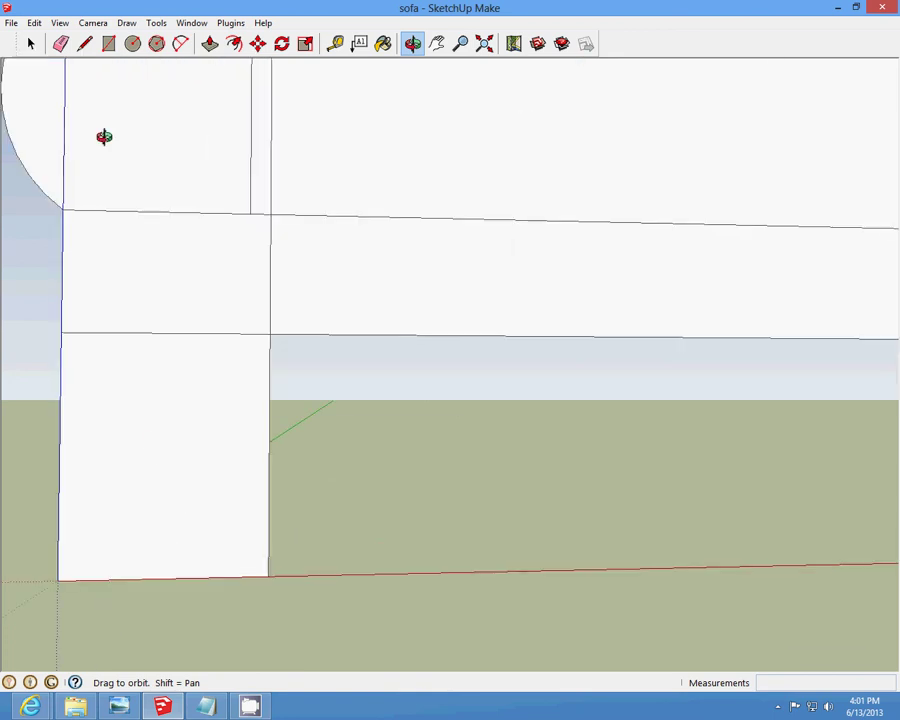
left_click(85, 43)
left_click(58, 578)
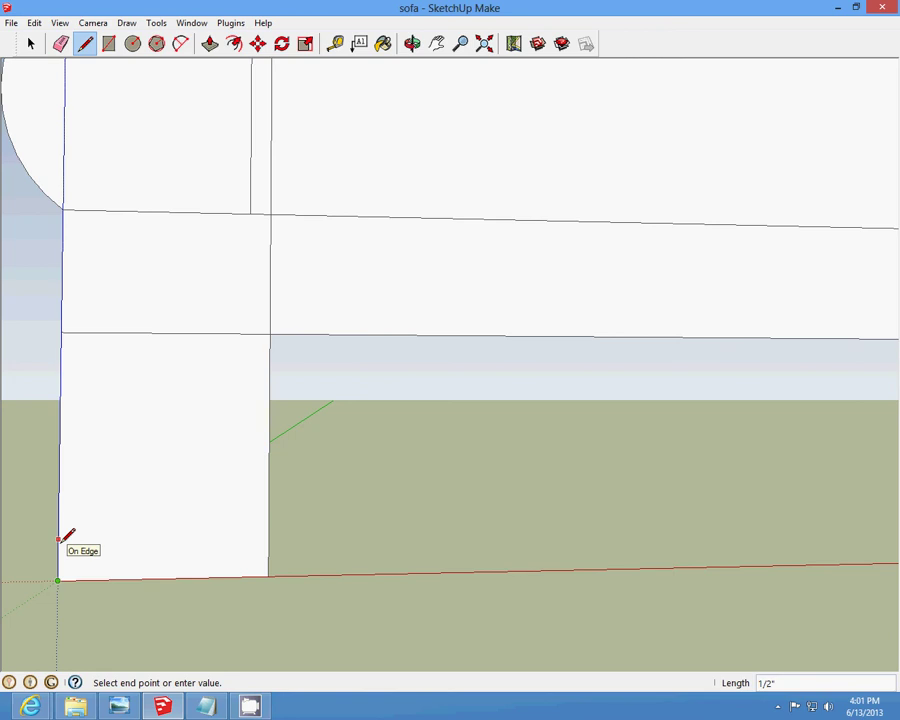
left_click(58, 540)
left_click(58, 539)
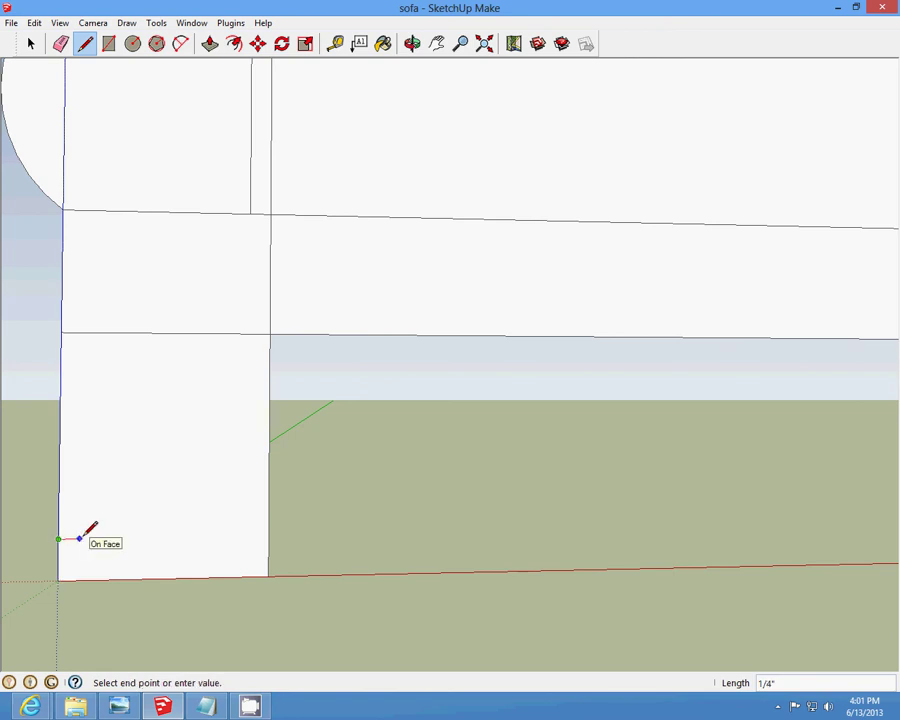
left_click(80, 538)
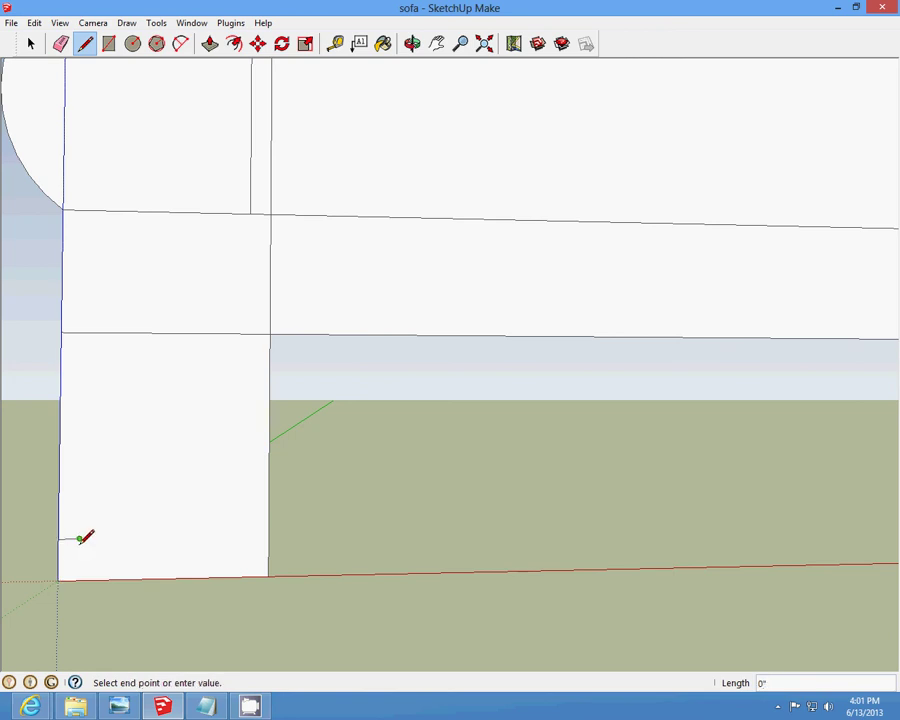
left_click(82, 332)
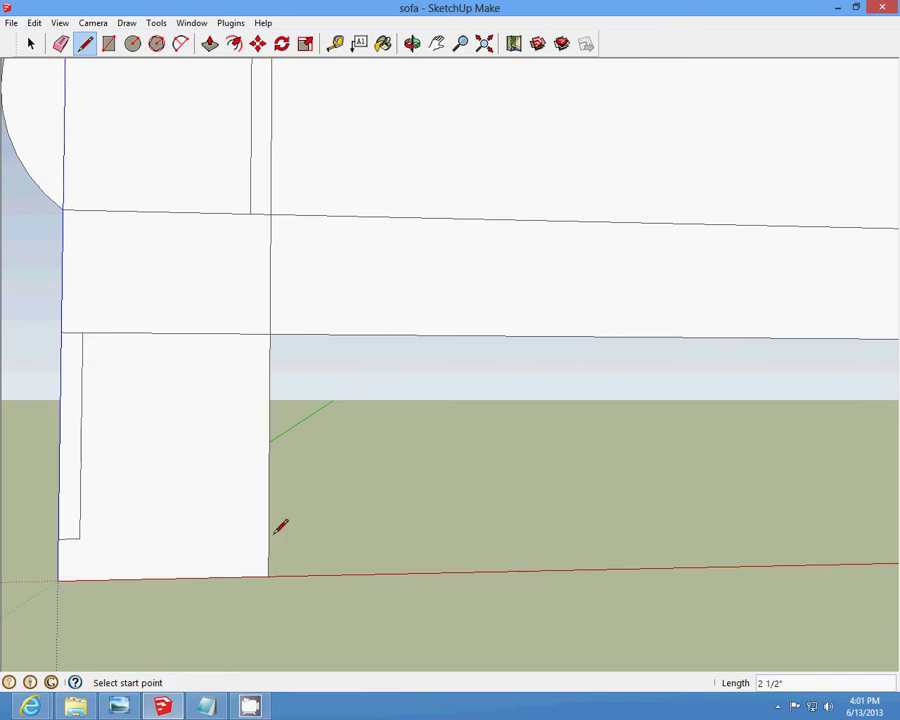
Step: Outline a matching narrow strip along the same leg's inner side, from about 1/2" above the ground up to the rail
left_click(268, 574)
left_click(268, 536)
left_click(268, 536)
left_click(248, 535)
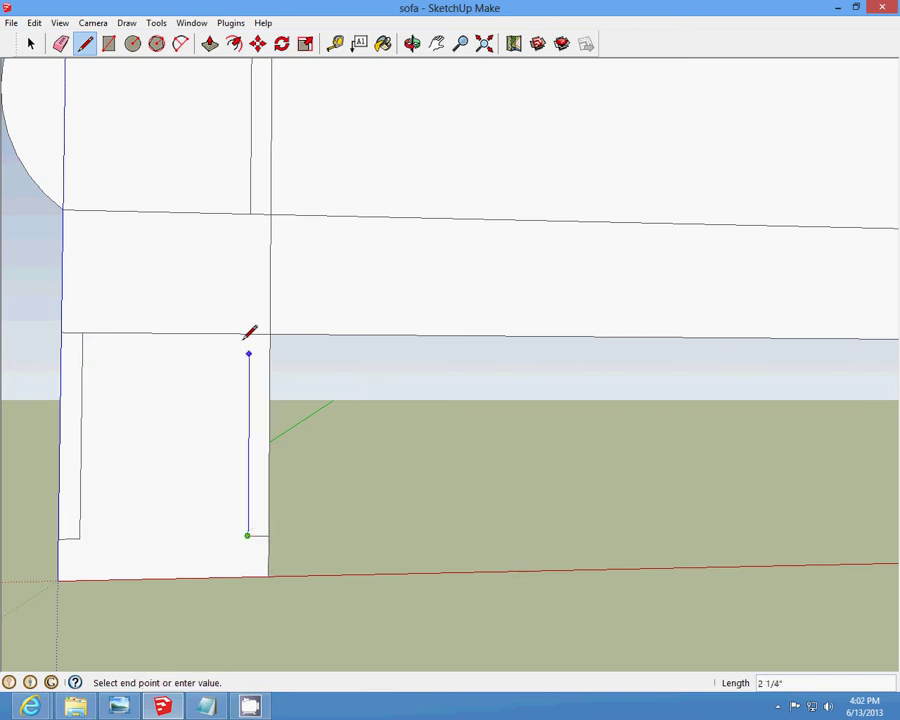
left_click(251, 332)
Step: Cut the leg's original inner and outer side edges beside the outlined strips to narrow its upper part
left_click(30, 43)
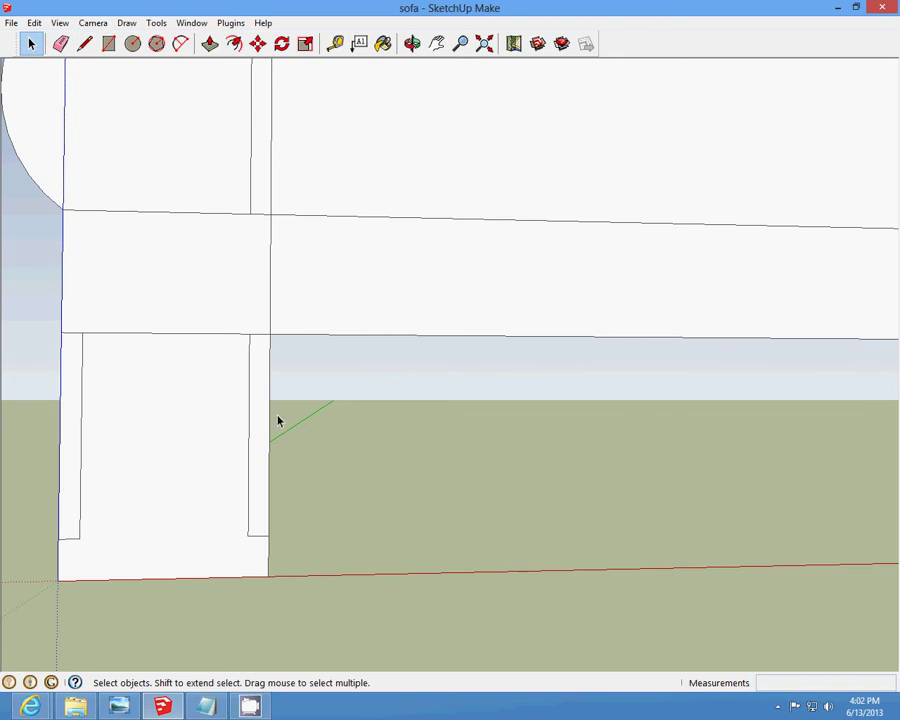
left_click(34, 22)
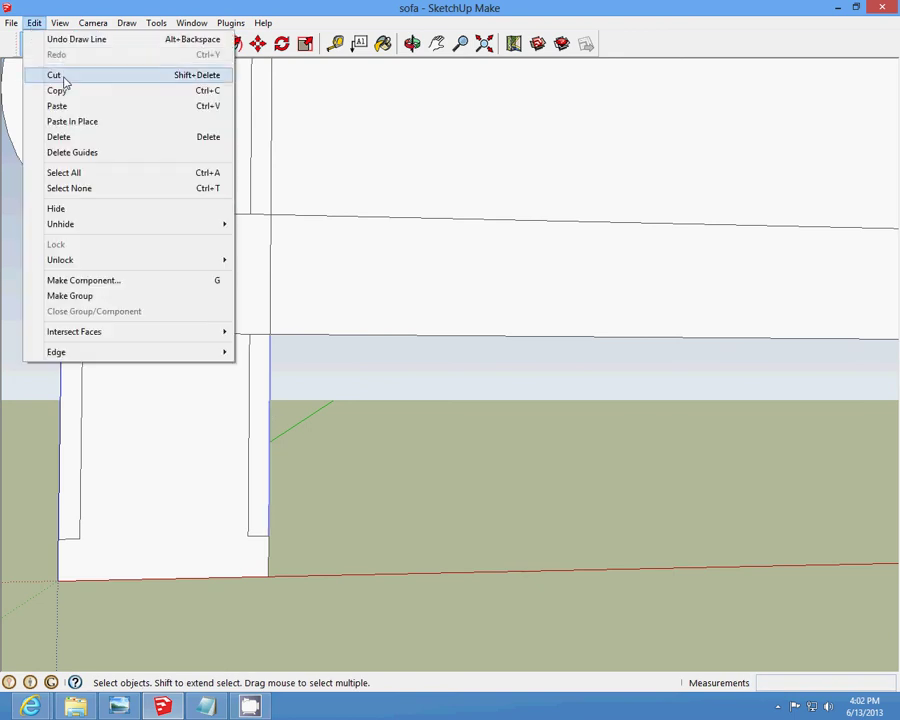
left_click(60, 75)
left_click(62, 408)
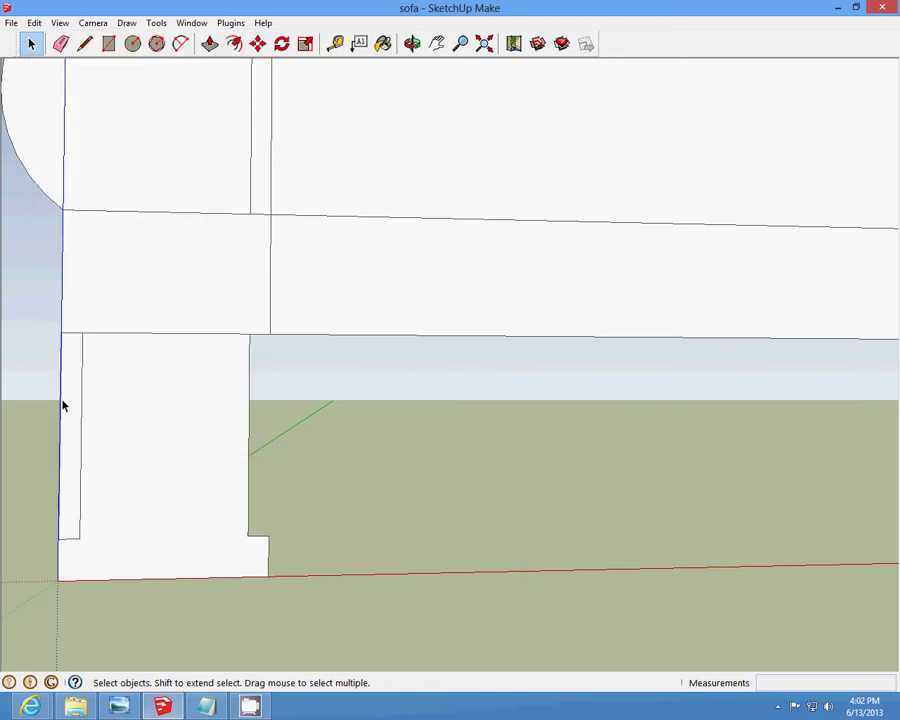
left_click(34, 22)
left_click(53, 75)
Step: Draw vertical lines about 1/2" long from both inner notch corners down to the leg's bottom edge, separating the two foot blocks
scroll(174, 486, "down", 2)
scroll(212, 508, "up", 2)
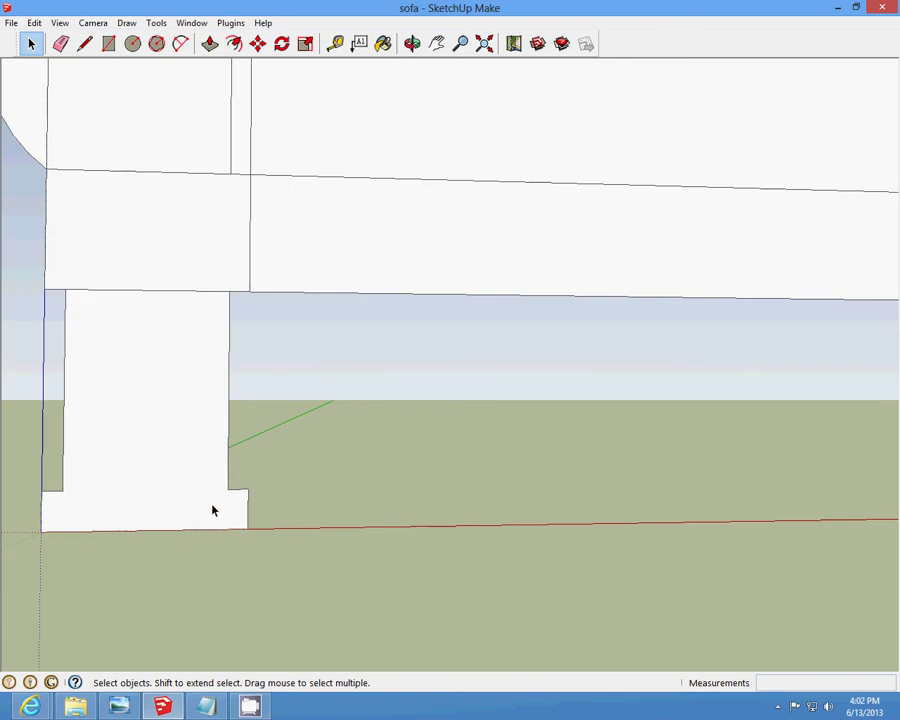
left_click(85, 43)
left_click(62, 491)
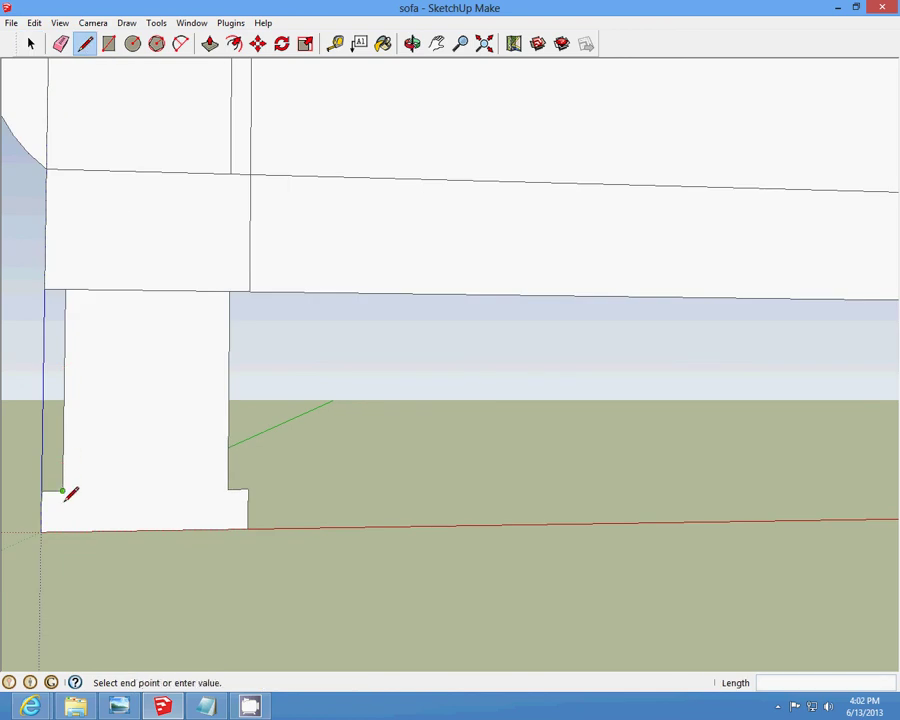
left_click(62, 529)
left_click(228, 489)
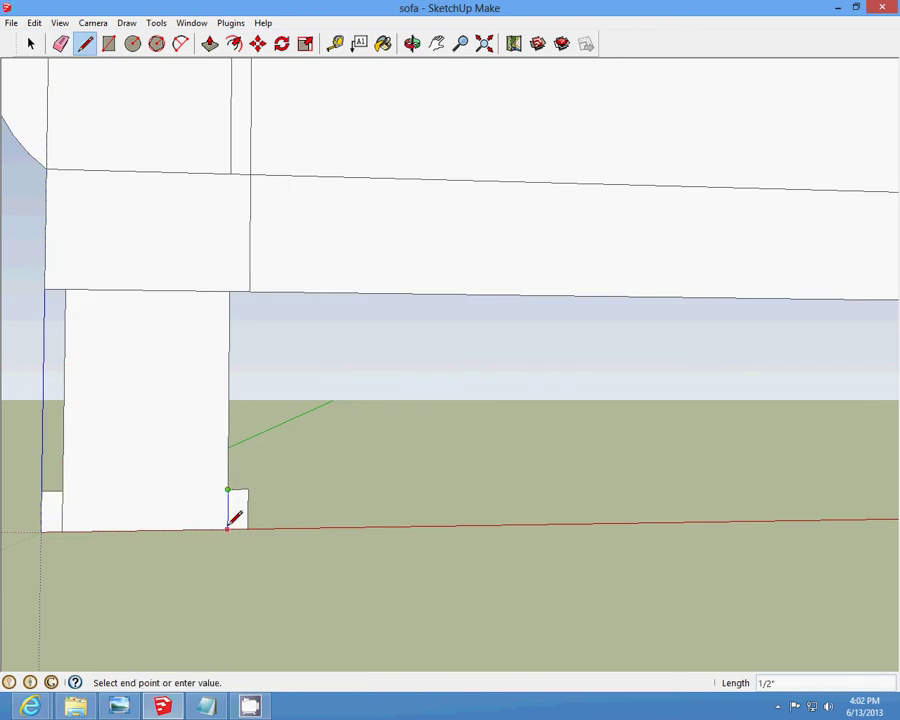
left_click(228, 528)
Step: Cut the top edge of the small foot block on the leg's inner side to remove its face
left_click(30, 43)
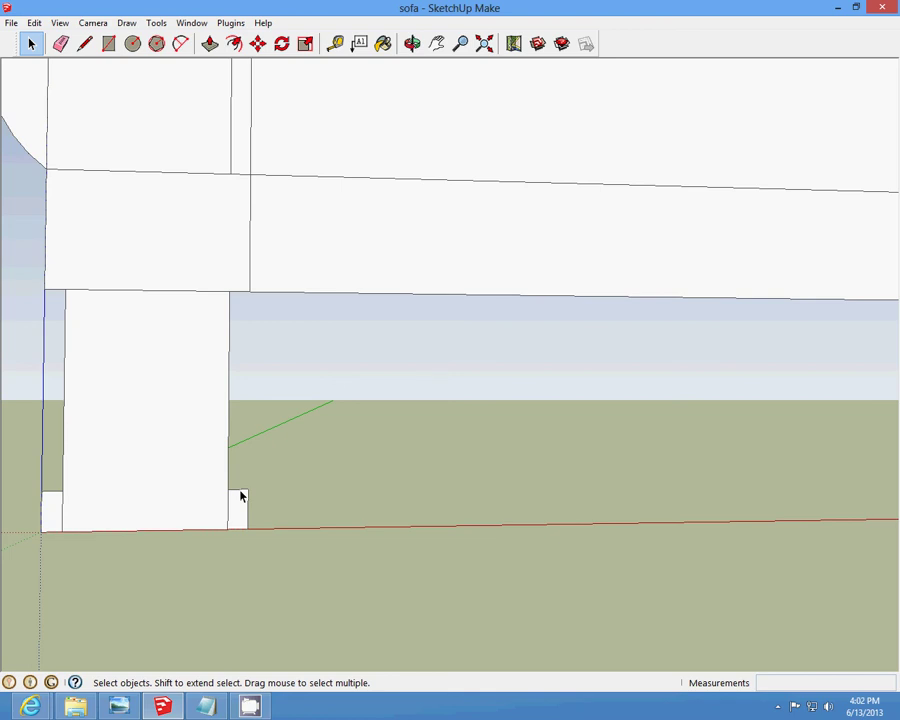
left_click(28, 23)
left_click(62, 58)
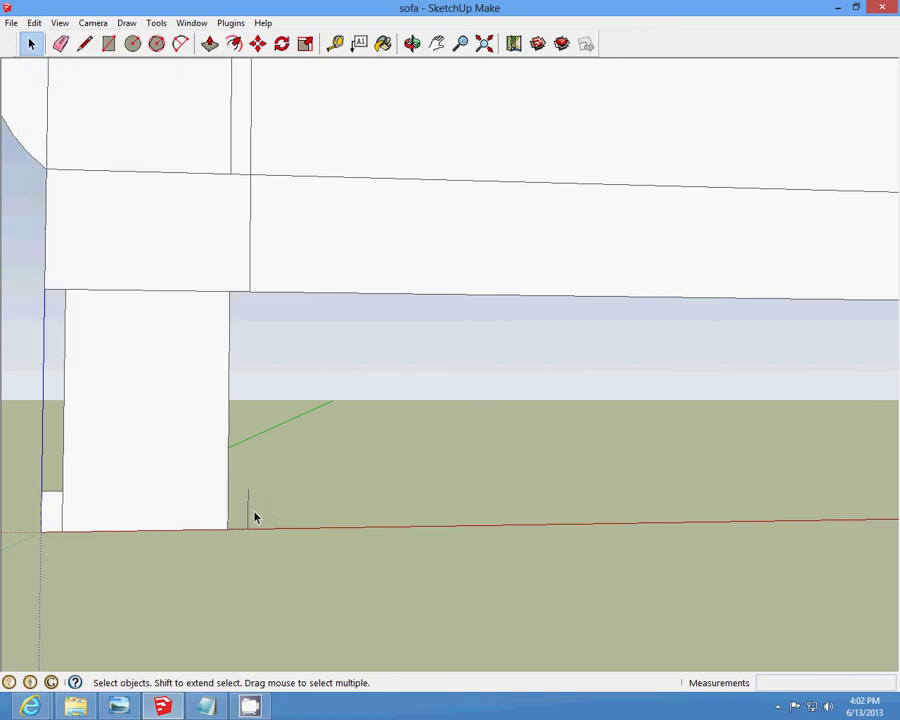